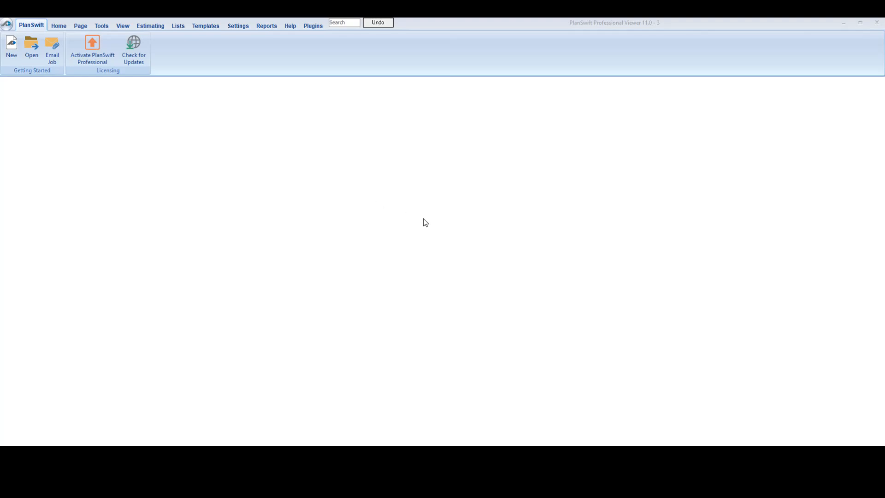
# Step: Start a new locally stored job numbered 1 with the description "Customer - Job - City" and try to proceed with these details
pyautogui.click(11, 53)
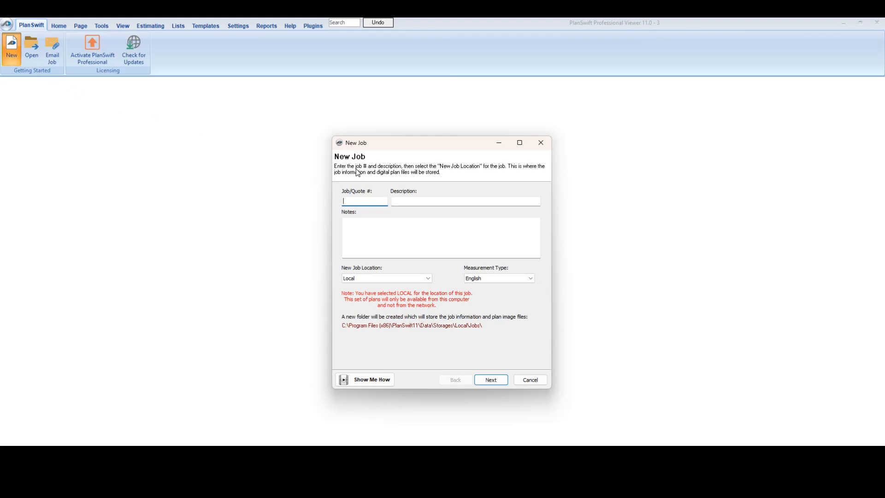
pyautogui.write('1')
pyautogui.press('Tab')
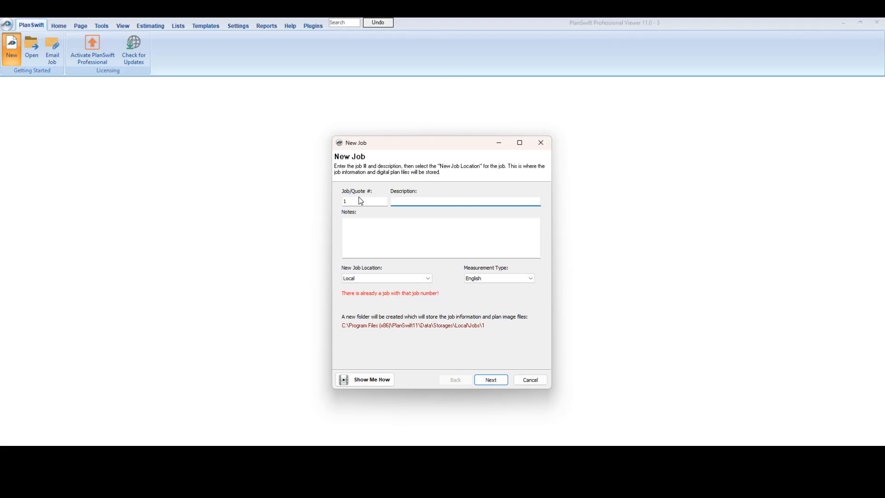
pyautogui.write('Customer - Job - S')
pyautogui.click(364, 280)
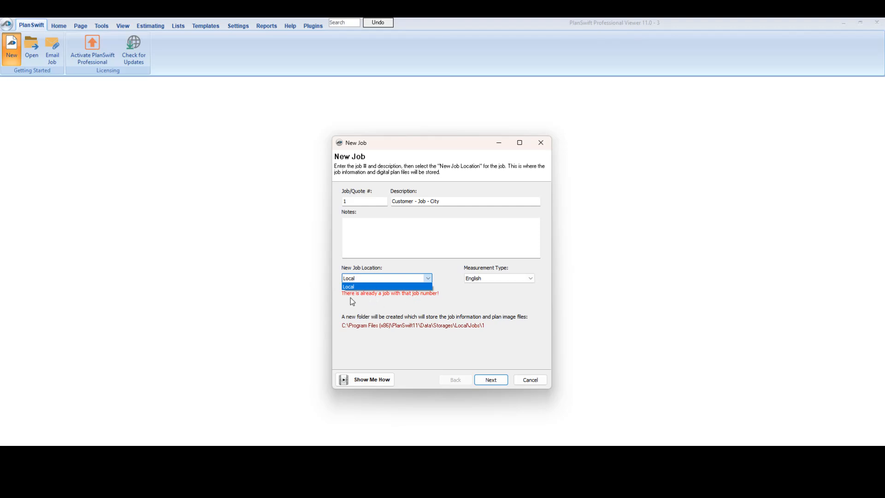
pyautogui.click(373, 286)
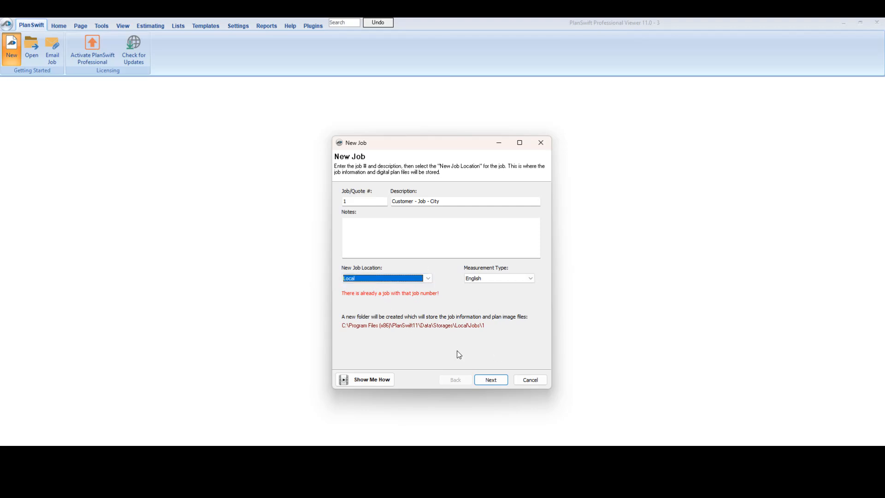
pyautogui.click(491, 380)
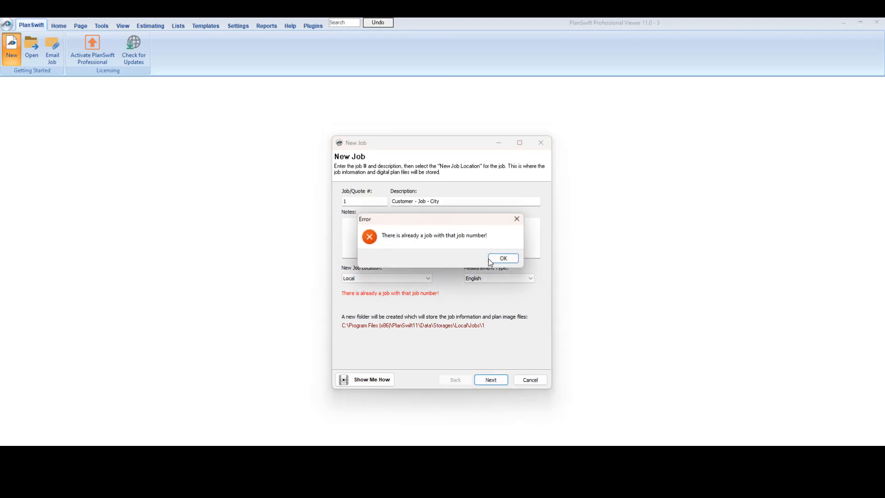
pyautogui.click(500, 260)
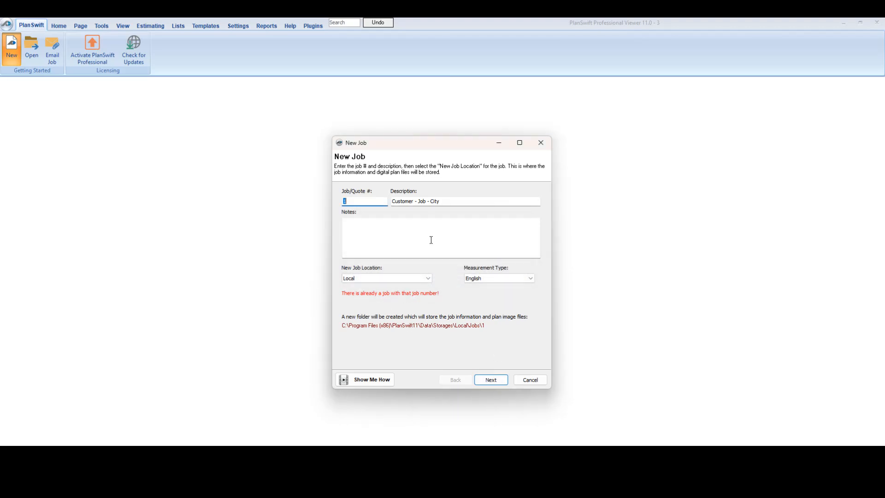
# Step: Change the job number to 0001 and continue to the image file selection
pyautogui.click(354, 203)
pyautogui.write('000')
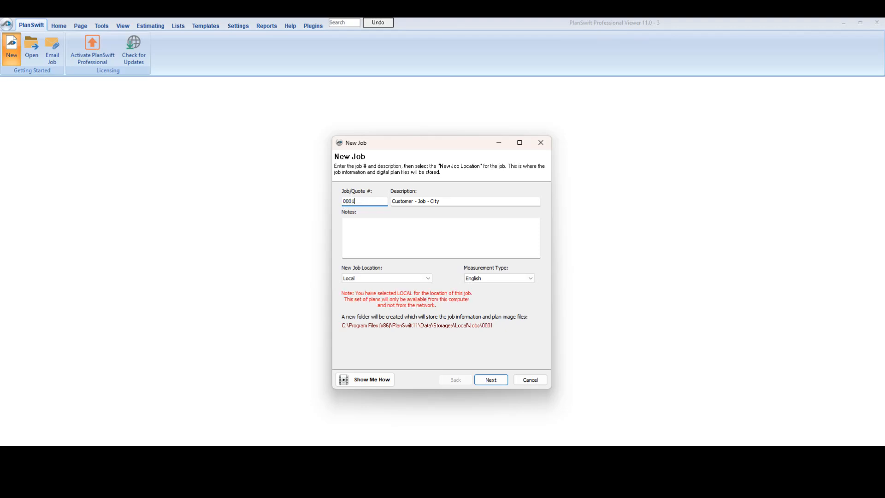
pyautogui.click(489, 379)
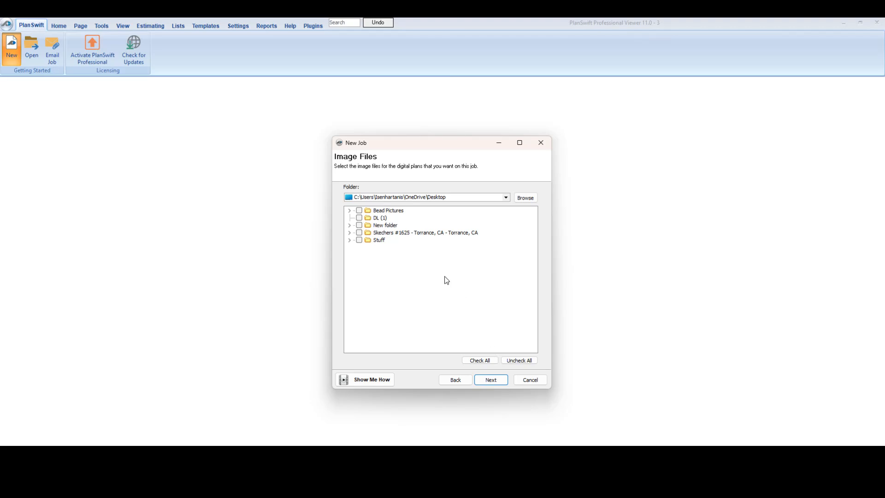
# Step: Choose 2.3.25 Bid Set.pdf from the Skechers #1625 (01) Plans folder as the job's plan file
pyautogui.click(349, 232)
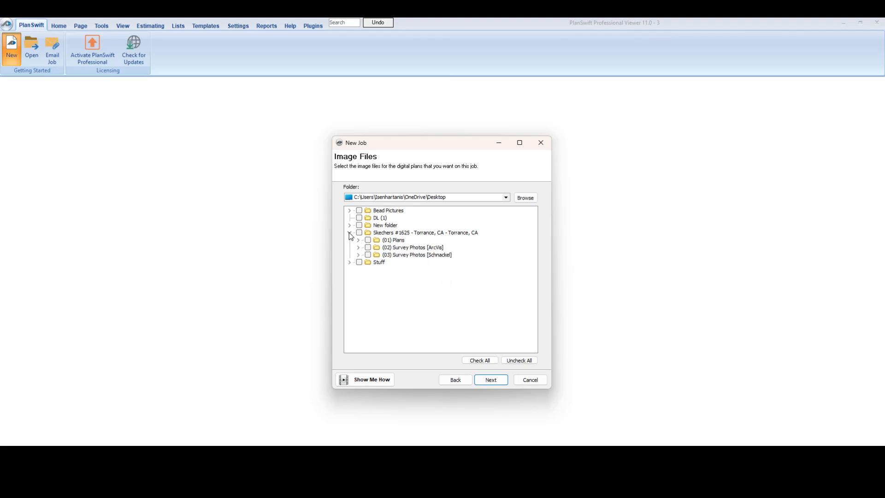
pyautogui.click(350, 233)
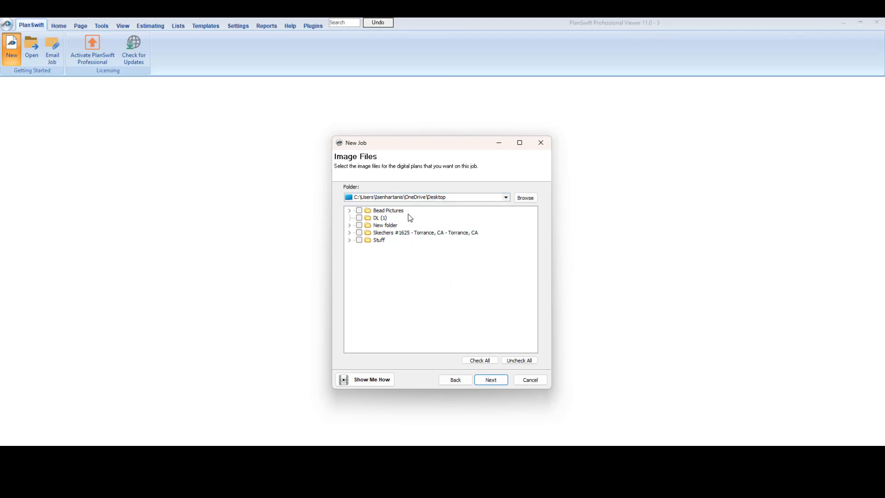
pyautogui.click(349, 233)
pyautogui.click(358, 240)
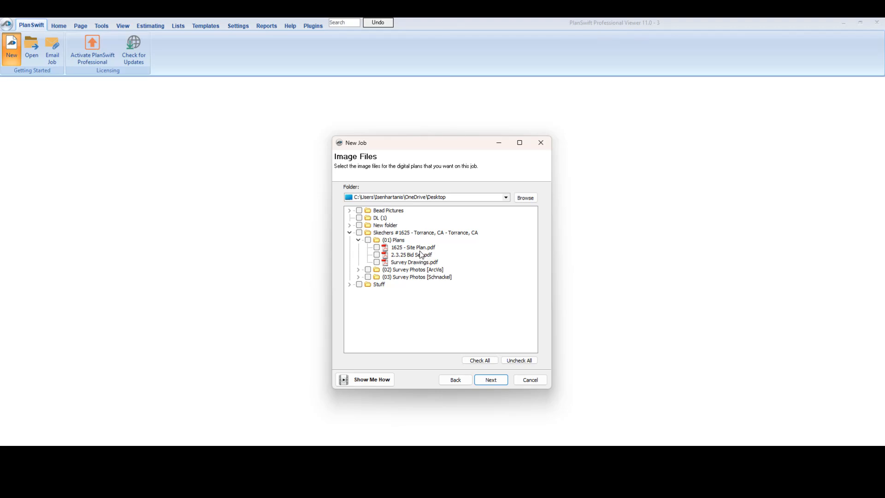
pyautogui.click(377, 255)
pyautogui.click(495, 382)
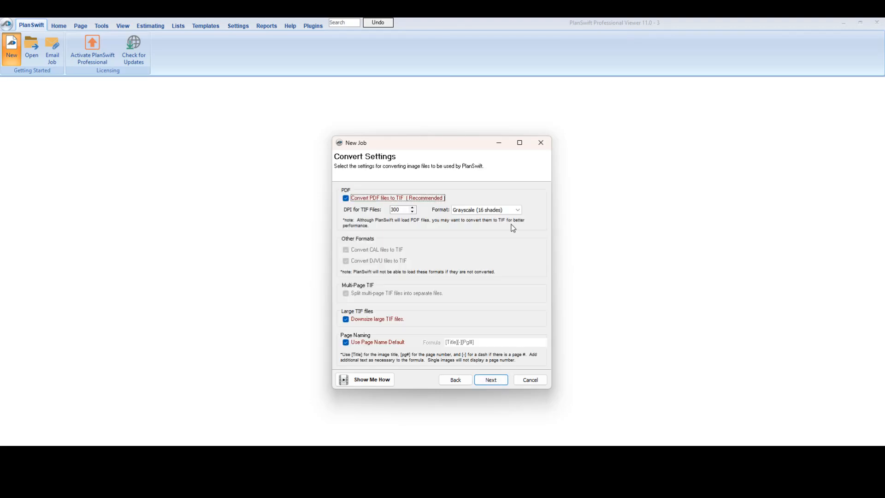
# Step: Set the PDF-to-TIF conversion format to True Color (32 bit) and create the job
pyautogui.click(485, 214)
pyautogui.click(479, 218)
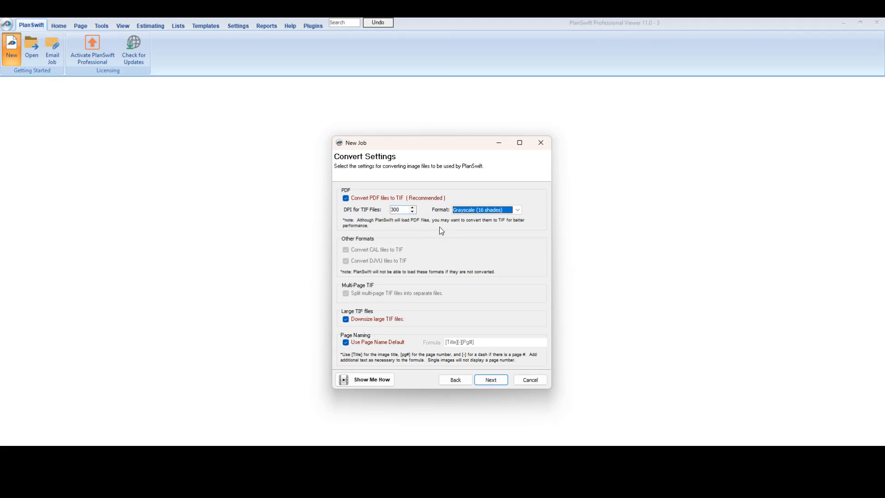
pyautogui.click(482, 210)
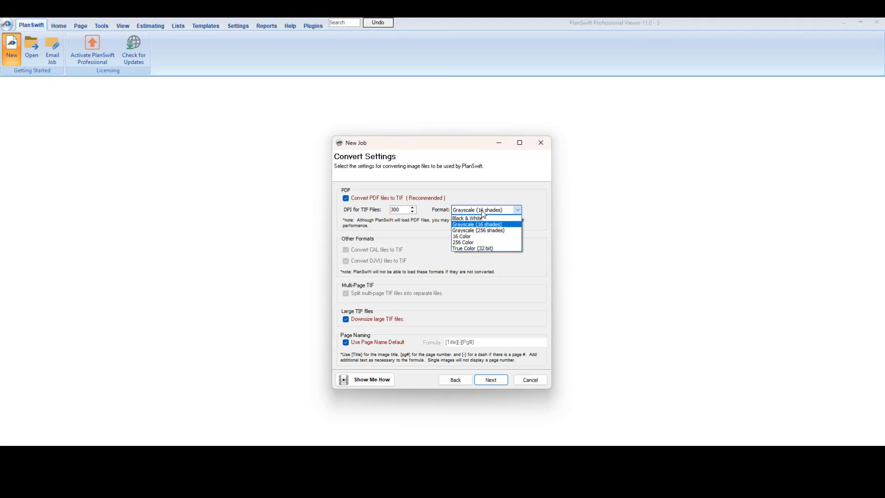
pyautogui.click(475, 248)
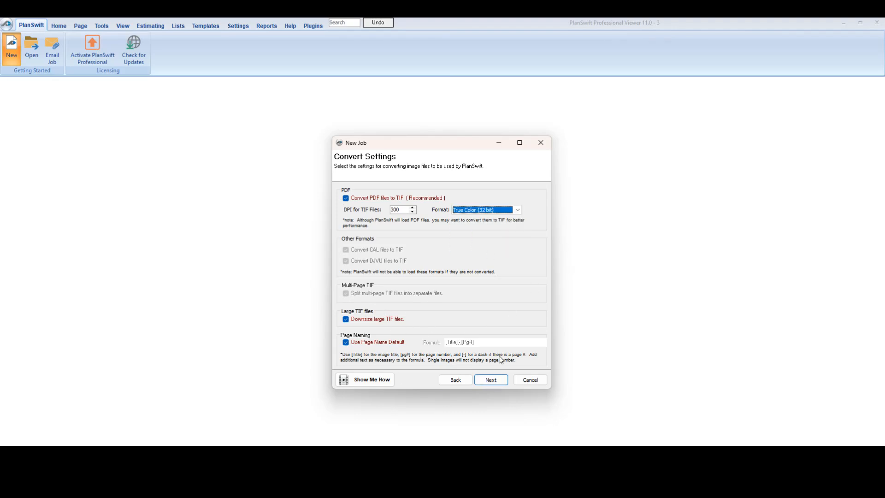
pyautogui.click(498, 380)
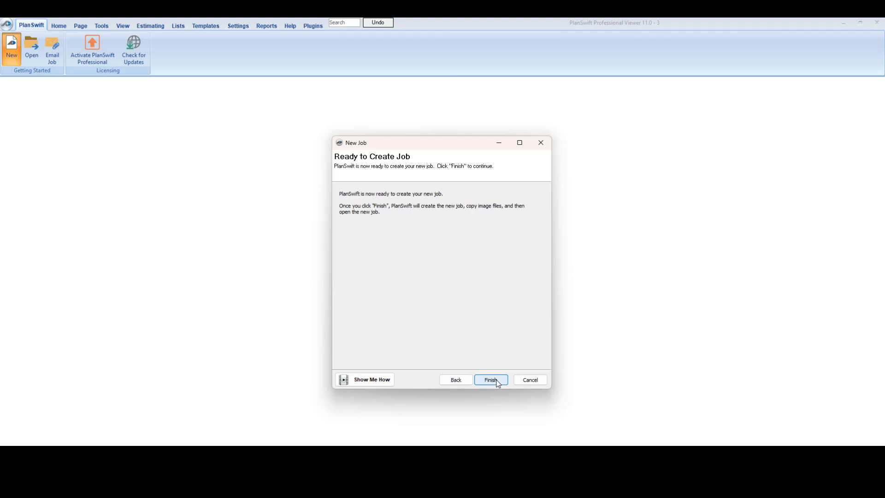
pyautogui.click(491, 379)
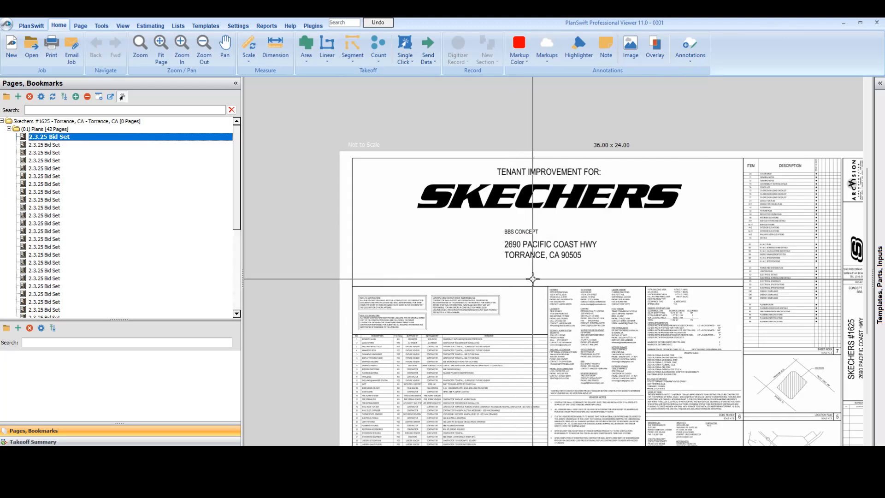
# Step: Examine the imported cover sheet and the list of plan pages, and open the second page, General Notes
pyautogui.moveTo(598, 290); pyautogui.dragTo(533, 238)
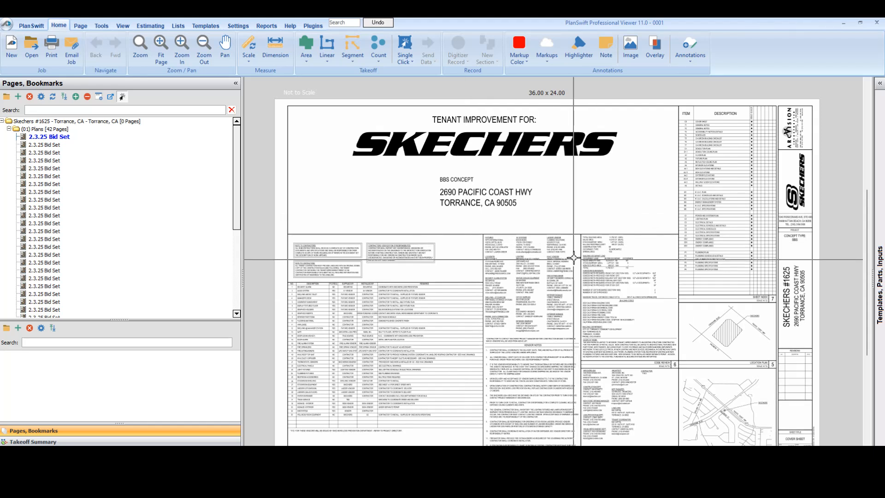
pyautogui.moveTo(582, 291)
pyautogui.mouseDown()
pyautogui.moveTo(576, 281)
pyautogui.moveTo(601, 301)
pyautogui.moveTo(585, 295)
pyautogui.mouseUp()
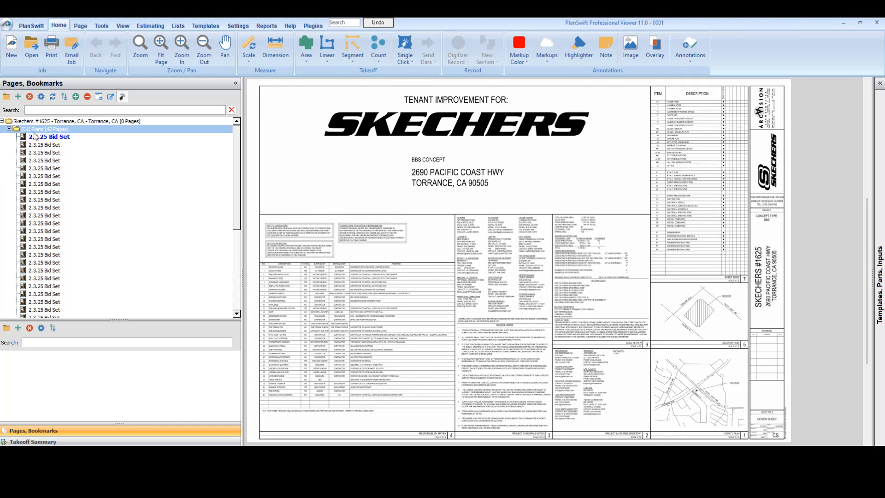
pyautogui.click(37, 137)
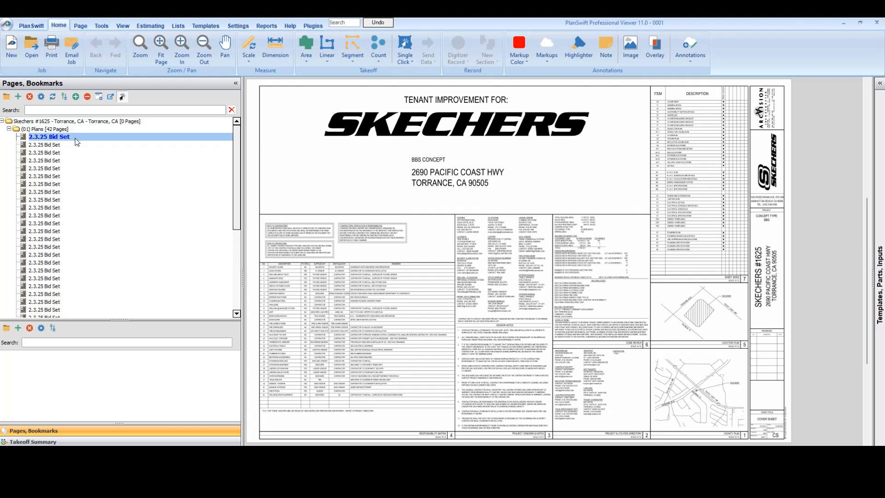
pyautogui.scroll(-6, 87, 166)
pyautogui.scroll(6, 94, 293)
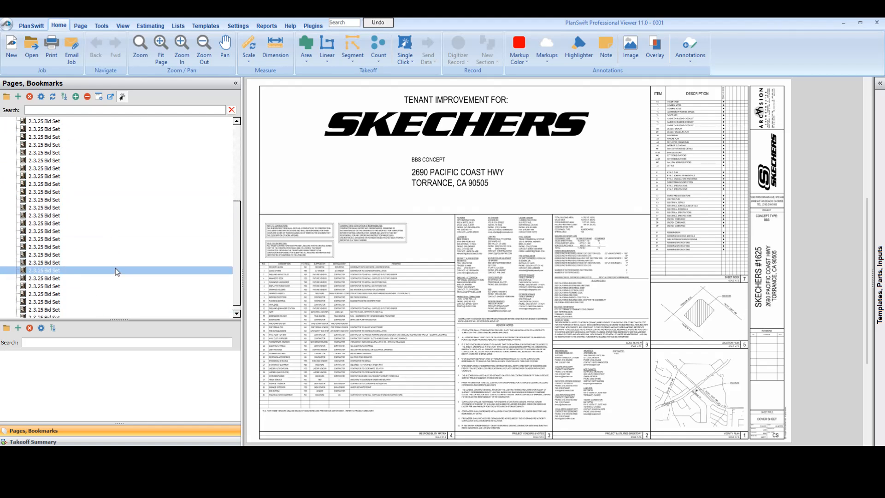
pyautogui.scroll(5, 116, 267)
pyautogui.click(59, 137)
pyautogui.click(115, 145)
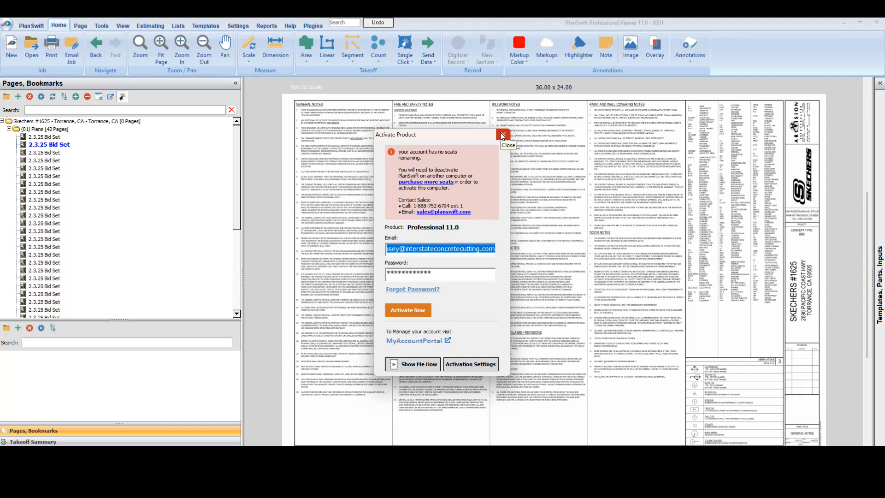
# Step: Dismiss the product activation dialog and check the Professional 11.0 license in the activation settings
pyautogui.click(502, 135)
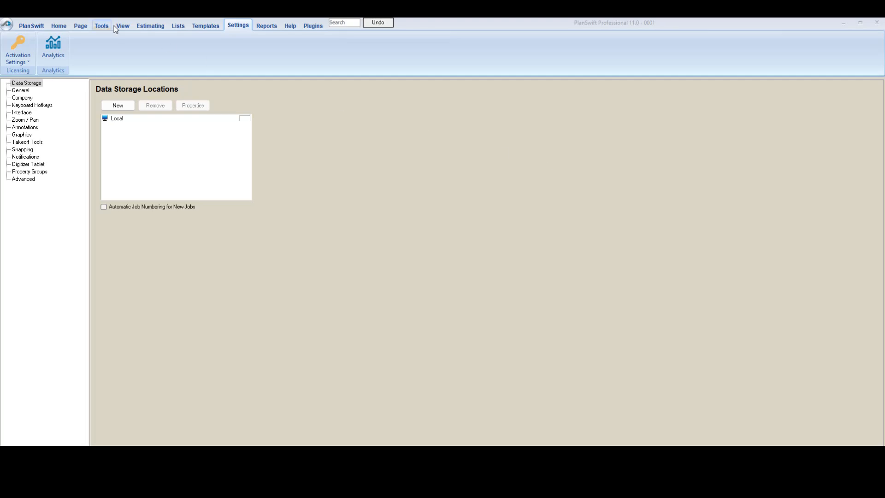
pyautogui.click(51, 26)
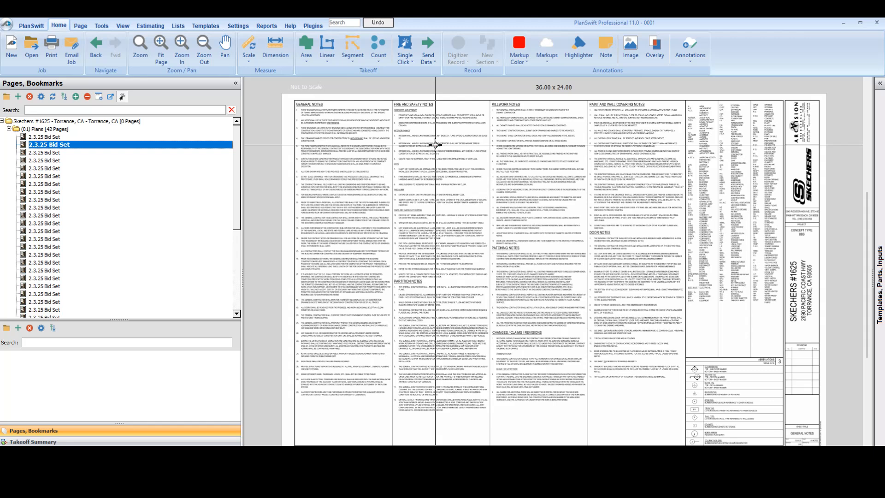
pyautogui.click(247, 26)
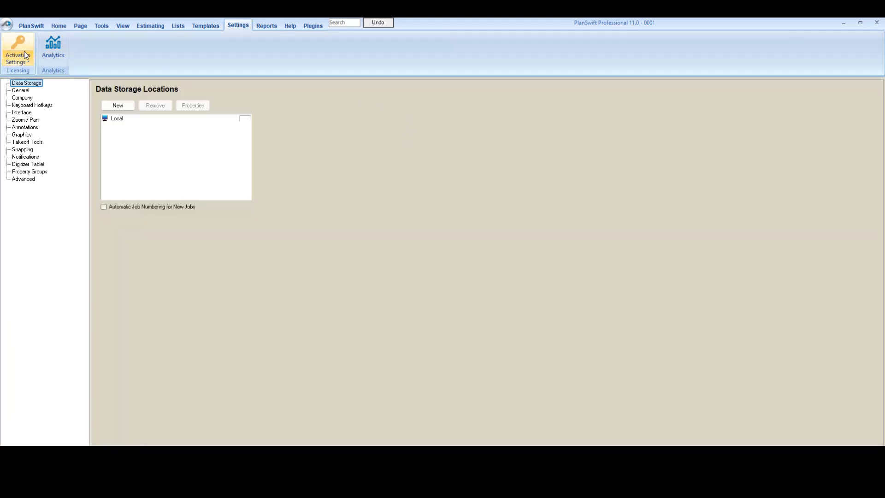
pyautogui.click(13, 46)
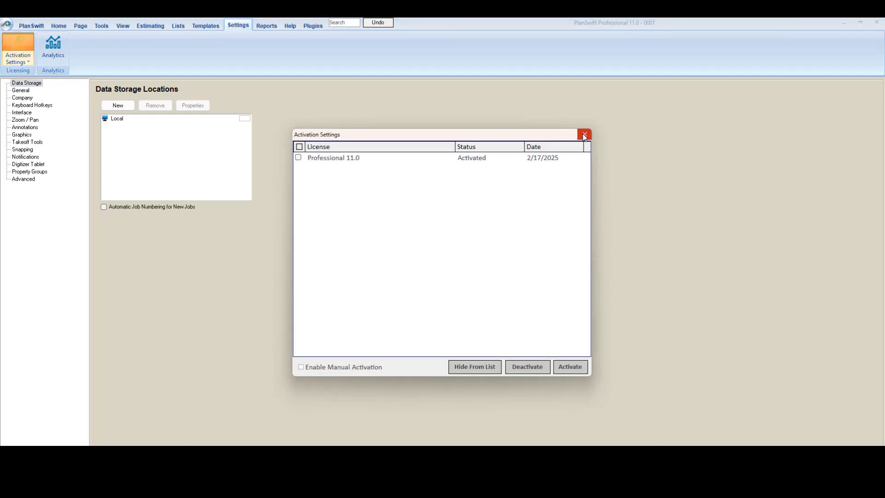
pyautogui.click(585, 134)
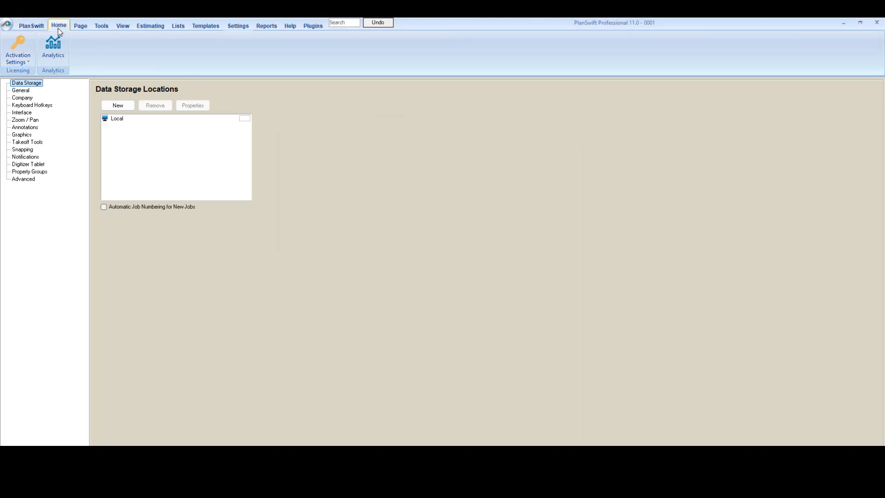
# Step: Return to the plan pages and rename the first page, the cover sheet, as CS
pyautogui.click(59, 27)
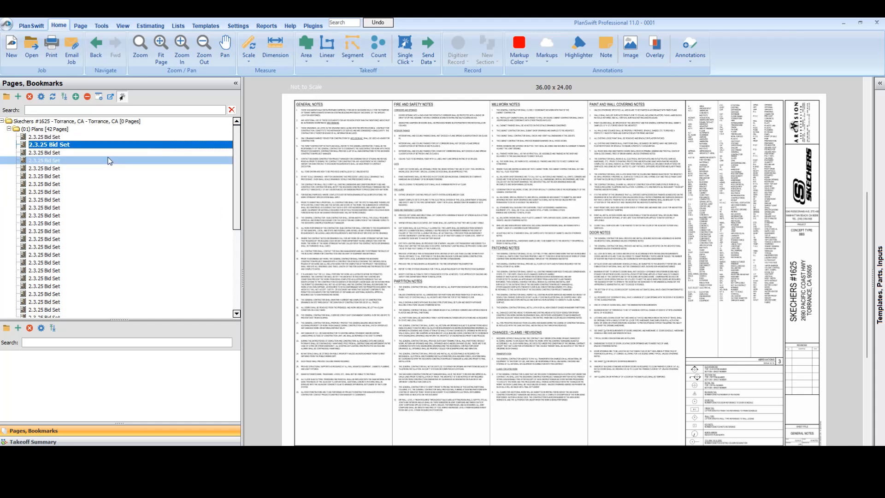
pyautogui.doubleClick(46, 136)
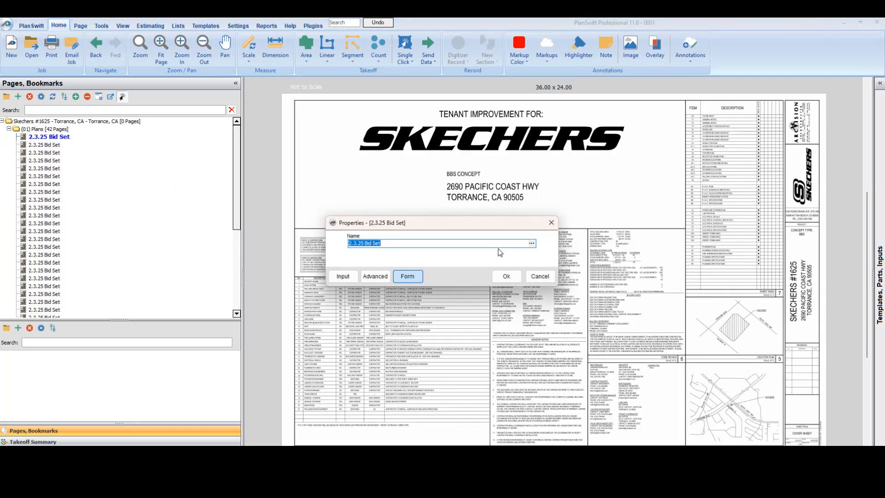
pyautogui.click(506, 276)
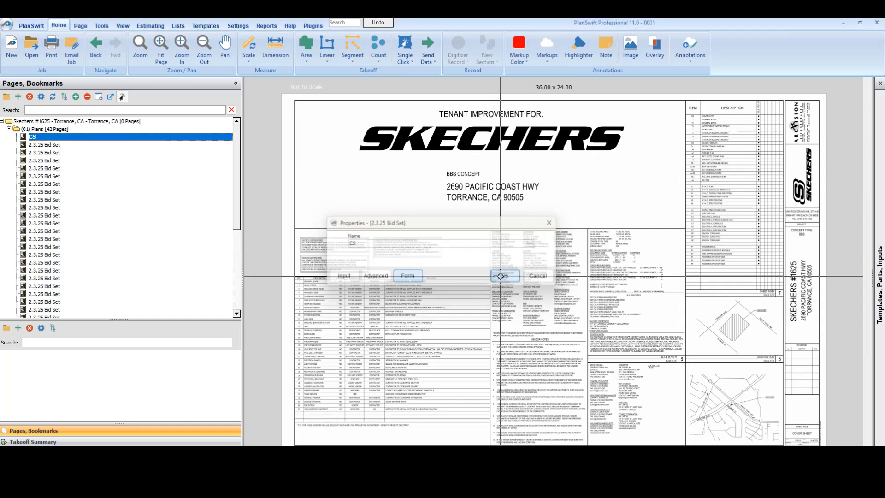
# Step: Browse through the bid set pages to the Demolition Plan sheet and rename that page as D1
pyautogui.click(87, 146)
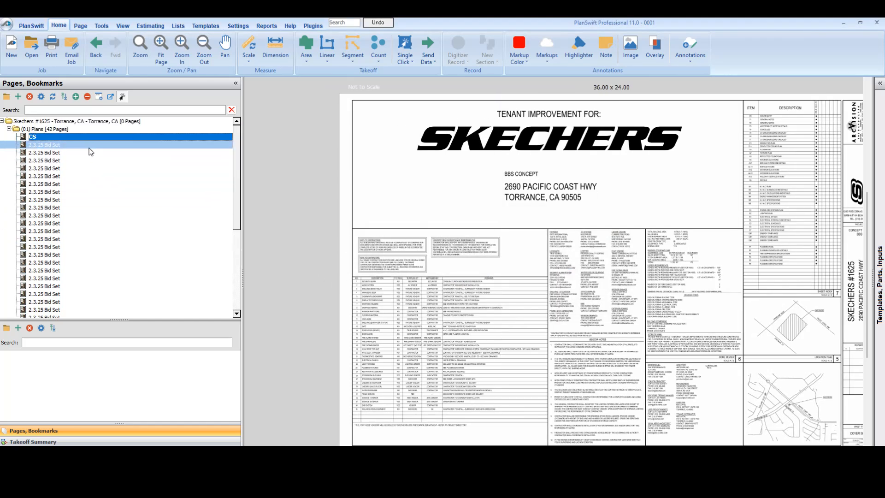
pyautogui.press('Down')
pyautogui.press('Down')
pyautogui.press('Down')
pyautogui.press('Down')
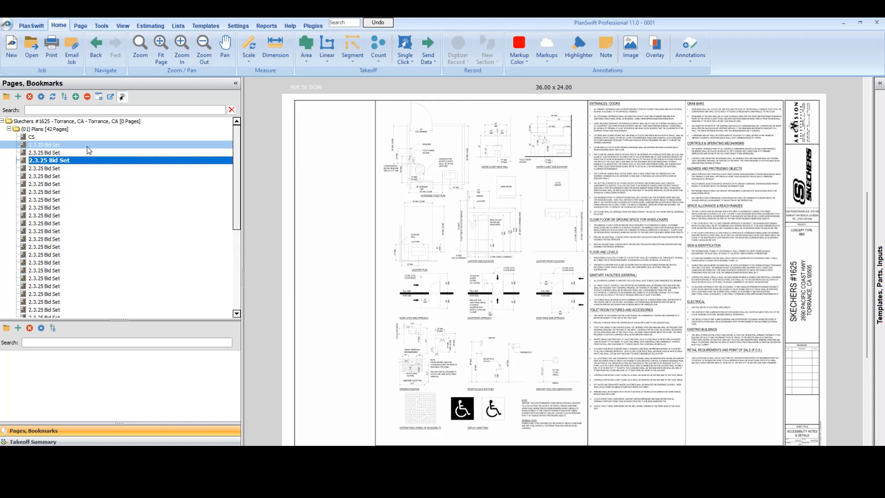
pyautogui.press('Down')
pyautogui.press('Down')
pyautogui.press('Down')
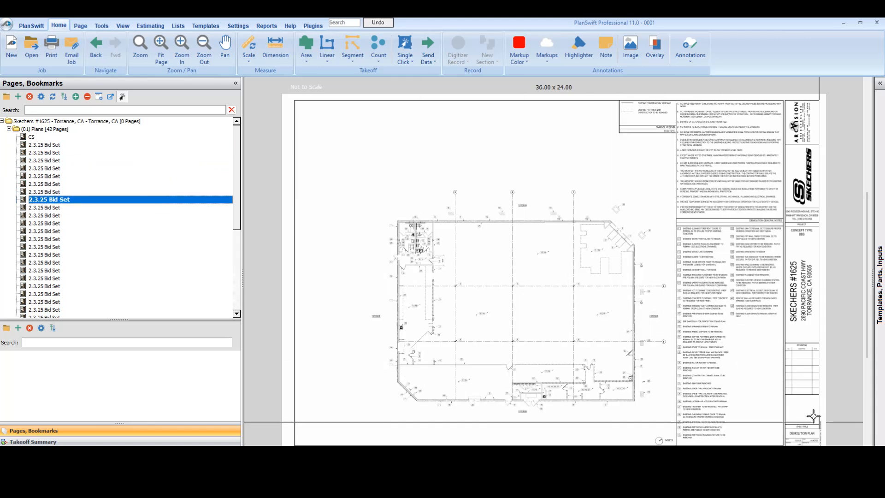
pyautogui.scroll(5, 649, 333)
pyautogui.moveTo(650, 334); pyautogui.dragTo(621, 311)
pyautogui.doubleClick(65, 202)
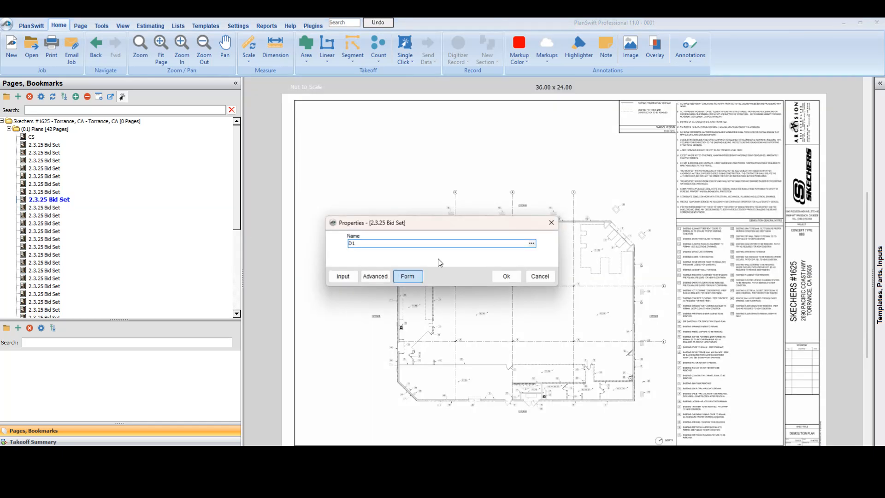
pyautogui.write('D1')
pyautogui.click(503, 278)
pyautogui.scroll(5, 538, 271)
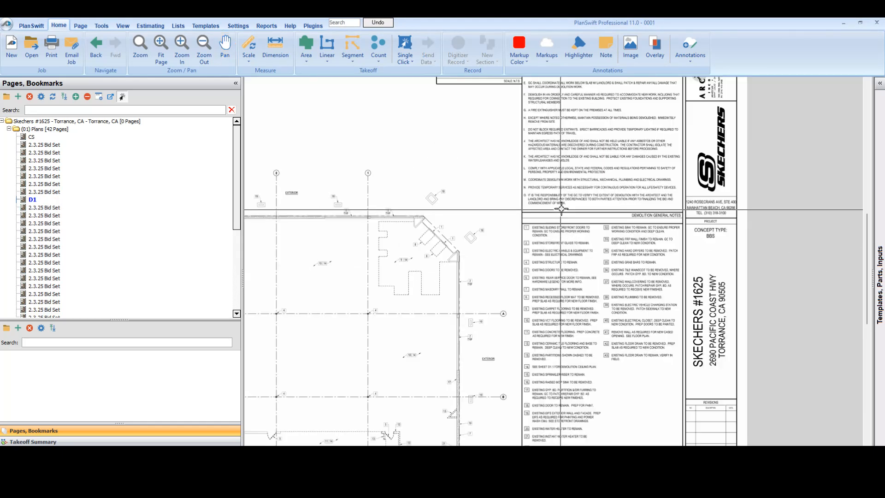
# Step: Examine the demolition plan on sheet D1 and read its numbered keyed notes
pyautogui.scroll(-6, 458, 252)
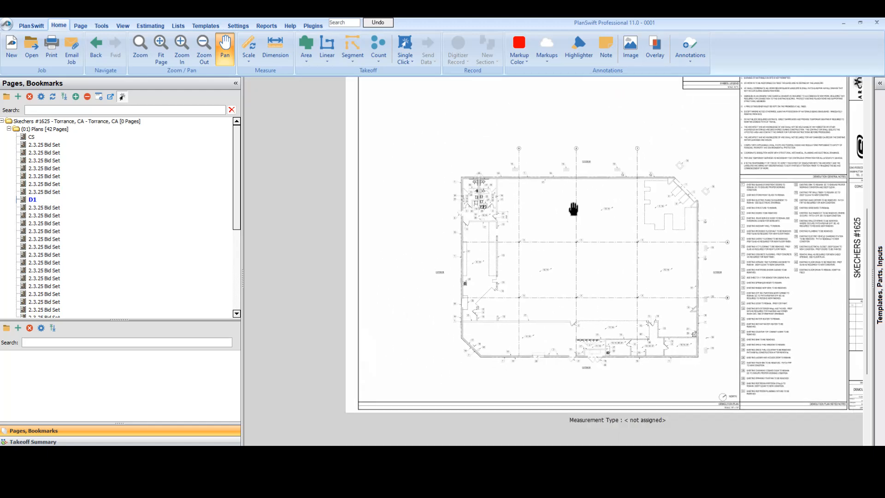
pyautogui.moveTo(419, 277); pyautogui.dragTo(533, 239)
pyautogui.scroll(4, 517, 236)
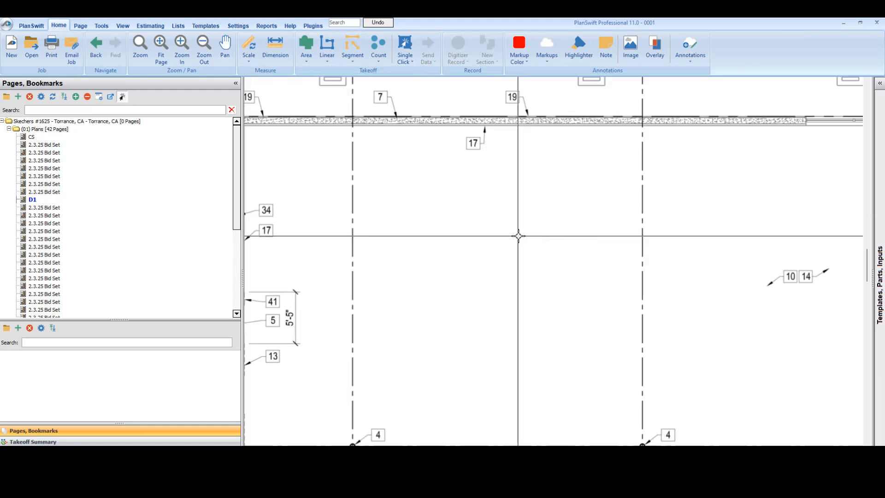
pyautogui.scroll(-4, 516, 236)
pyautogui.moveTo(642, 264); pyautogui.dragTo(584, 261)
pyautogui.moveTo(416, 182); pyautogui.dragTo(620, 293)
pyautogui.scroll(5, 566, 220)
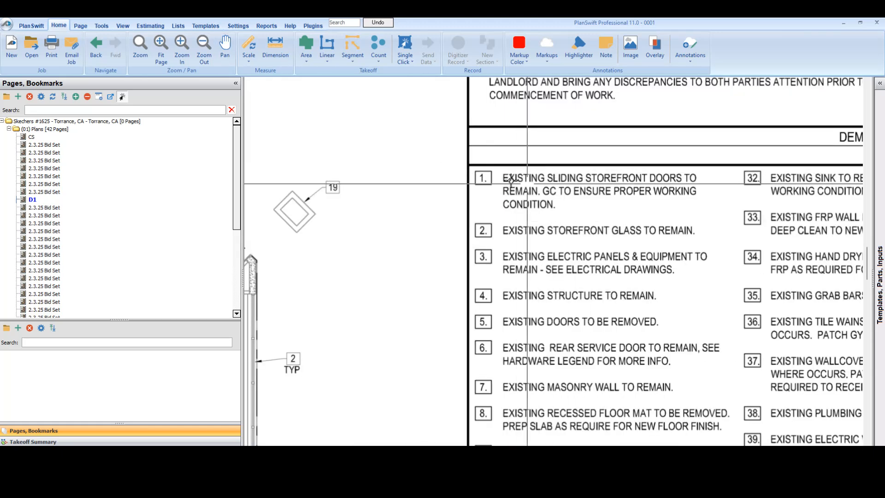
pyautogui.moveTo(642, 268); pyautogui.dragTo(604, 201)
pyautogui.moveTo(563, 330); pyautogui.dragTo(553, 255)
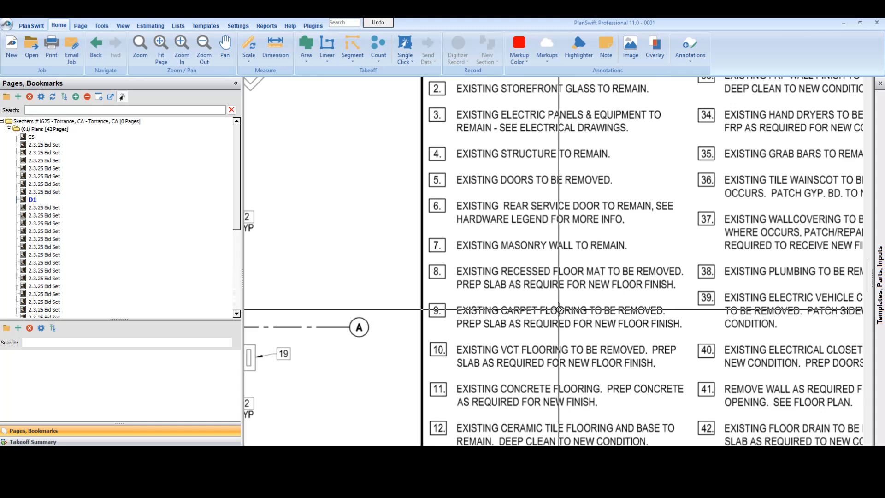
pyautogui.scroll(-8, 519, 308)
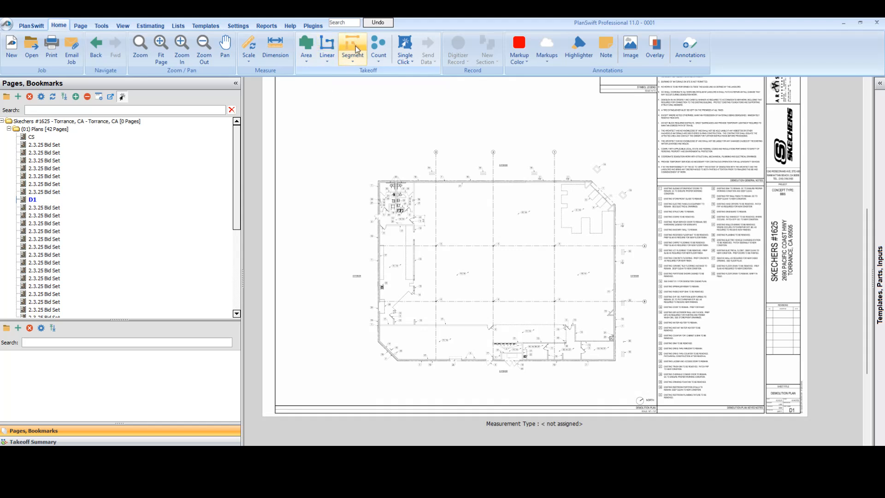
pyautogui.click(302, 62)
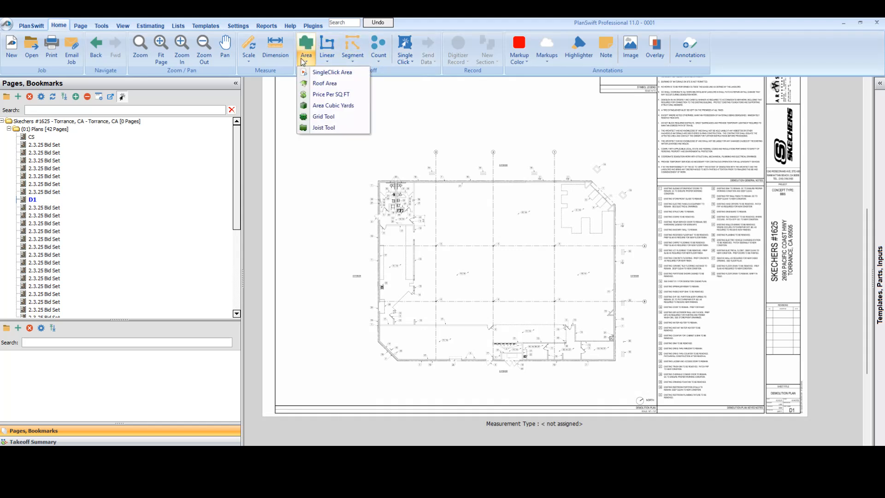
pyautogui.click(330, 62)
pyautogui.click(356, 62)
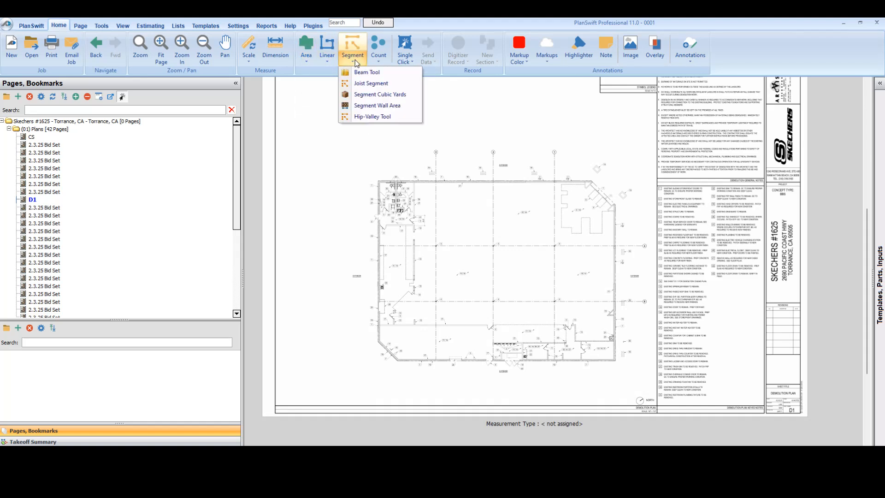
pyautogui.click(381, 63)
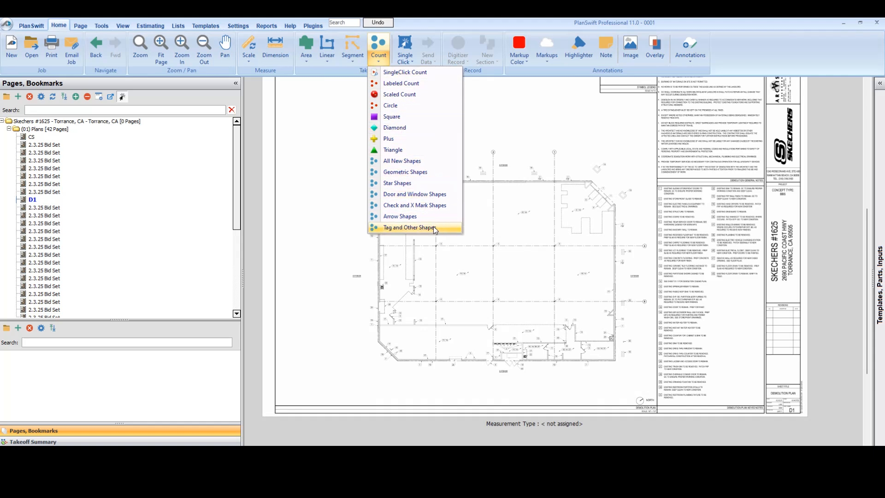
pyautogui.click(380, 62)
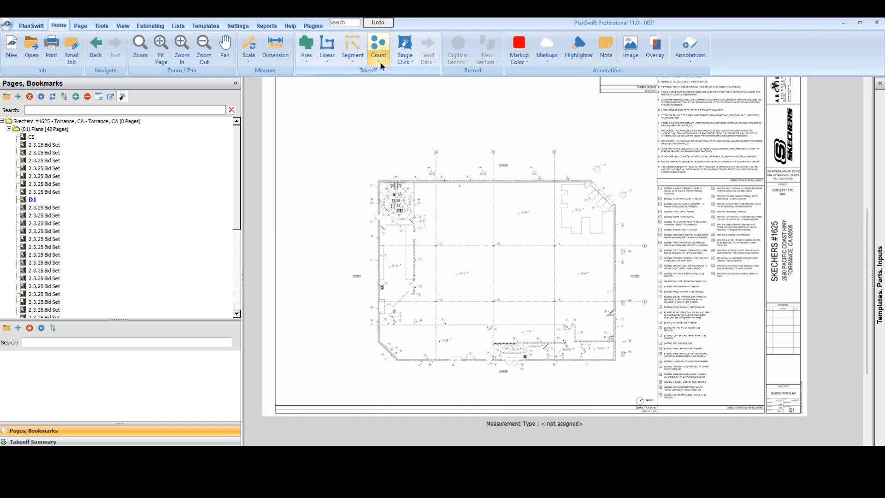
pyautogui.moveTo(514, 219); pyautogui.dragTo(494, 207)
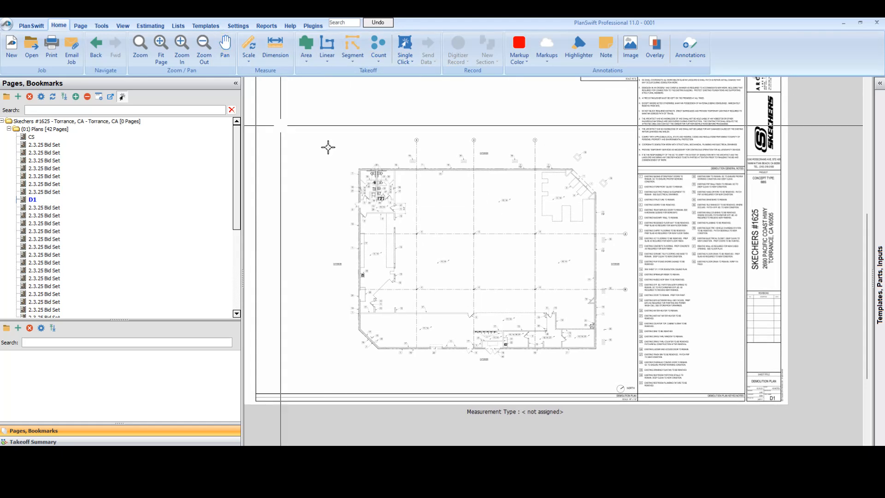
pyautogui.click(163, 55)
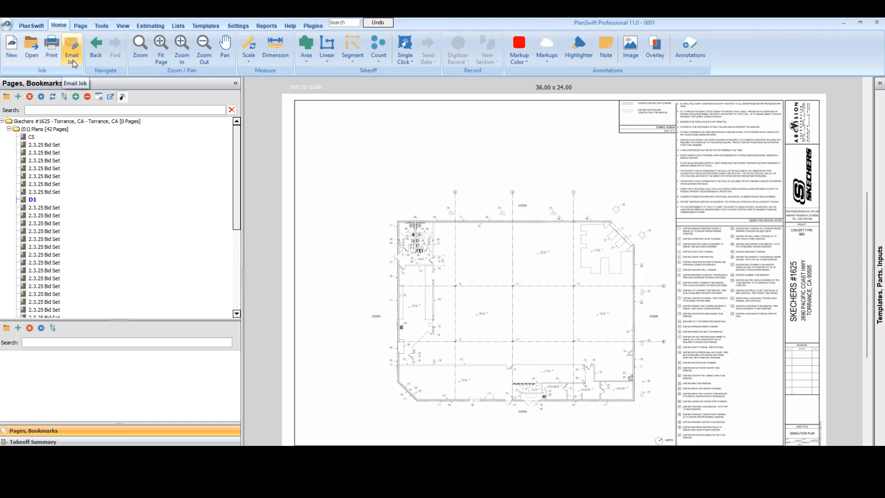
pyautogui.click(23, 26)
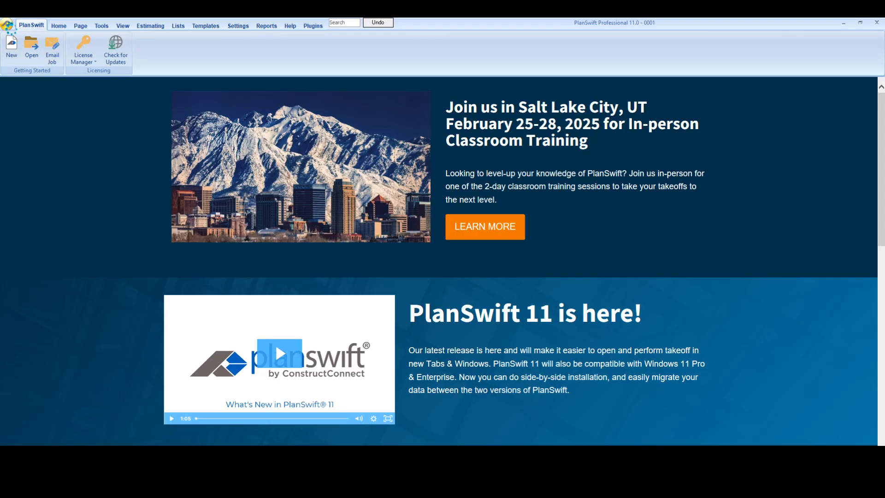
pyautogui.click(9, 27)
pyautogui.click(9, 27)
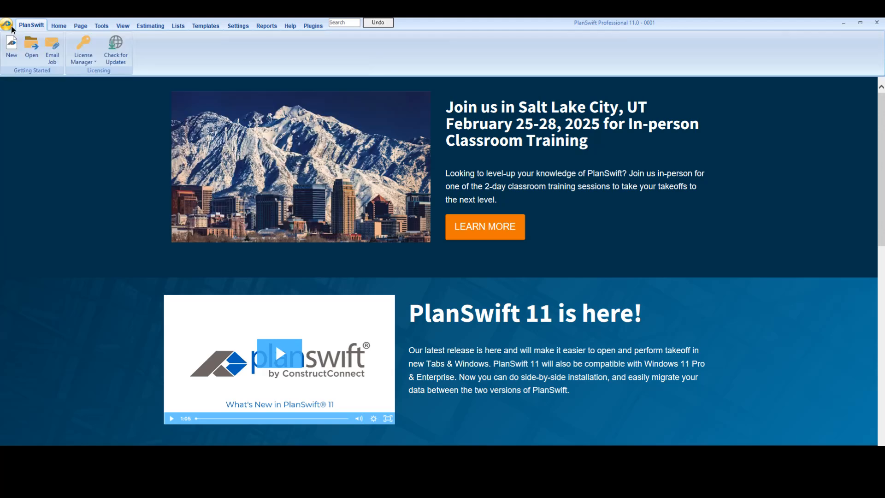
pyautogui.click(81, 27)
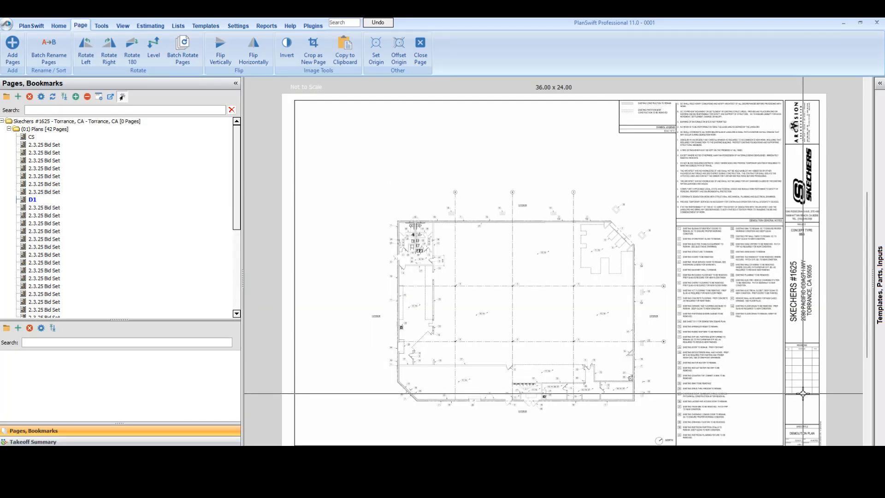
# Step: Examine the title block and keyed notes of sheet D1 and compare them with the floor plan
pyautogui.scroll(2, 643, 326)
pyautogui.scroll(3, 638, 243)
pyautogui.scroll(4, 637, 243)
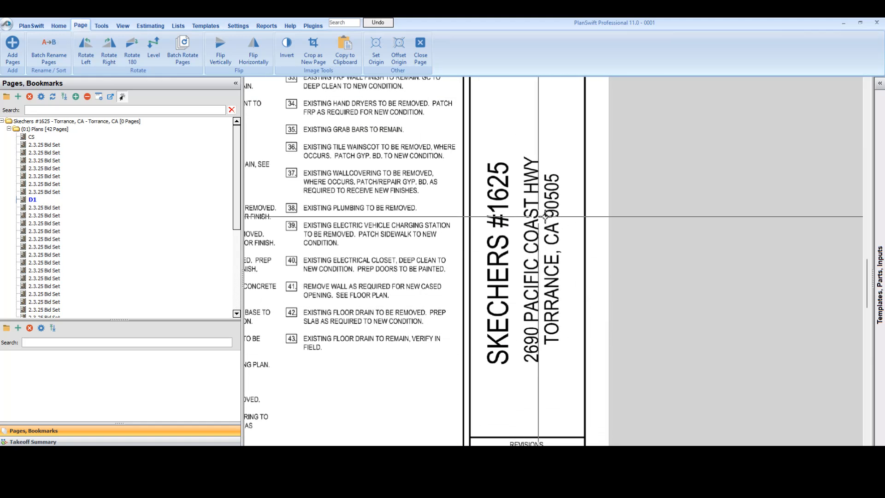
pyautogui.scroll(-3, 541, 207)
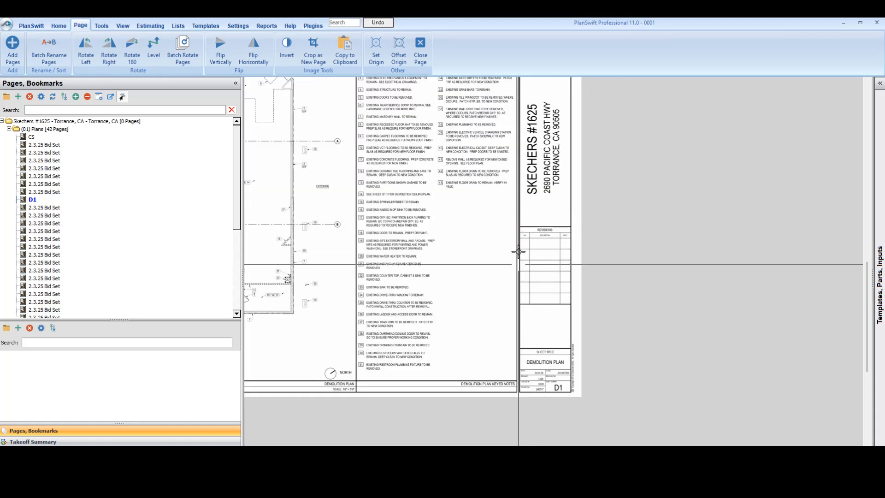
pyautogui.moveTo(384, 178); pyautogui.dragTo(387, 181)
pyautogui.scroll(4, 387, 181)
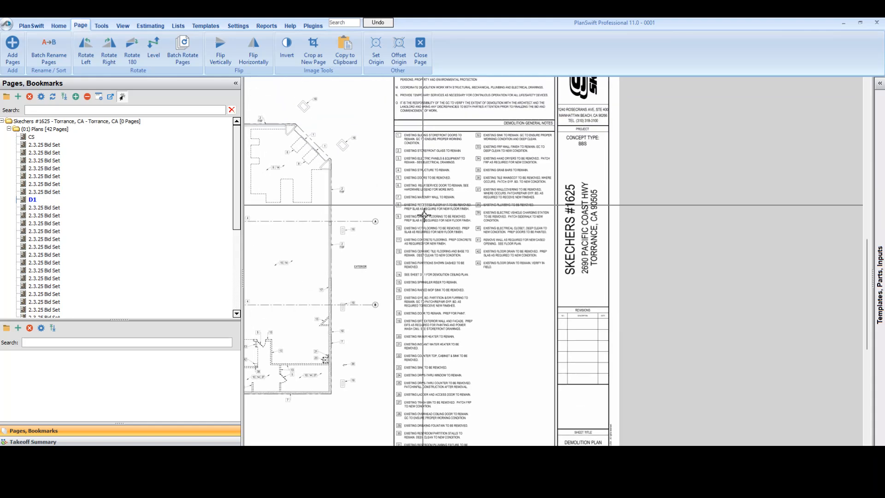
pyautogui.scroll(-2, 439, 340)
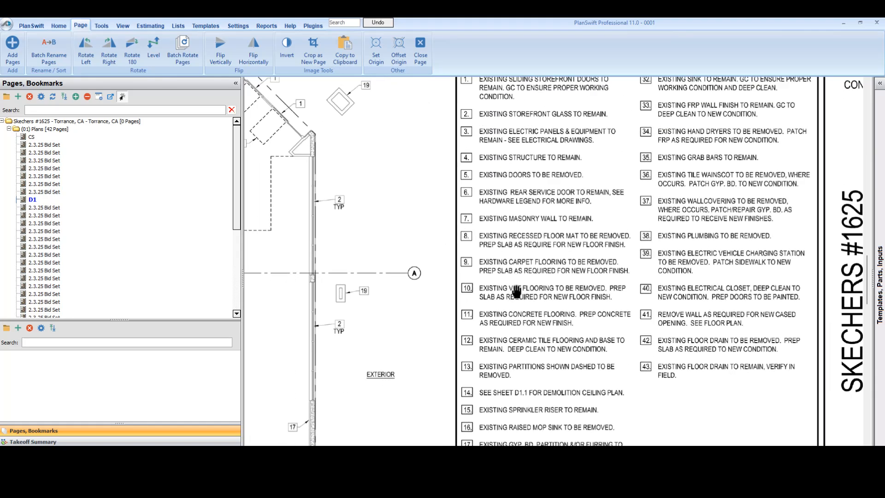
pyautogui.scroll(2, 322, 224)
pyautogui.moveTo(613, 350); pyautogui.dragTo(448, 250)
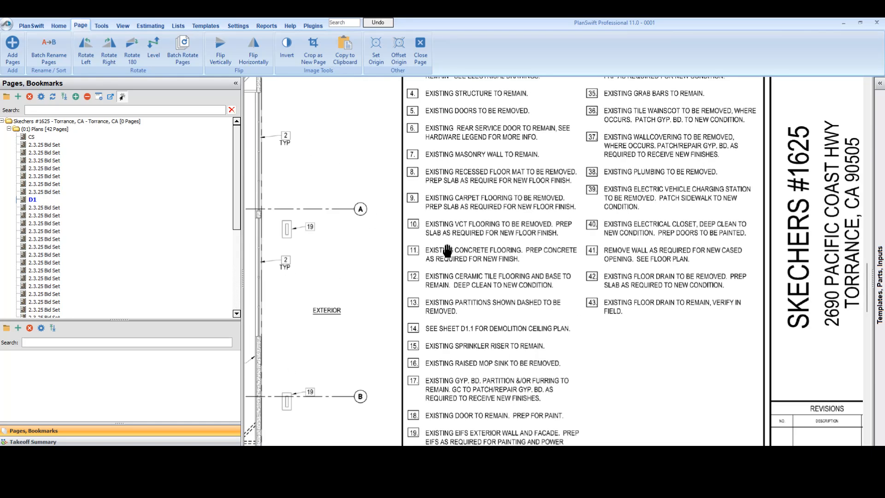
pyautogui.moveTo(394, 186); pyautogui.dragTo(587, 216)
pyautogui.scroll(-2, 457, 213)
pyautogui.moveTo(379, 217); pyautogui.dragTo(583, 229)
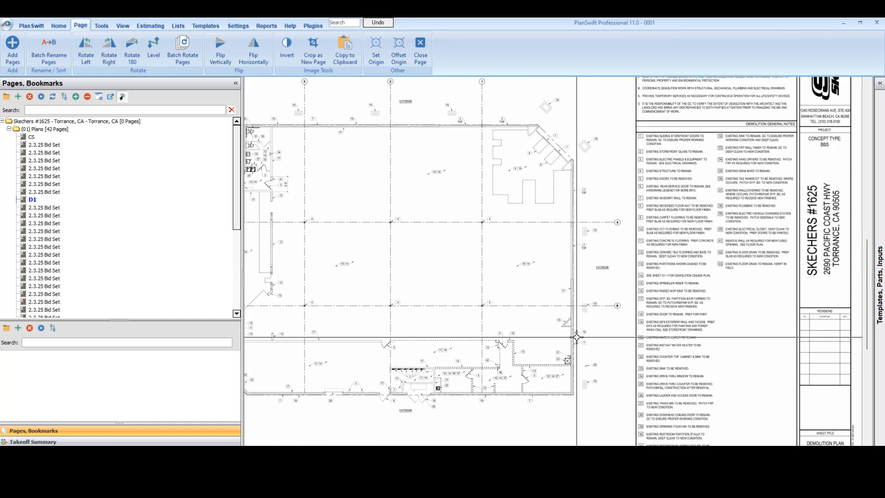
# Step: Find the scale noted under the Demolition Plan title and set the D1 page scale to 1/8" = 1' 0"
pyautogui.scroll(-2, 575, 324)
pyautogui.scroll(5, 583, 376)
pyautogui.scroll(3, 583, 376)
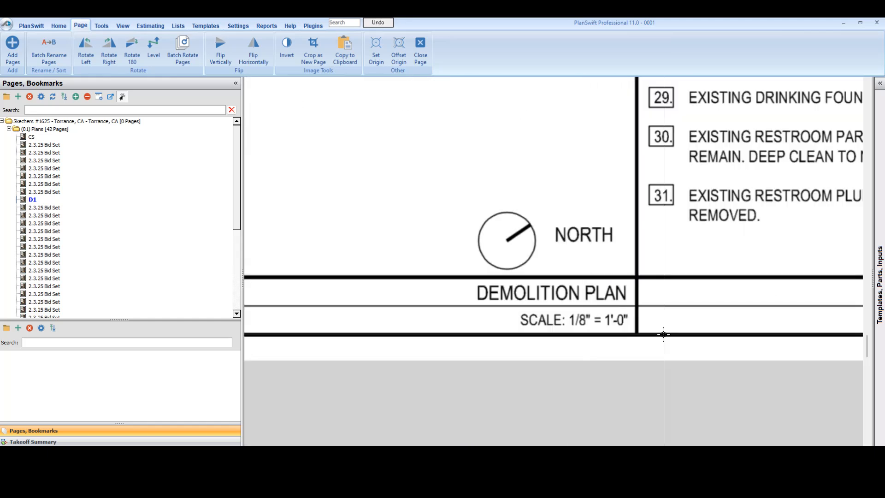
pyautogui.moveTo(594, 283); pyautogui.dragTo(471, 314)
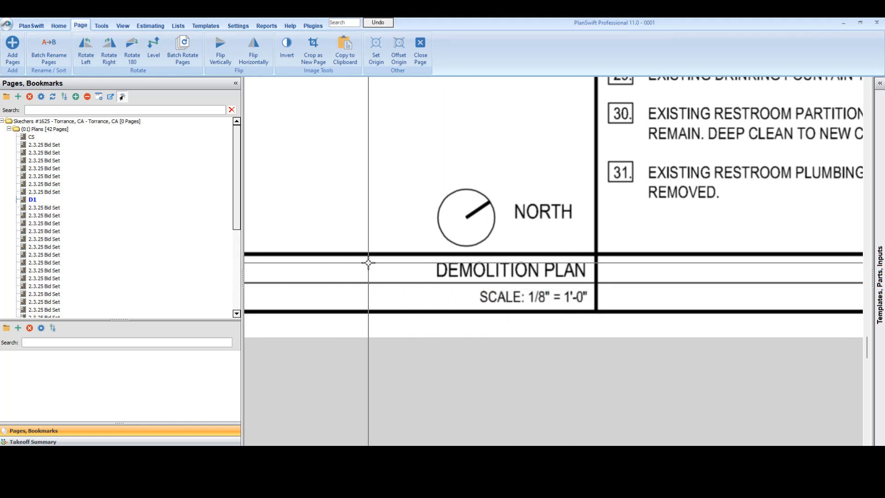
pyautogui.click(59, 28)
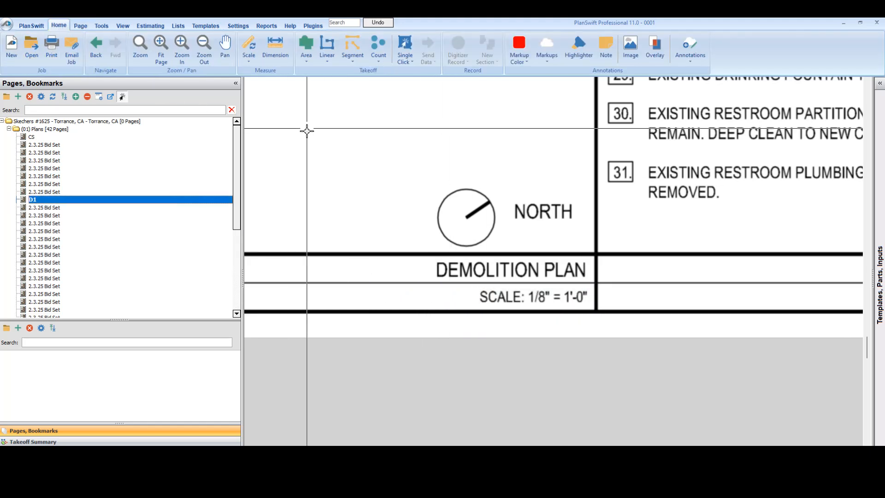
pyautogui.click(249, 64)
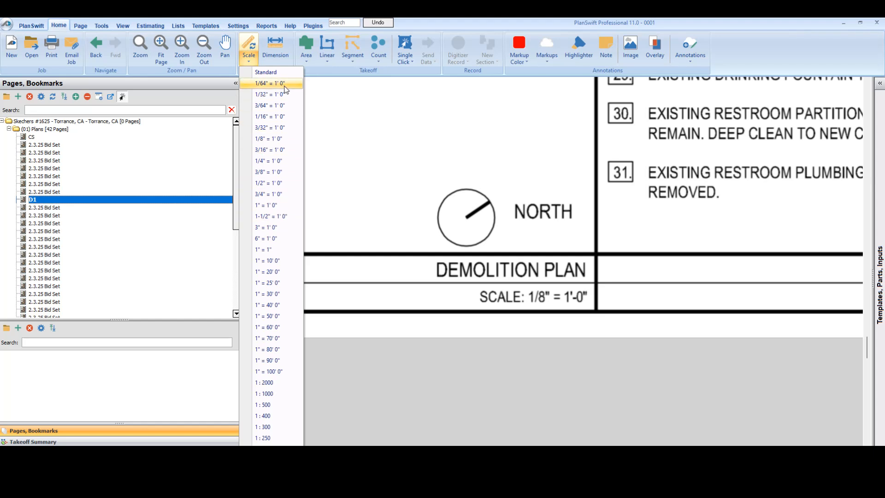
pyautogui.click(283, 138)
# Step: Check the page scale by dimensioning the dashed door opening marked 5 near the plan's lower wall
pyautogui.scroll(-3, 435, 187)
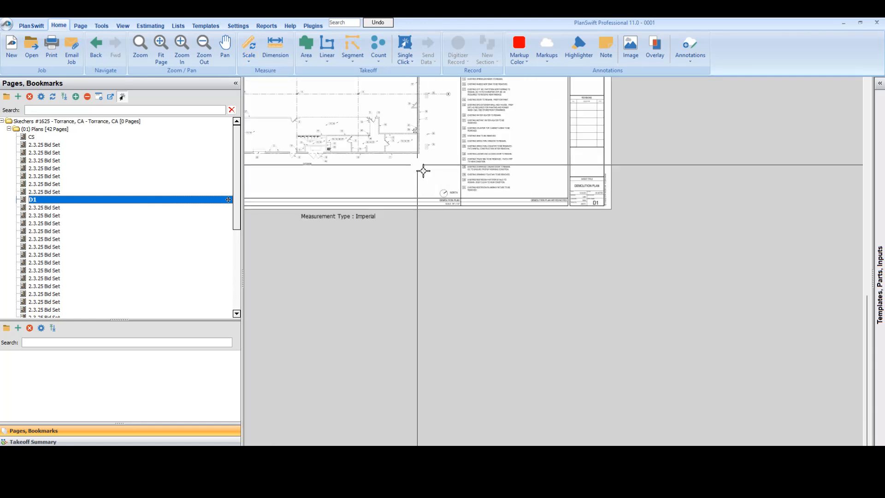
pyautogui.scroll(2, 420, 170)
pyautogui.scroll(5, 474, 233)
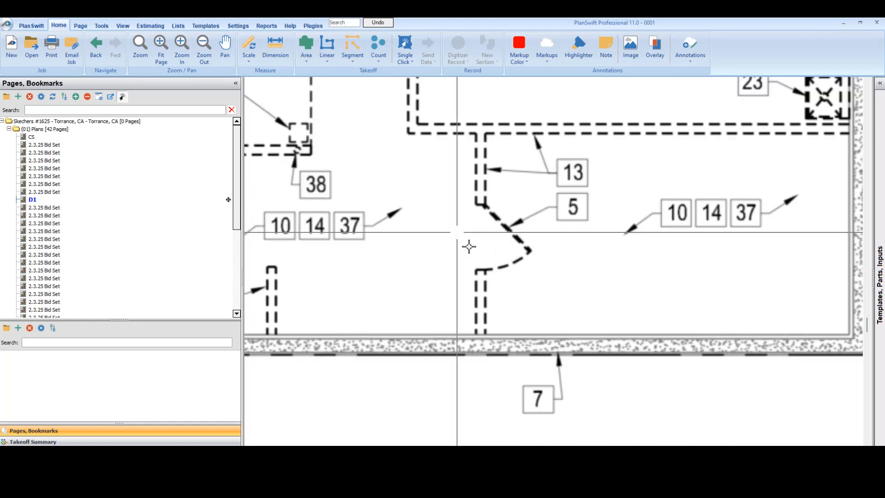
pyautogui.click(275, 46)
pyautogui.click(451, 194)
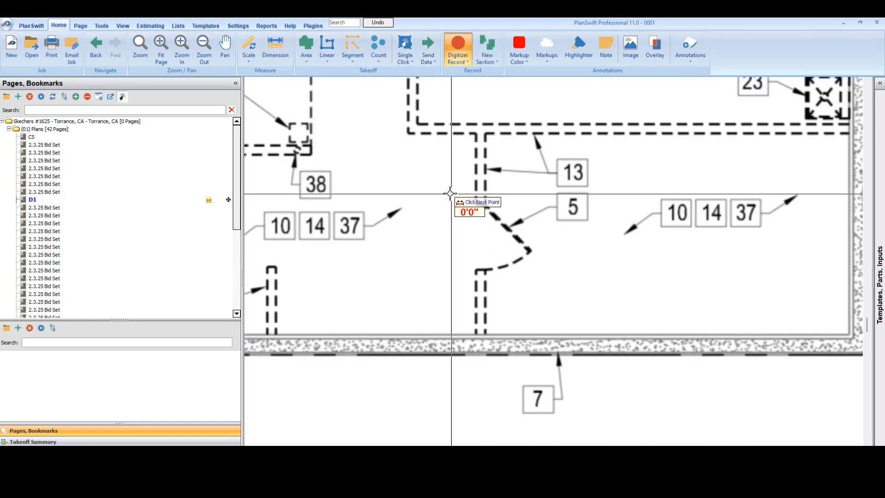
pyautogui.click(456, 270)
# Step: Check the sheet size shown above the D1 page
pyautogui.scroll(-5, 500, 231)
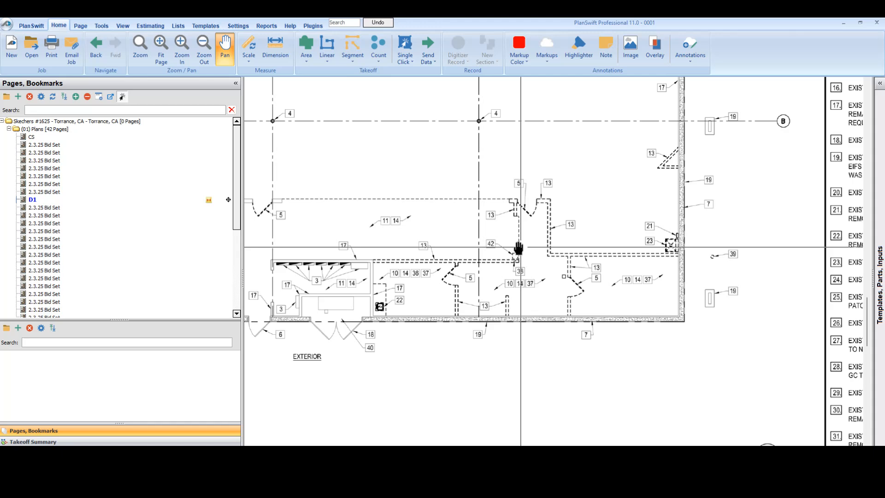
pyautogui.moveTo(462, 195); pyautogui.dragTo(538, 316)
pyautogui.moveTo(515, 175); pyautogui.dragTo(507, 296)
pyautogui.moveTo(501, 157); pyautogui.dragTo(580, 201)
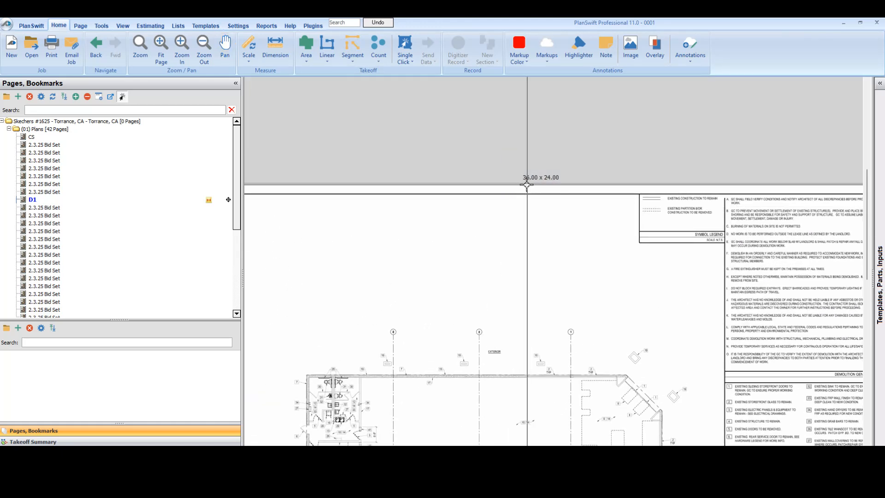
pyautogui.moveTo(480, 246); pyautogui.dragTo(460, 199)
pyautogui.moveTo(458, 110); pyautogui.dragTo(545, 151)
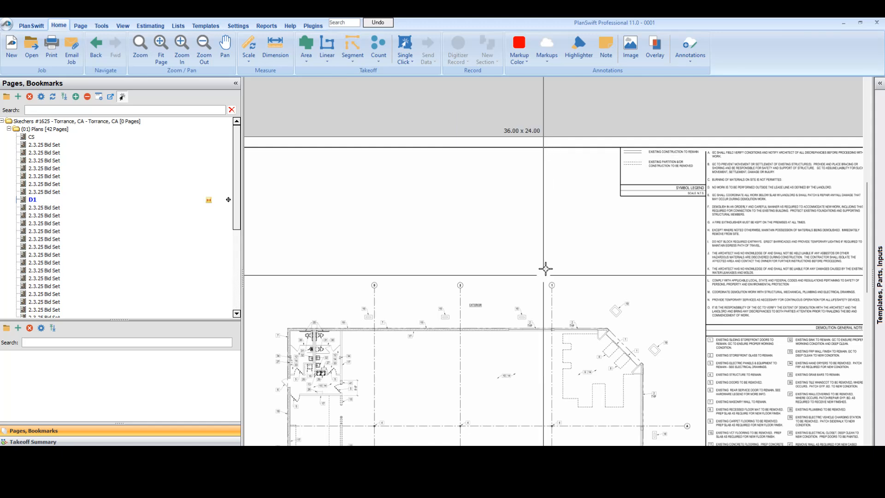
pyautogui.moveTo(535, 289)
pyautogui.mouseDown()
pyautogui.moveTo(487, 209)
pyautogui.moveTo(559, 300)
pyautogui.mouseUp()
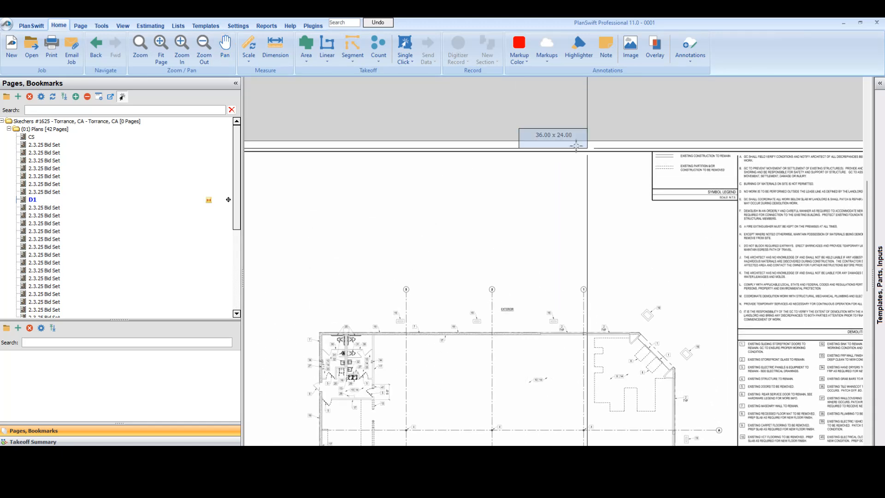
pyautogui.moveTo(595, 149); pyautogui.dragTo(595, 151)
pyautogui.moveTo(590, 322); pyautogui.dragTo(581, 308)
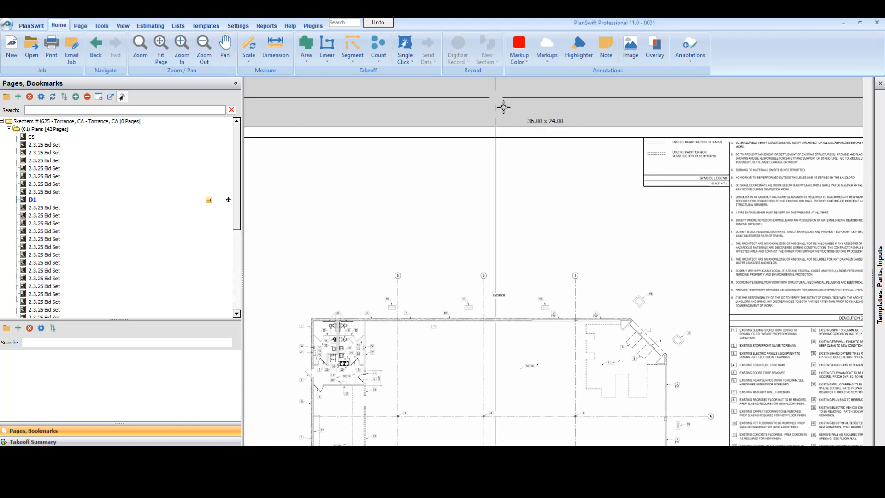
pyautogui.moveTo(566, 360); pyautogui.dragTo(554, 240)
# Step: Create an Area takeoff item named "09. (E) carpet flooring to be removed" with a light blue solid fill on sheet D1
pyautogui.moveTo(604, 355); pyautogui.dragTo(530, 332)
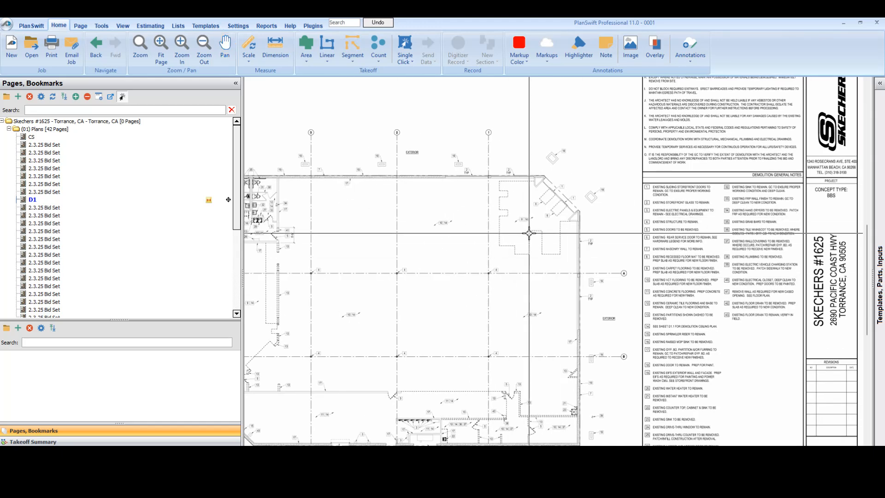
pyautogui.scroll(1, 546, 226)
pyautogui.moveTo(625, 284); pyautogui.dragTo(468, 242)
pyautogui.scroll(1, 512, 257)
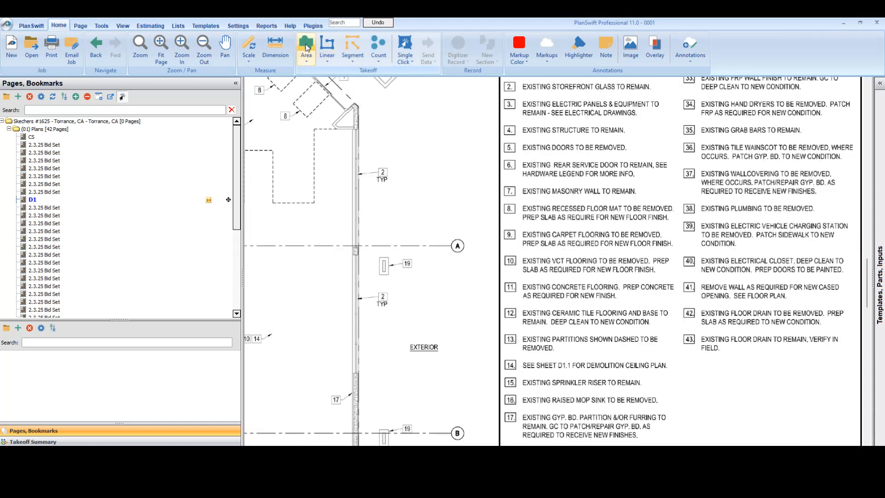
pyautogui.click(307, 46)
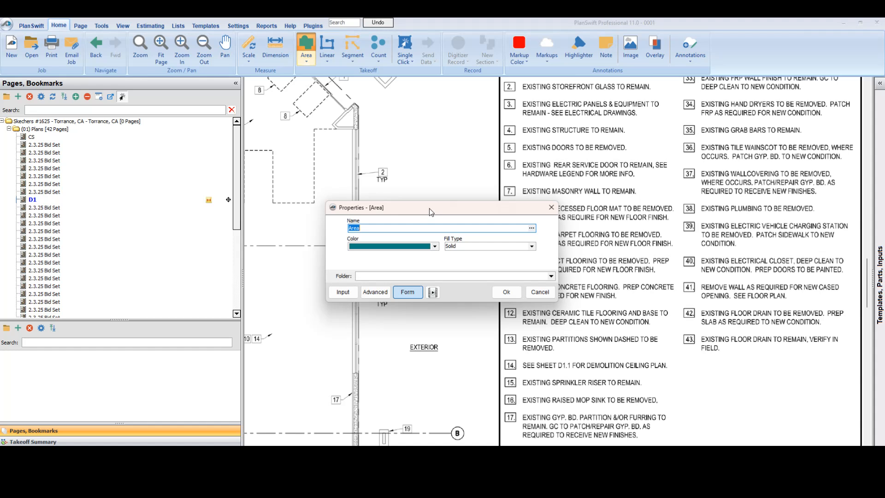
pyautogui.moveTo(430, 210); pyautogui.dragTo(353, 234)
pyautogui.write('09.')
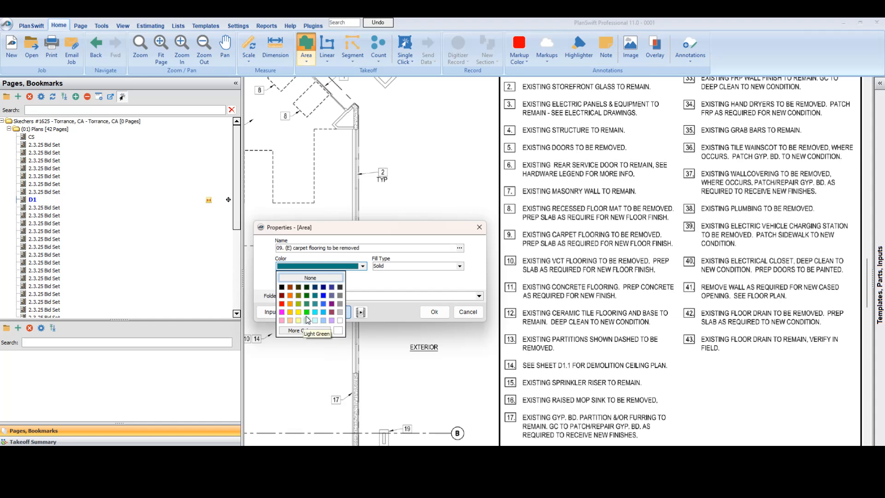
pyautogui.click(324, 321)
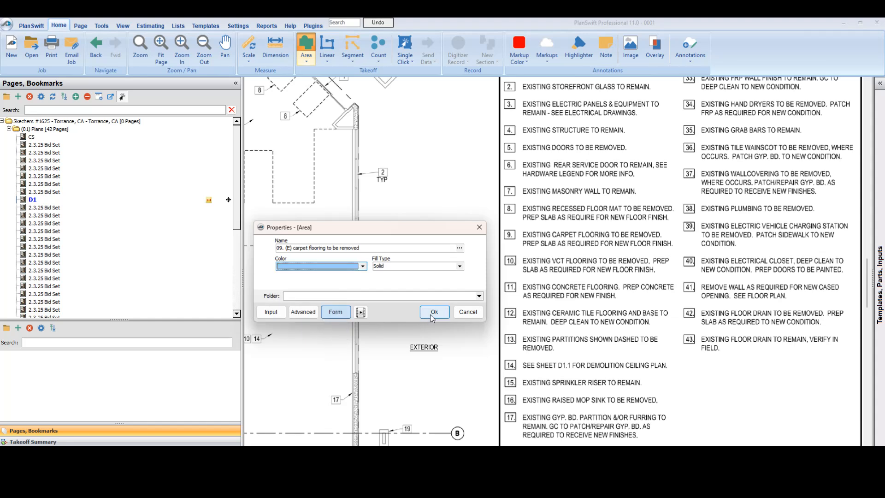
pyautogui.click(434, 312)
# Step: Start tracing the dashed carpet outline at note 9, following its west edge around both notches to the northwest corner
pyautogui.scroll(5, 532, 264)
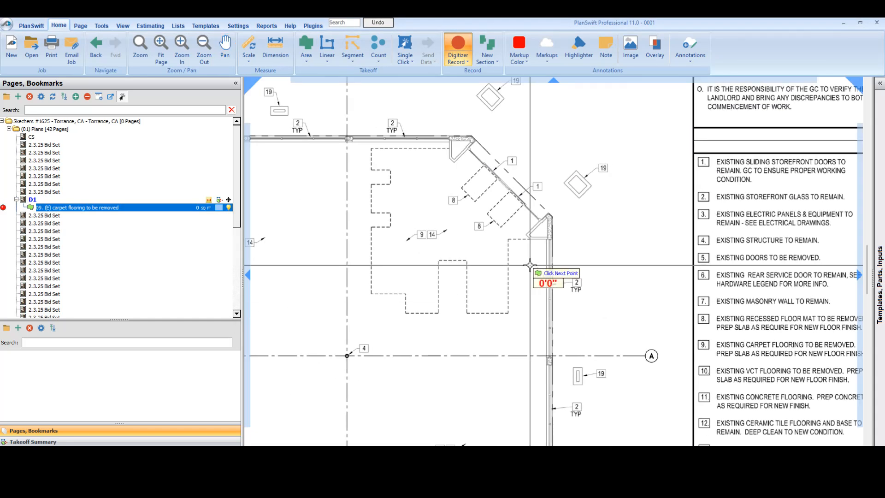
pyautogui.scroll(3, 371, 229)
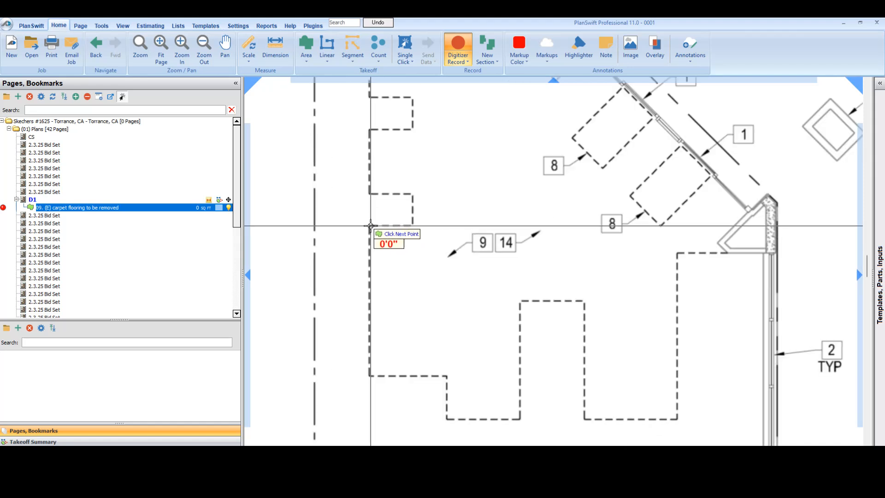
pyautogui.click(369, 226)
pyautogui.click(412, 226)
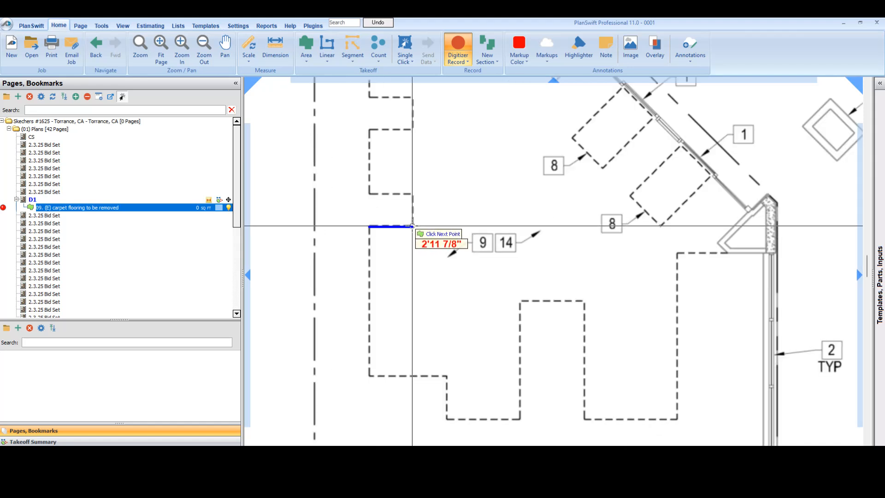
pyautogui.click(412, 194)
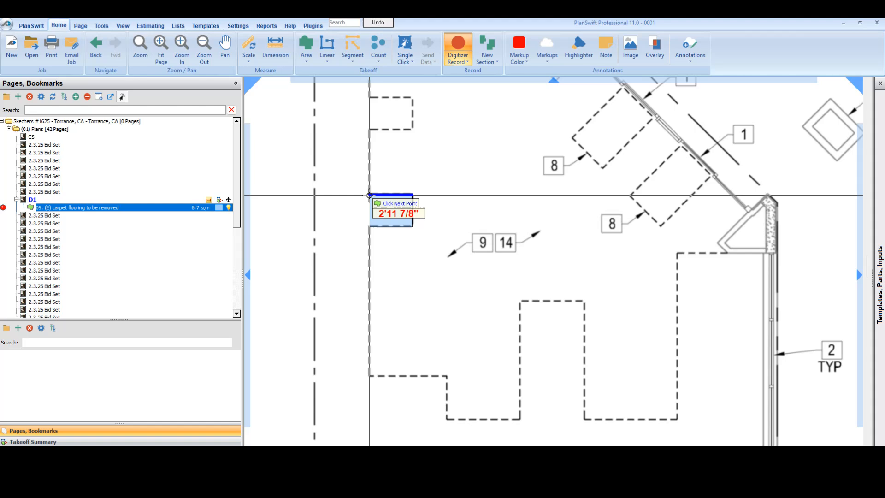
pyautogui.click(369, 194)
pyautogui.click(369, 129)
pyautogui.scroll(3, 391, 129)
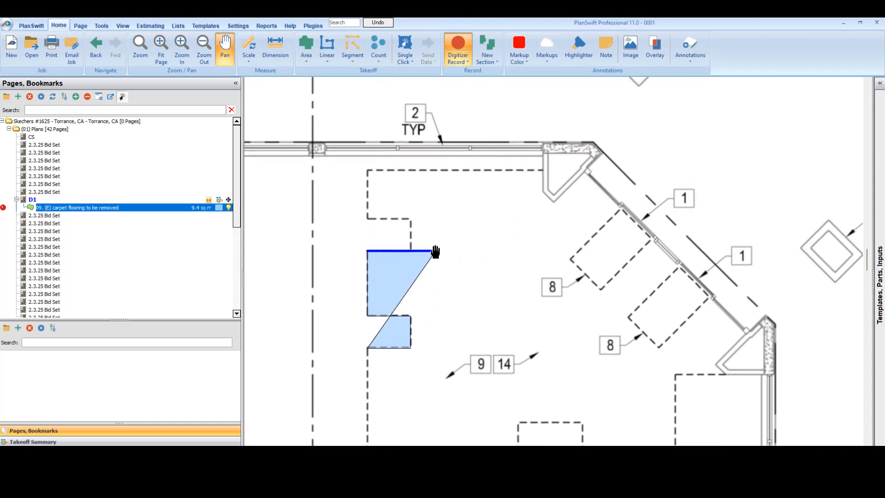
pyautogui.click(410, 251)
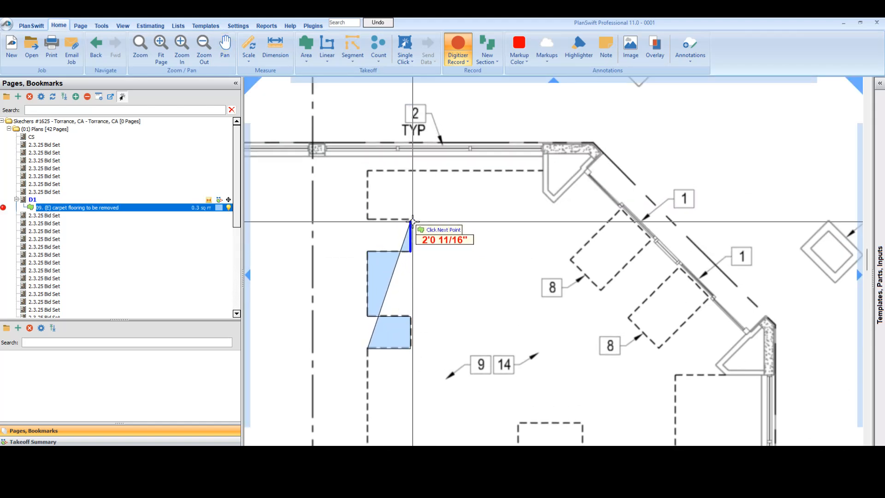
pyautogui.click(411, 218)
pyautogui.click(367, 219)
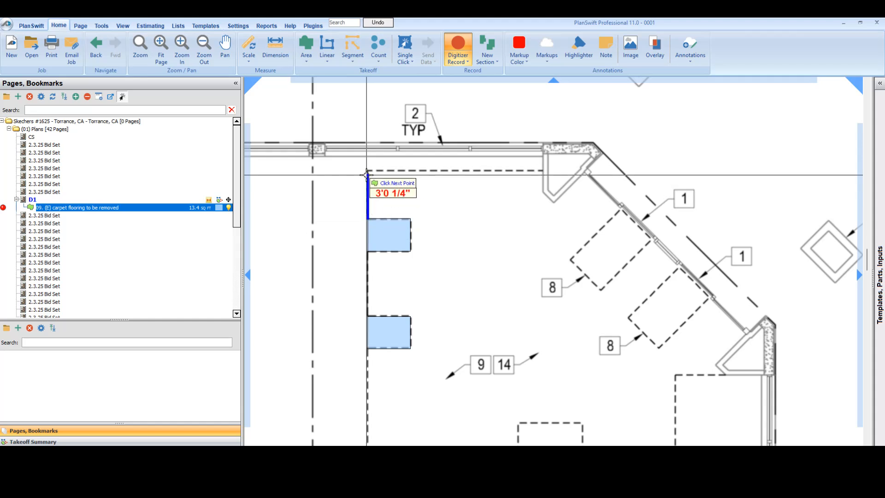
pyautogui.click(368, 170)
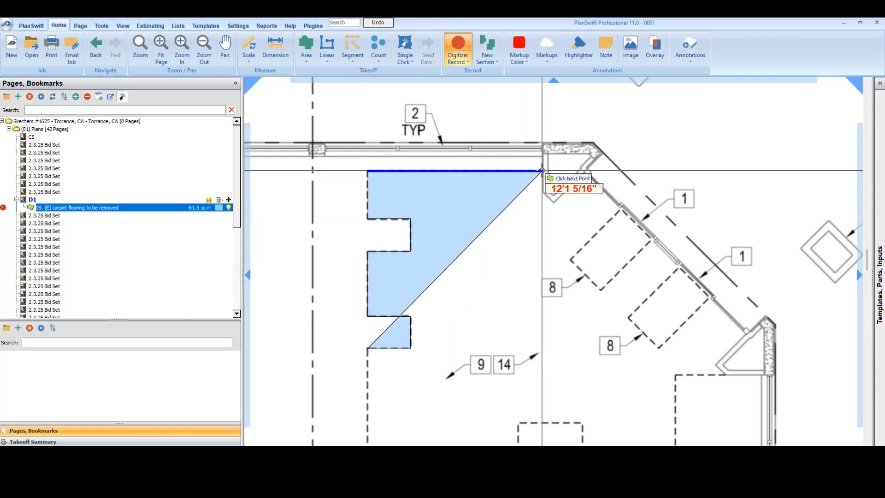
# Step: Continue the carpet outline along the north edge, around the corner column and down the diagonal storefront to the second column
pyautogui.click(541, 171)
pyautogui.click(542, 190)
pyautogui.click(552, 203)
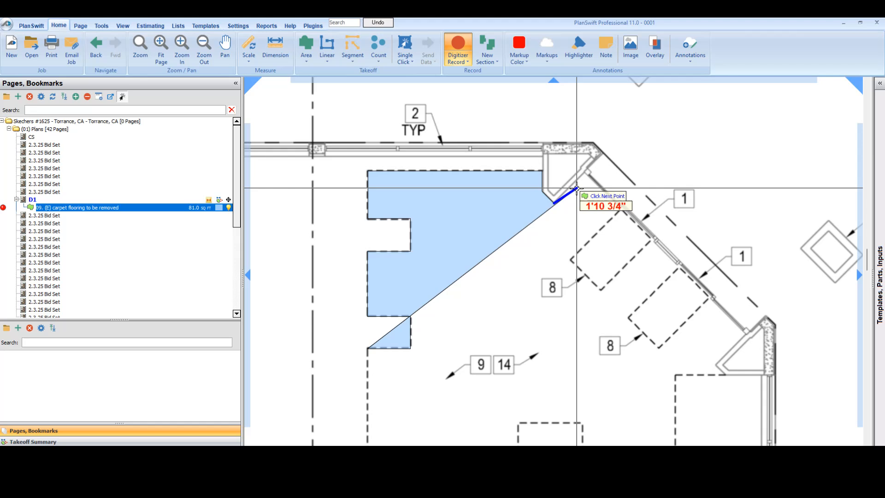
pyautogui.click(584, 173)
pyautogui.moveTo(654, 296); pyautogui.dragTo(482, 186)
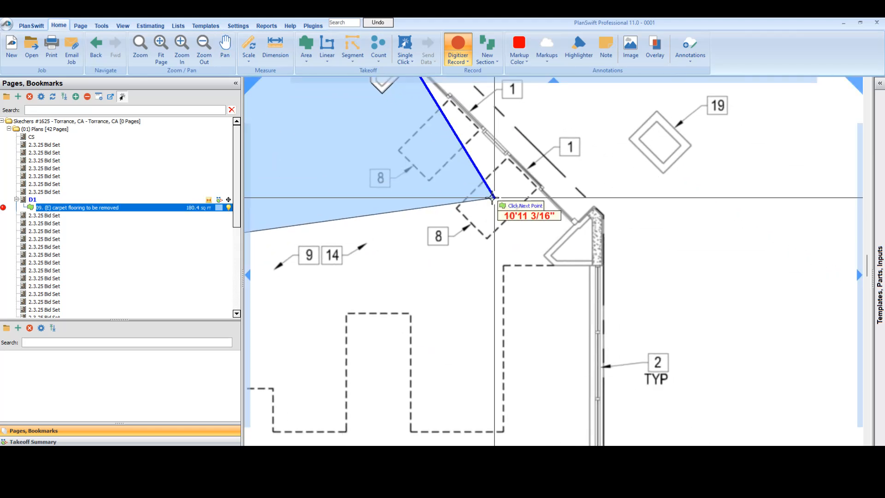
pyautogui.click(574, 225)
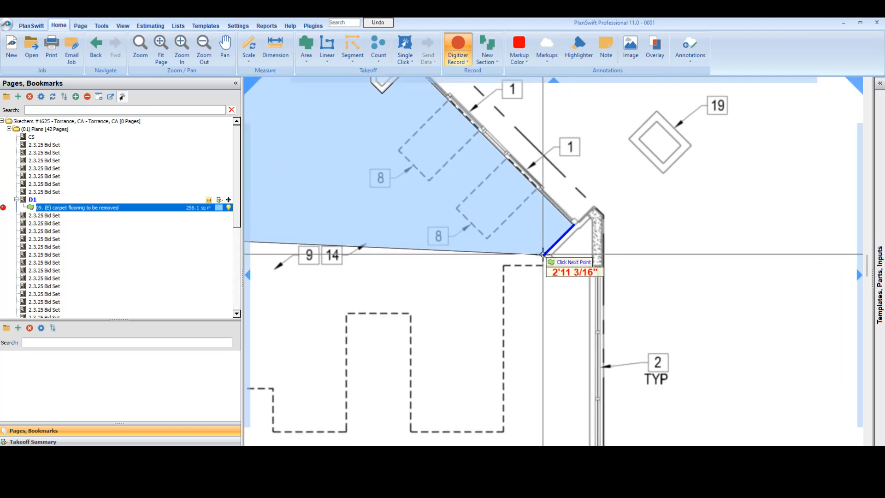
pyautogui.click(553, 265)
pyautogui.click(589, 268)
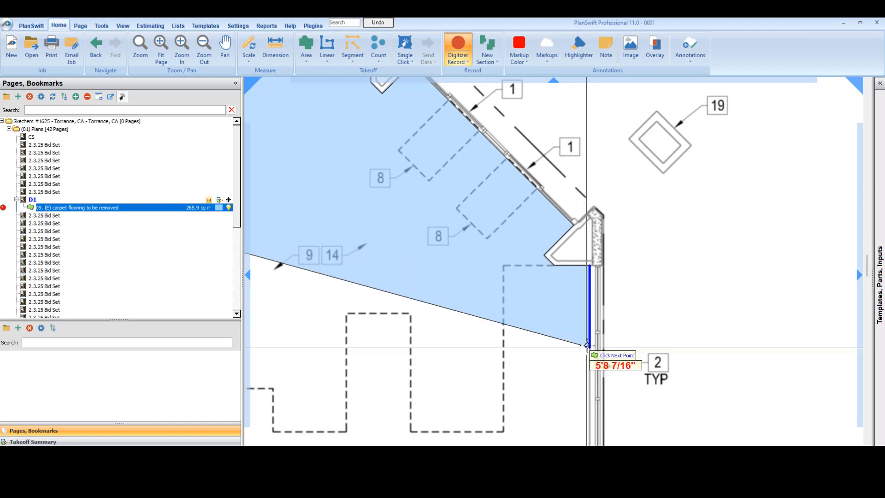
pyautogui.moveTo(588, 357); pyautogui.dragTo(598, 157)
pyautogui.moveTo(573, 335); pyautogui.dragTo(634, 364)
pyautogui.moveTo(616, 194); pyautogui.dragTo(618, 295)
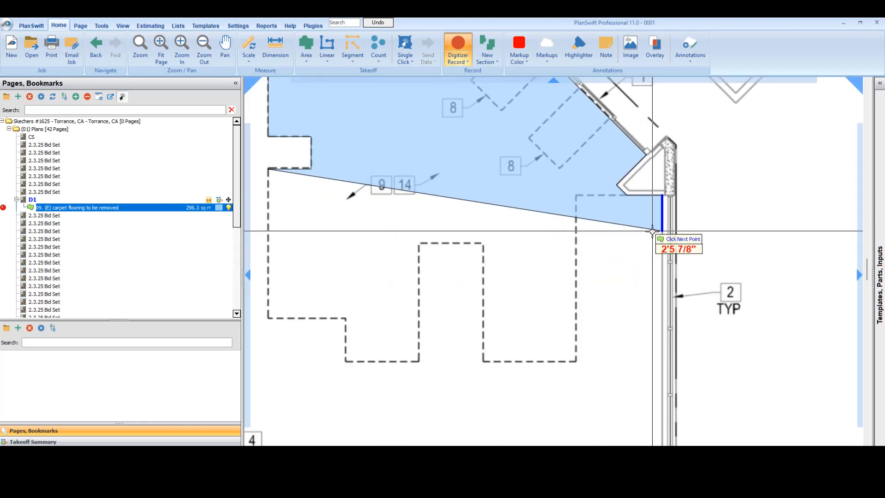
pyautogui.hotkey('ctrl', 'z')
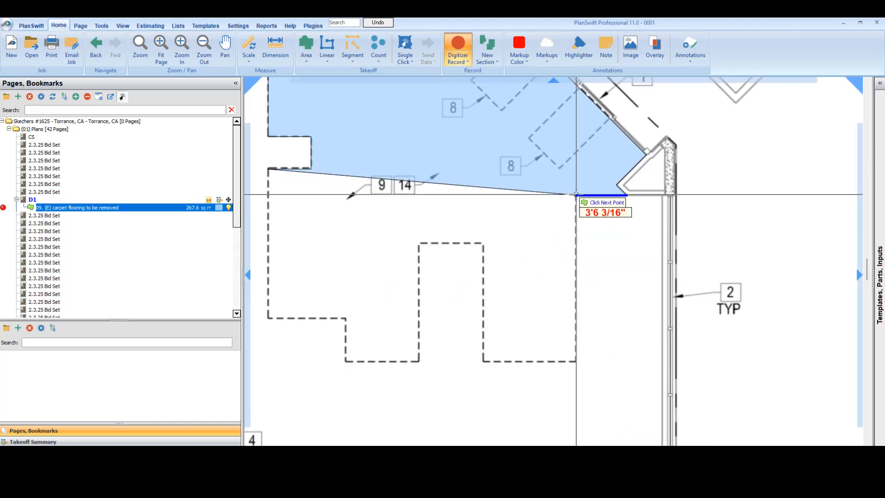
# Step: Complete the carpet area along the dashed east and south edges, around the rectangular recess to the southwest corner, and end recording
pyautogui.click(576, 194)
pyautogui.click(575, 361)
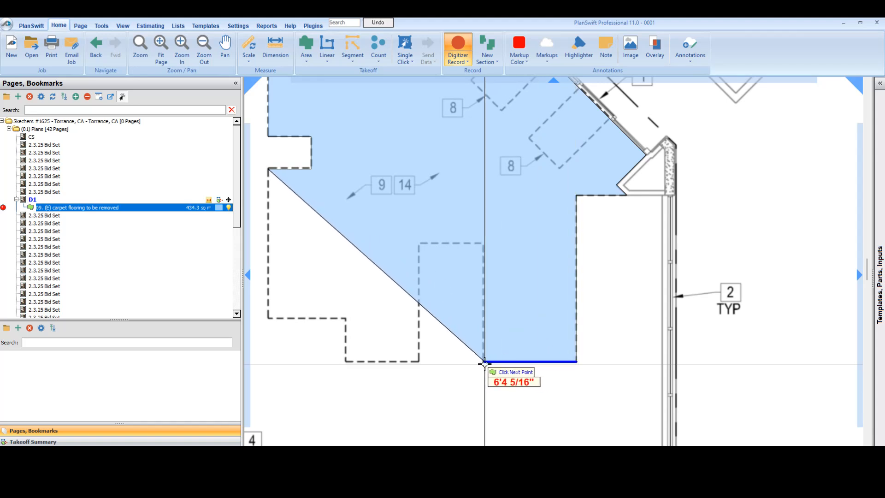
pyautogui.click(484, 362)
pyautogui.click(485, 243)
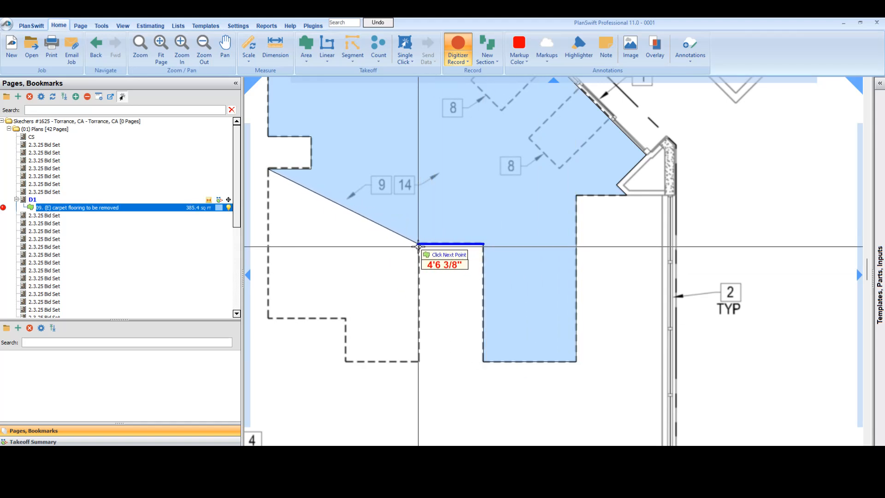
pyautogui.click(419, 243)
pyautogui.click(419, 361)
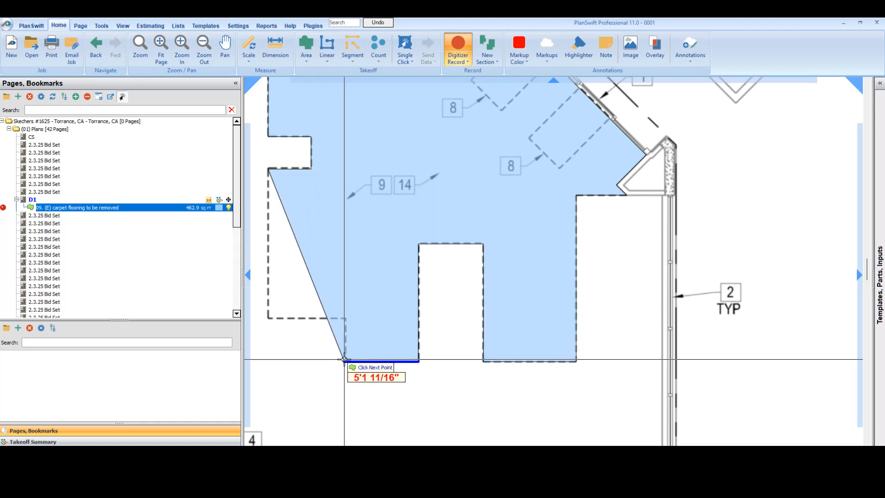
pyautogui.click(345, 361)
pyautogui.click(347, 318)
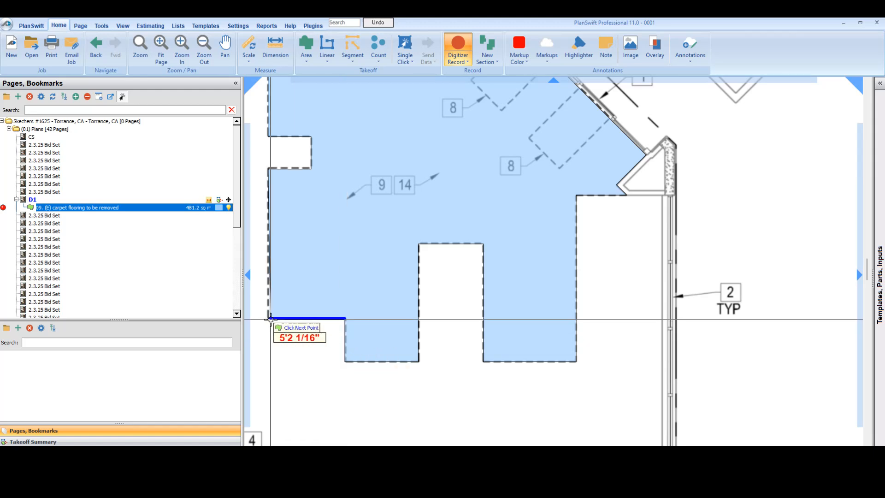
pyautogui.click(268, 319)
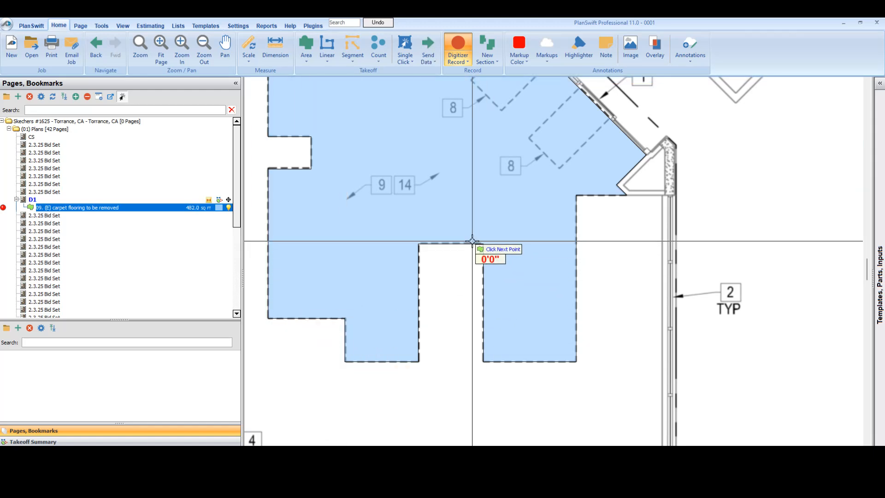
pyautogui.scroll(-2, 471, 242)
pyautogui.press('Escape')
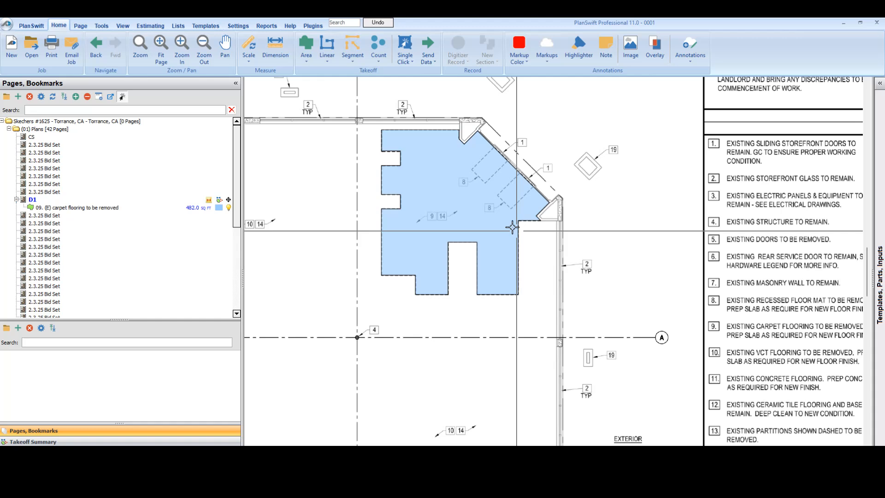
# Step: Set the fill transparency of the carpet flooring area to 196 in its advanced properties
pyautogui.moveTo(327, 244); pyautogui.dragTo(409, 261)
pyautogui.click(502, 236)
pyautogui.click(541, 221)
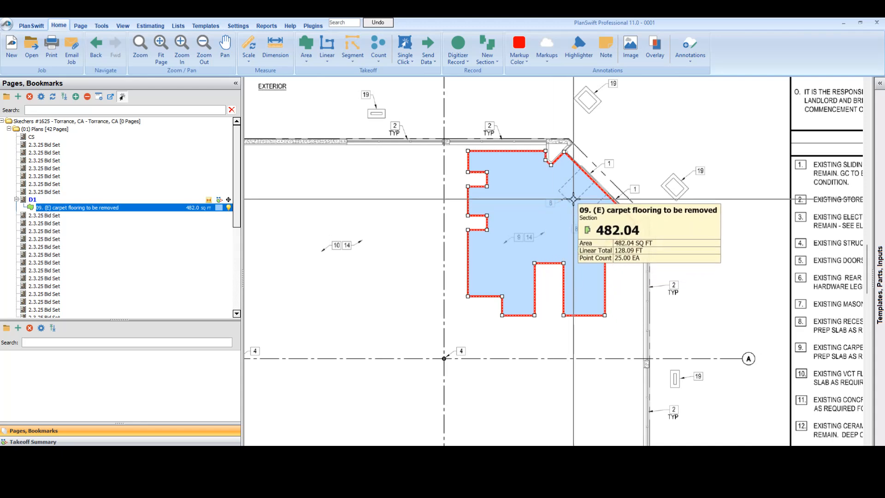
pyautogui.moveTo(676, 244); pyautogui.dragTo(635, 253)
pyautogui.click(503, 226)
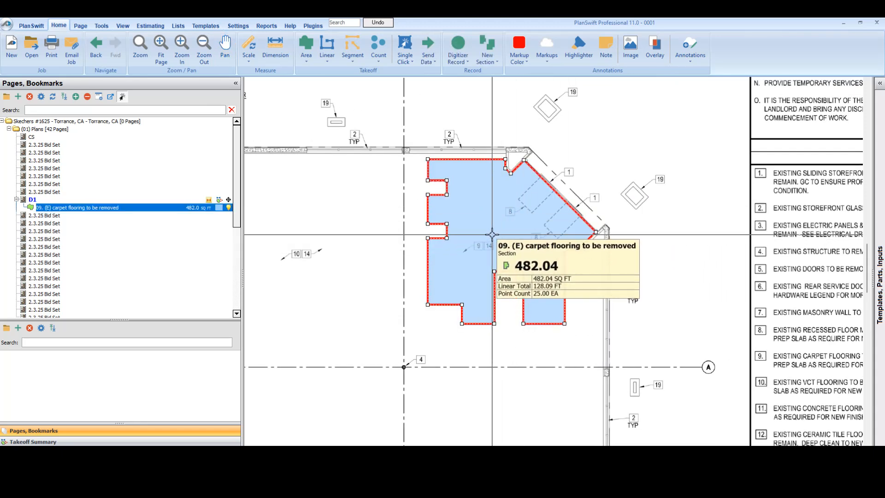
pyautogui.rightClick(492, 234)
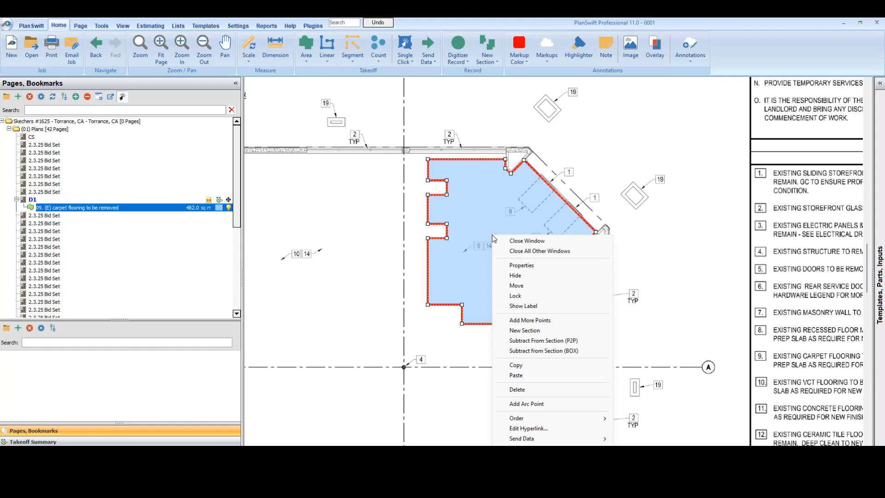
pyautogui.click(513, 267)
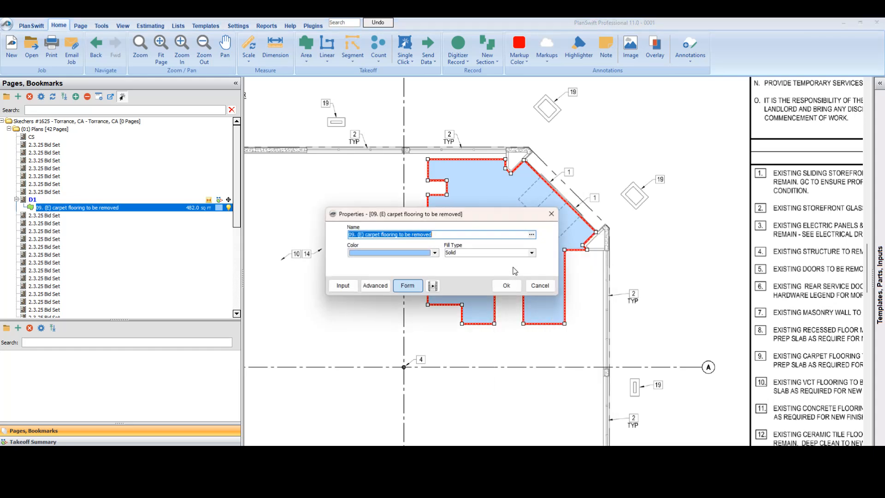
pyautogui.click(374, 286)
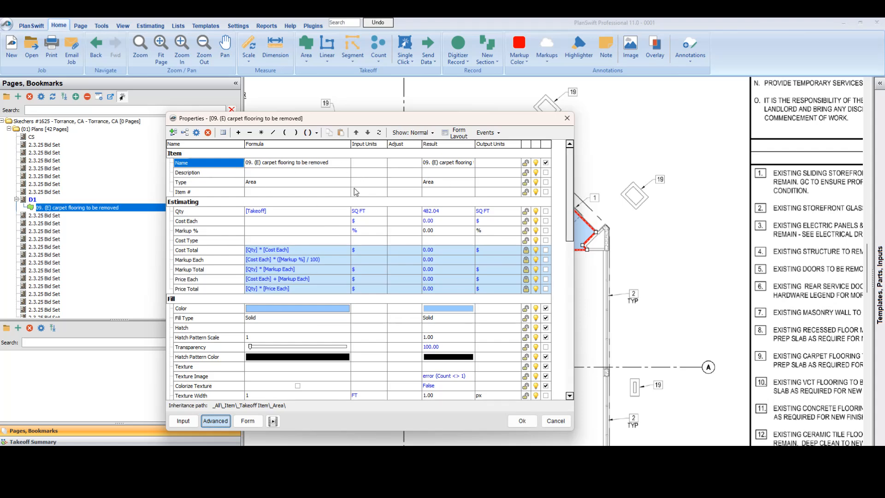
pyautogui.scroll(-9, 360, 289)
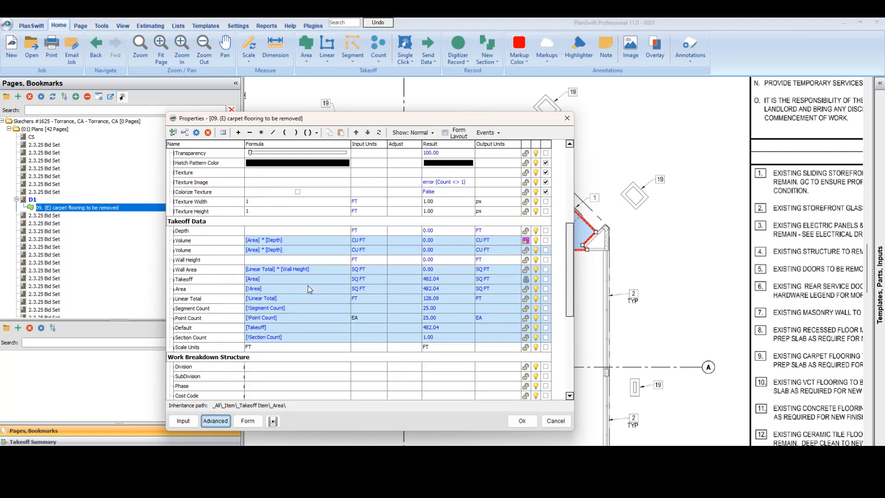
pyautogui.scroll(-4, 346, 291)
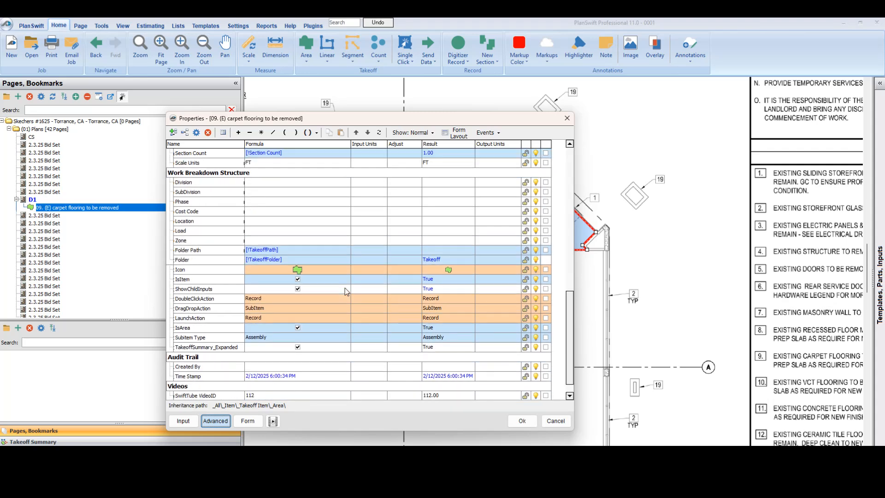
pyautogui.scroll(4, 307, 233)
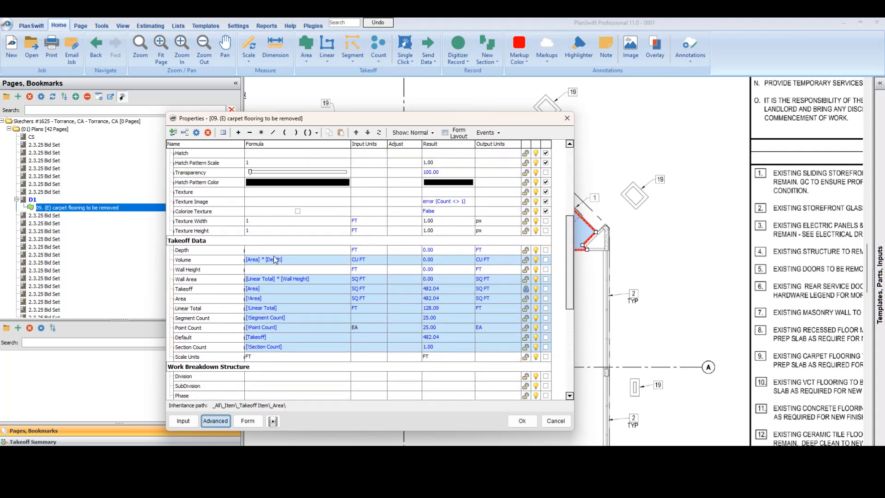
pyautogui.scroll(6, 306, 258)
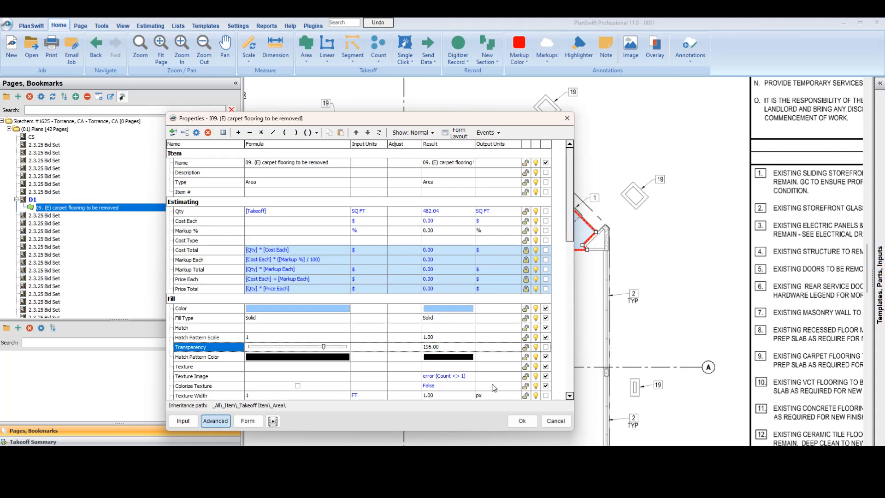
pyautogui.click(522, 421)
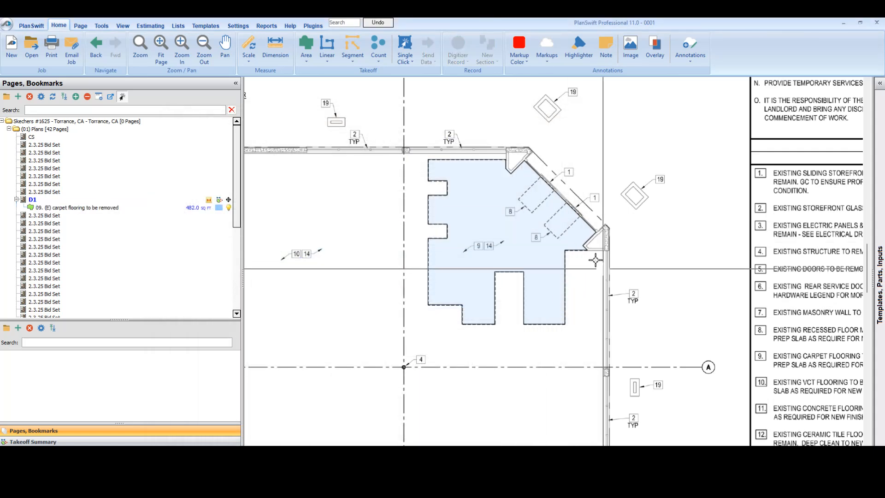
# Step: Examine the dashed partitions across the demolition plan and read keyed notes 10 to 19, including note 13 on partition removal
pyautogui.moveTo(622, 290); pyautogui.dragTo(604, 273)
pyautogui.scroll(1, 523, 224)
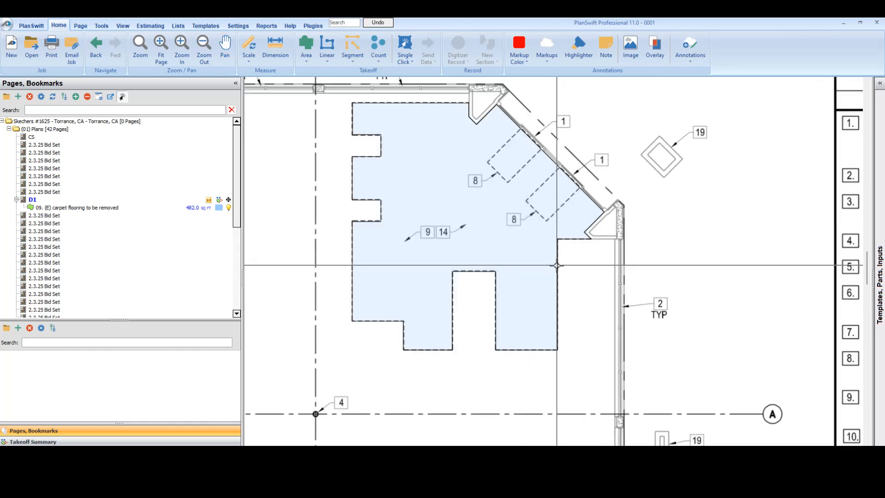
pyautogui.scroll(-1, 557, 264)
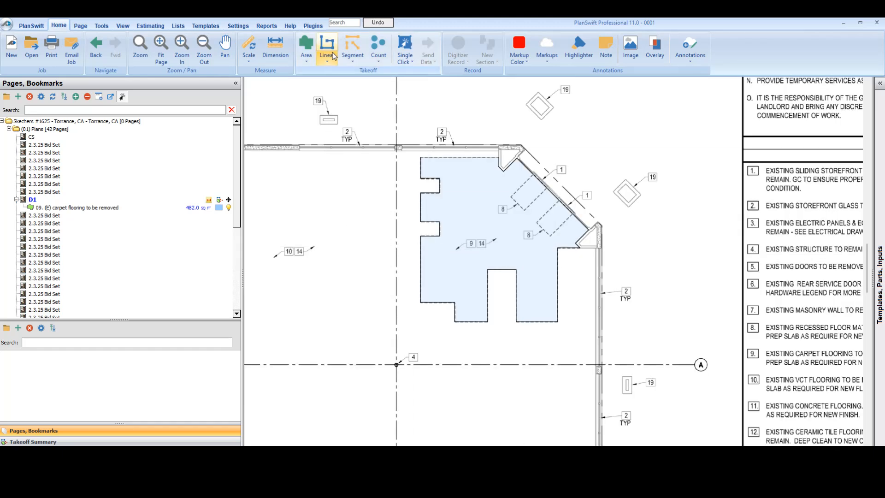
pyautogui.scroll(-4, 375, 198)
pyautogui.scroll(5, 405, 184)
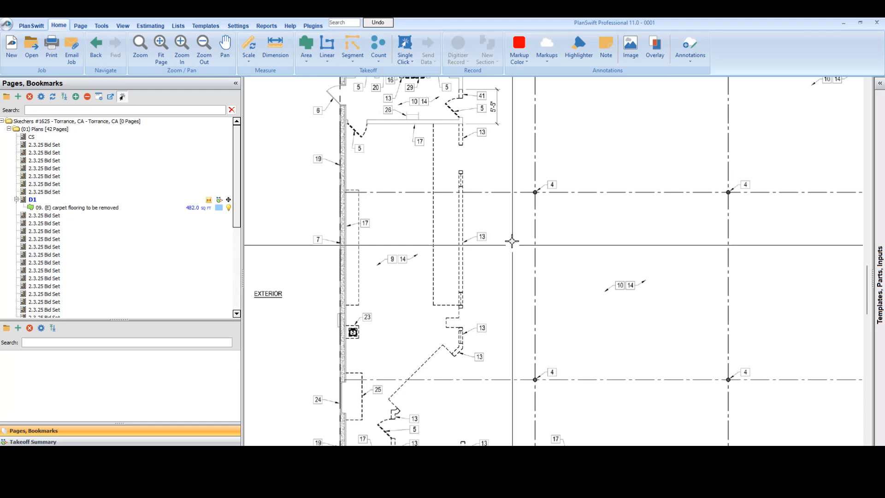
pyautogui.moveTo(512, 245); pyautogui.dragTo(456, 280)
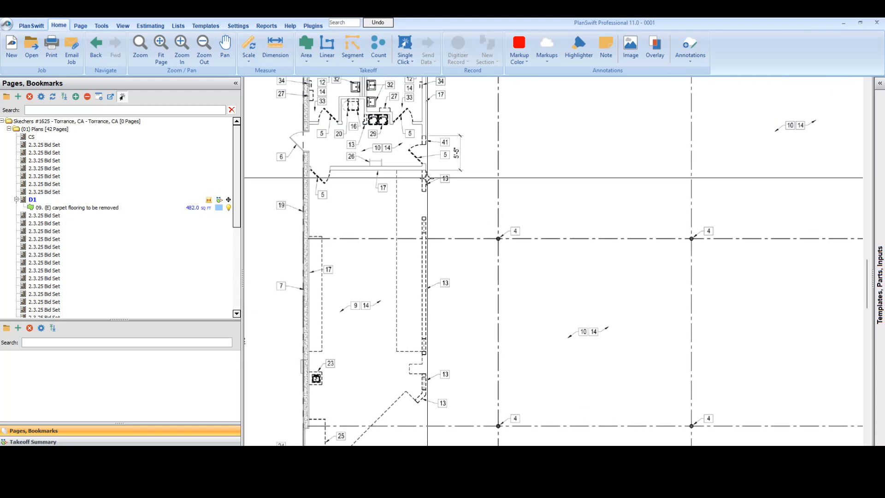
pyautogui.scroll(-3, 574, 244)
pyautogui.moveTo(779, 281); pyautogui.dragTo(555, 289)
pyautogui.scroll(3, 555, 289)
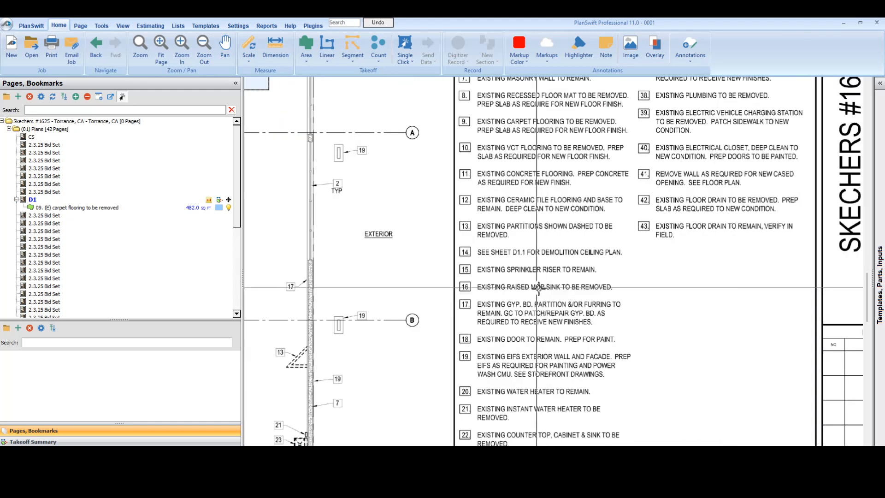
pyautogui.scroll(1, 525, 245)
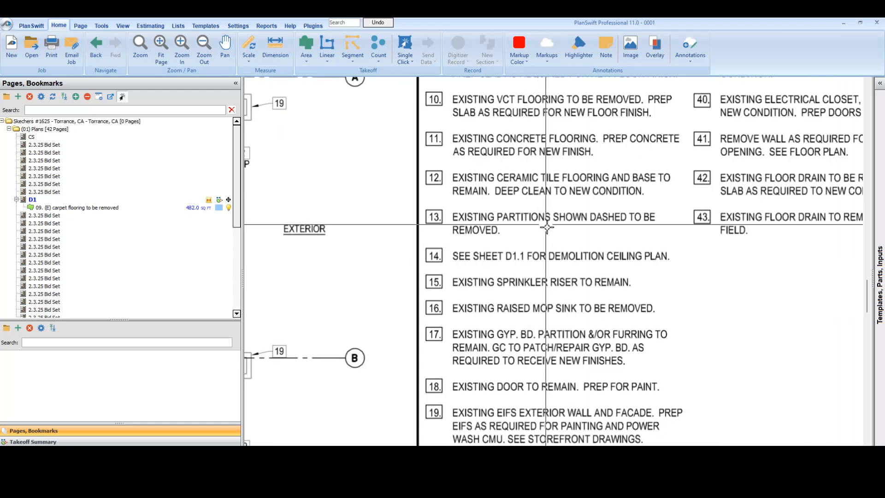
# Step: Create a red linear takeoff named "13. (E) partitions wall to be removed", checking its advanced fill and takeoff properties before accepting
pyautogui.click(328, 46)
pyautogui.moveTo(450, 213); pyautogui.dragTo(415, 254)
pyautogui.write('13.')
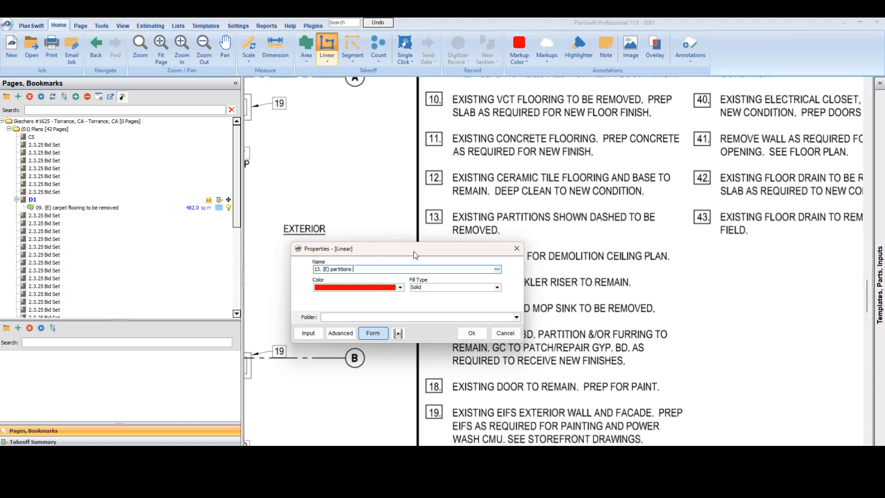
pyautogui.write('(E) partitions wall to be removed')
pyautogui.click(344, 333)
pyautogui.scroll(-3, 371, 297)
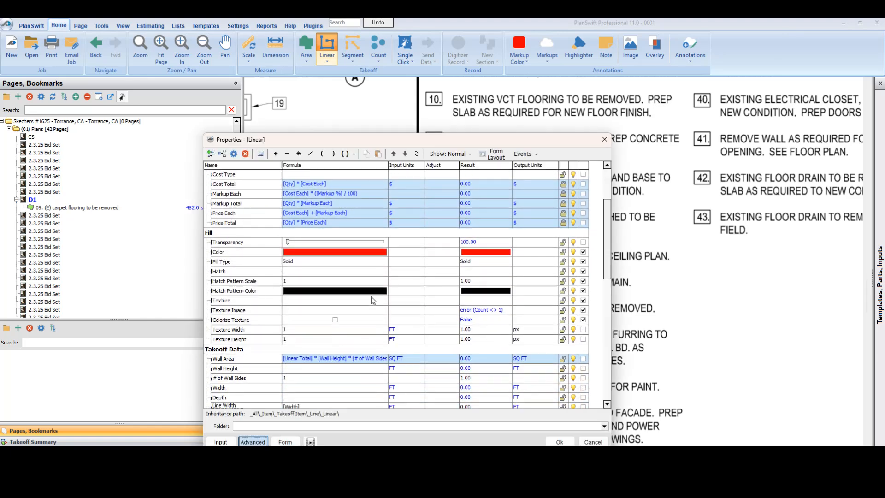
pyautogui.scroll(-1, 341, 313)
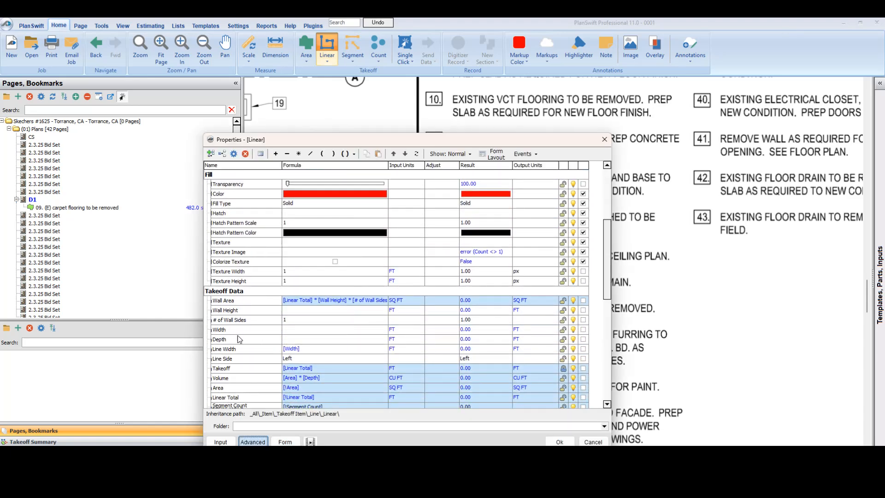
pyautogui.click(558, 441)
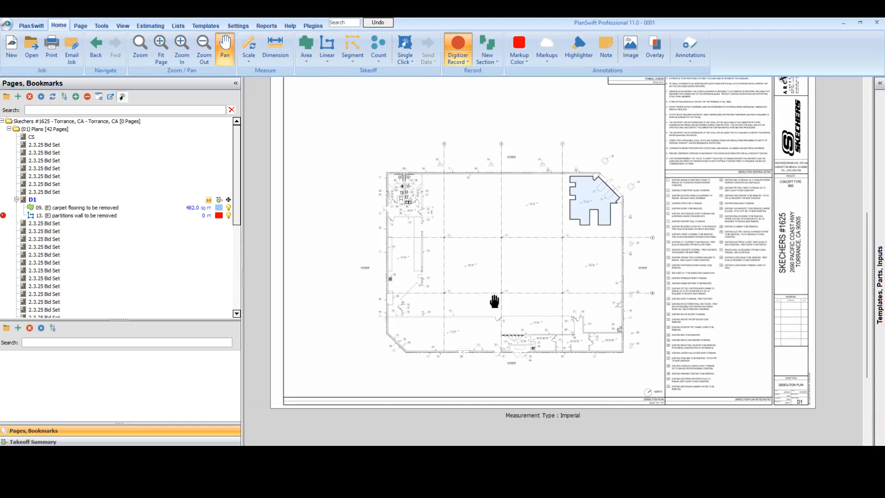
# Step: Trace the short dashed note 13 partition directly below the restroom block's corner, about 3.2 ft long
pyautogui.scroll(2, 461, 282)
pyautogui.scroll(5, 461, 282)
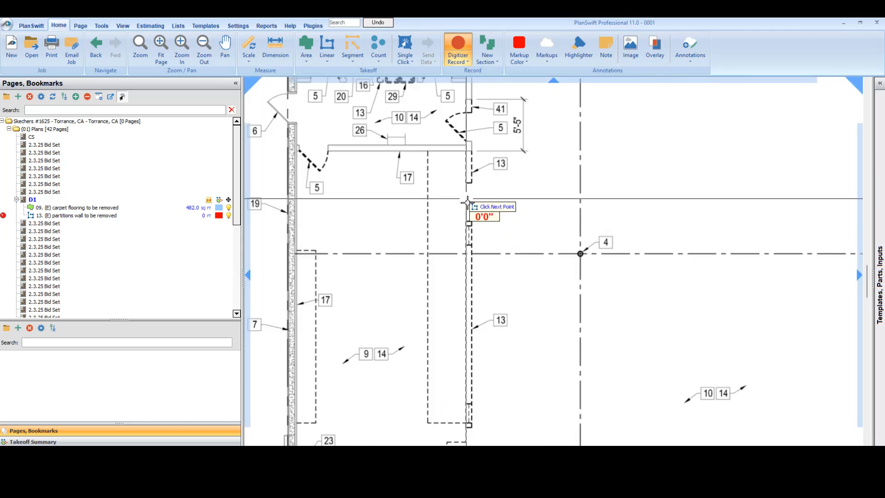
pyautogui.scroll(2, 468, 150)
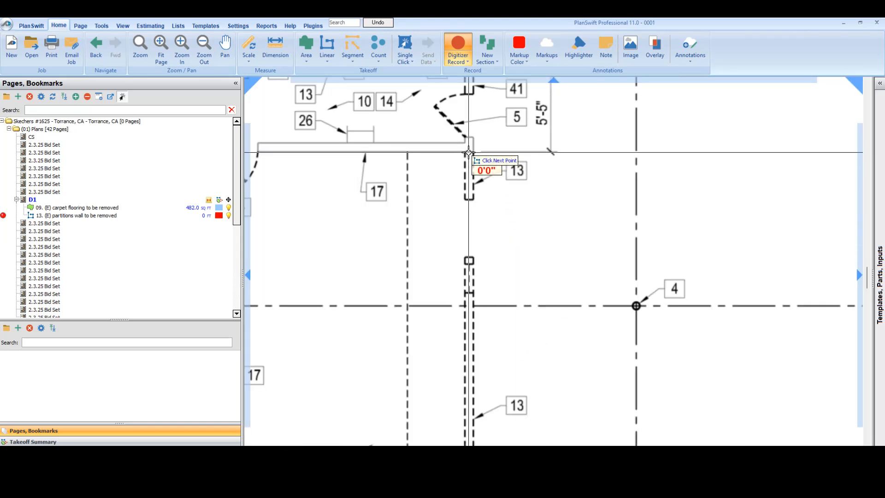
pyautogui.doubleClick(468, 198)
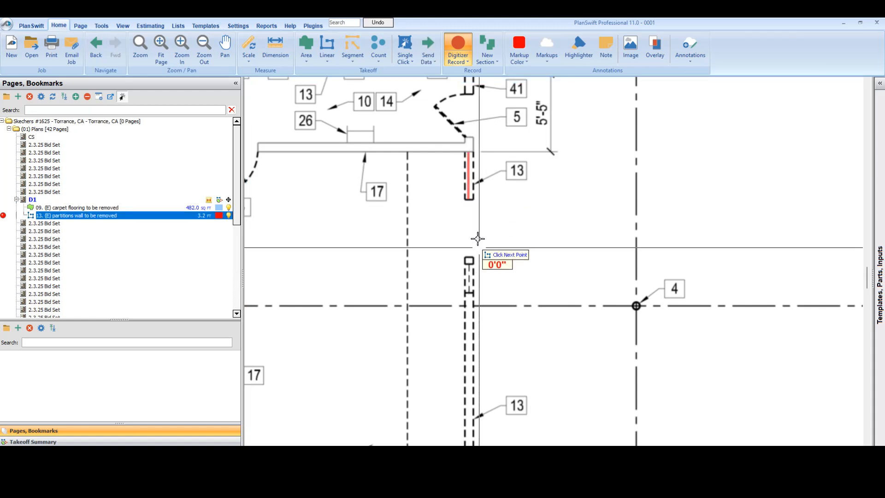
# Step: Trace the long vertical note 13 partition across the grid line as a separate section about 16'6" long
pyautogui.click(469, 293)
pyautogui.scroll(-3, 479, 364)
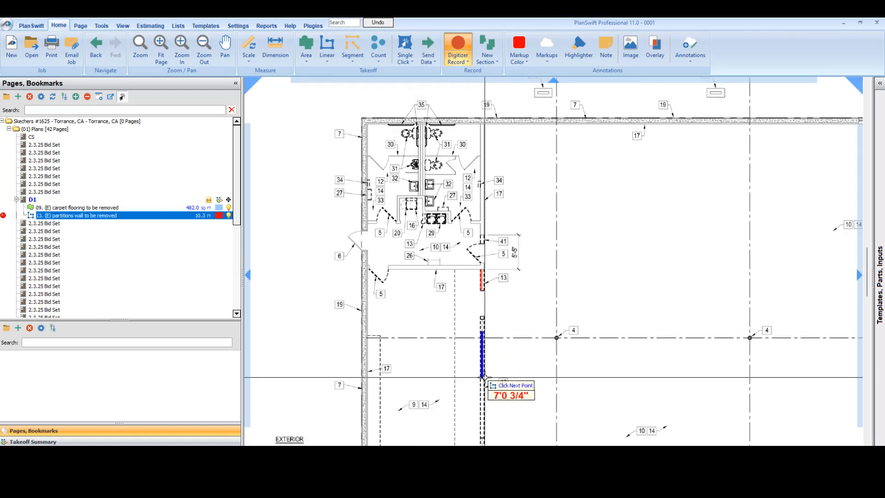
pyautogui.moveTo(485, 368); pyautogui.dragTo(490, 221)
pyautogui.scroll(3, 484, 305)
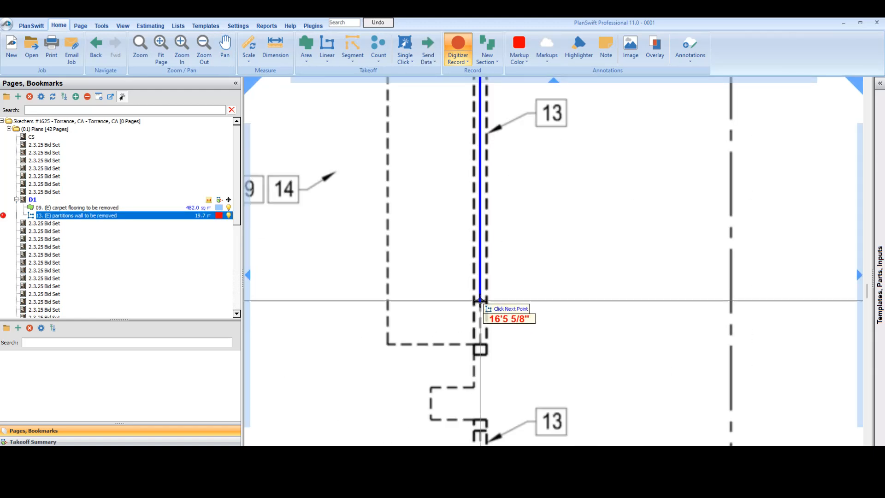
pyautogui.doubleClick(480, 300)
# Step: Trace the bent note 13 partition below the long wall, from its diagonal end up to its top, about 4.8 ft in all
pyautogui.scroll(-3, 519, 296)
pyautogui.moveTo(545, 359); pyautogui.dragTo(553, 332)
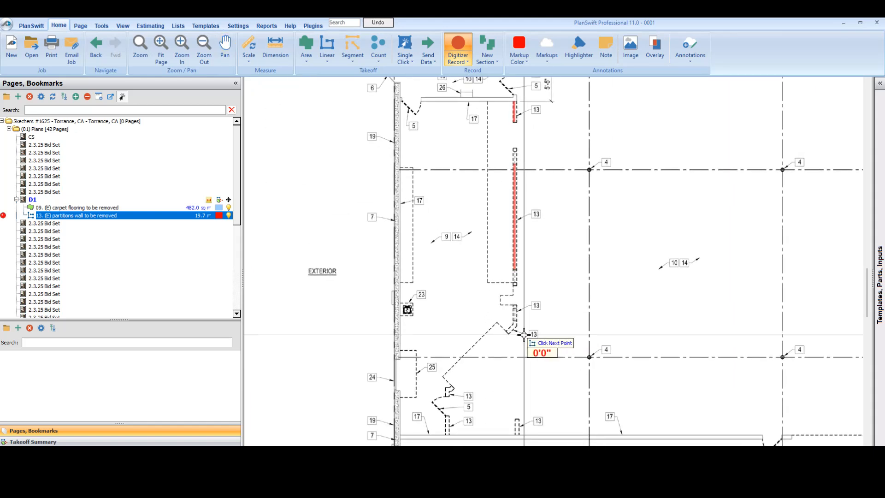
pyautogui.scroll(3, 524, 333)
pyautogui.click(468, 326)
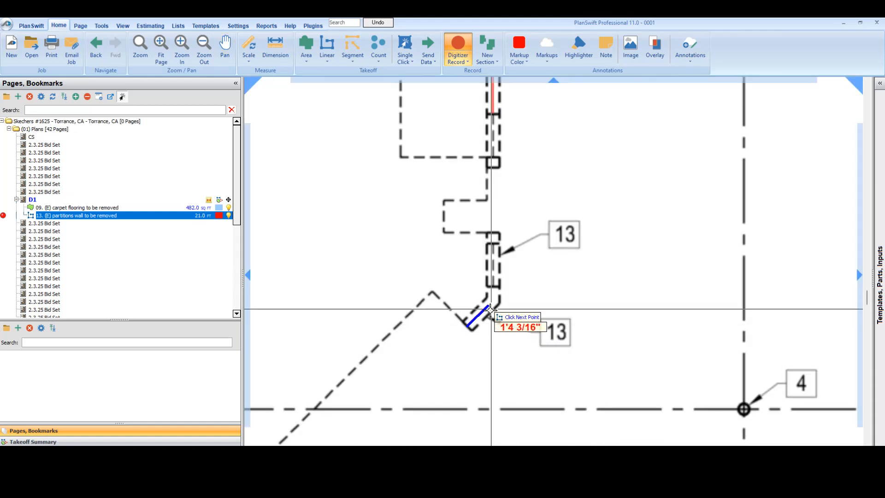
pyautogui.click(492, 302)
pyautogui.doubleClick(492, 231)
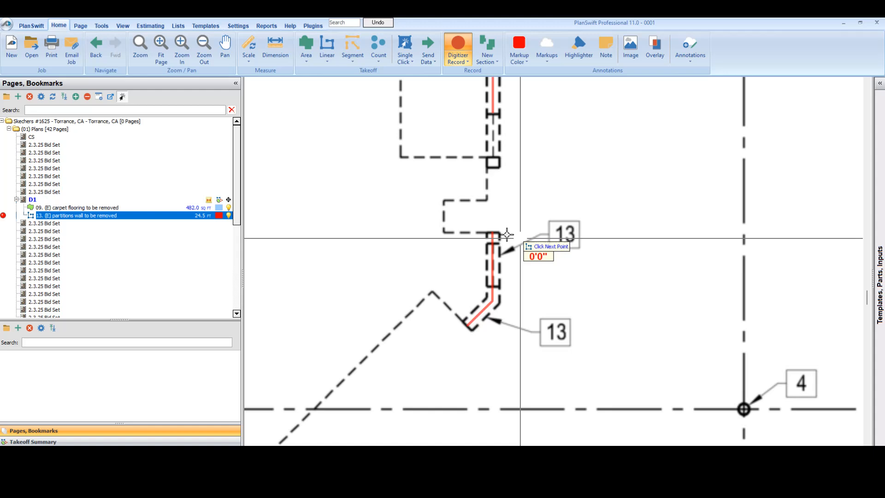
# Step: Trace the two note 13 partition pieces on either side of the note 5 door, including the small diagonal return
pyautogui.scroll(-3, 503, 231)
pyautogui.scroll(3, 485, 329)
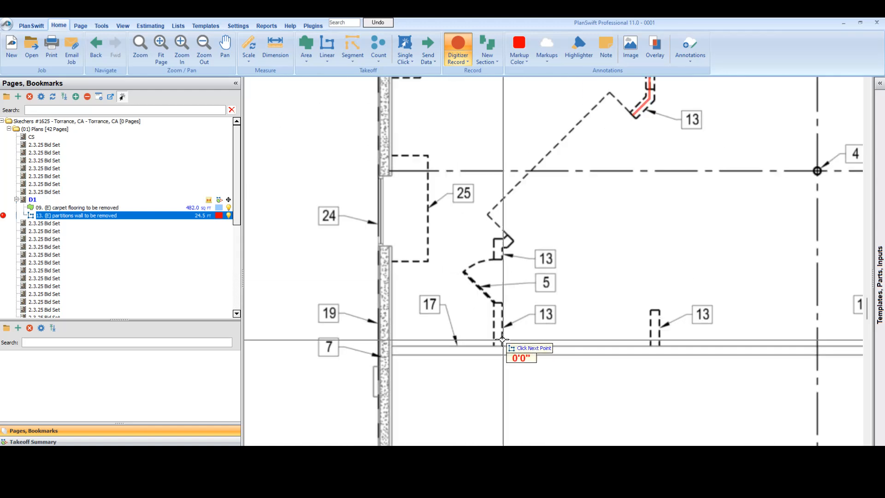
pyautogui.click(497, 345)
pyautogui.doubleClick(497, 303)
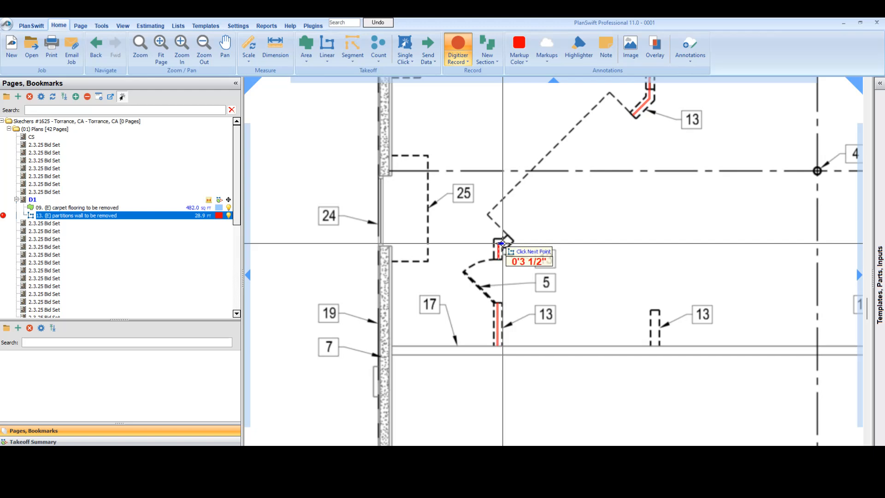
pyautogui.click(502, 240)
# Step: Trace the isolated note 13 stub partition from the note 17 wall to its dashed end cap, about 2.5 ft long
pyautogui.scroll(-3, 644, 234)
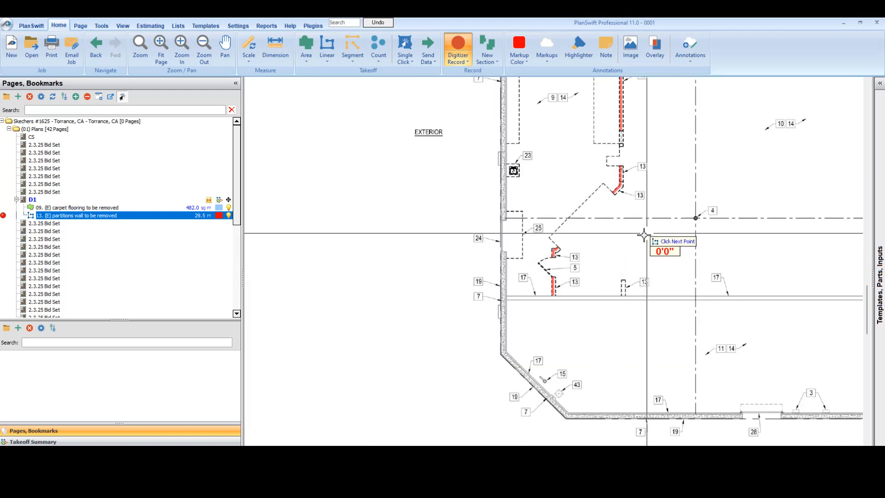
pyautogui.moveTo(644, 234); pyautogui.dragTo(481, 332)
pyautogui.moveTo(420, 304); pyautogui.dragTo(453, 281)
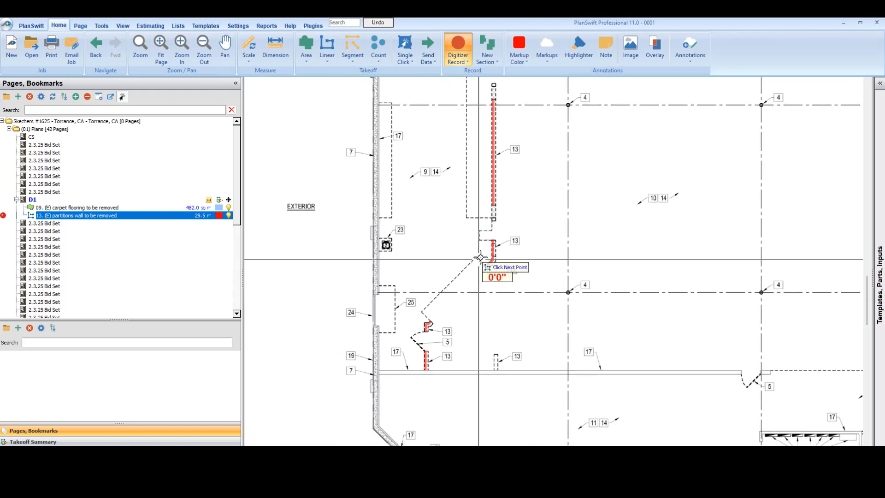
pyautogui.moveTo(498, 161); pyautogui.dragTo(461, 235)
pyautogui.scroll(2, 461, 331)
pyautogui.scroll(-1, 461, 357)
pyautogui.moveTo(512, 383); pyautogui.dragTo(426, 252)
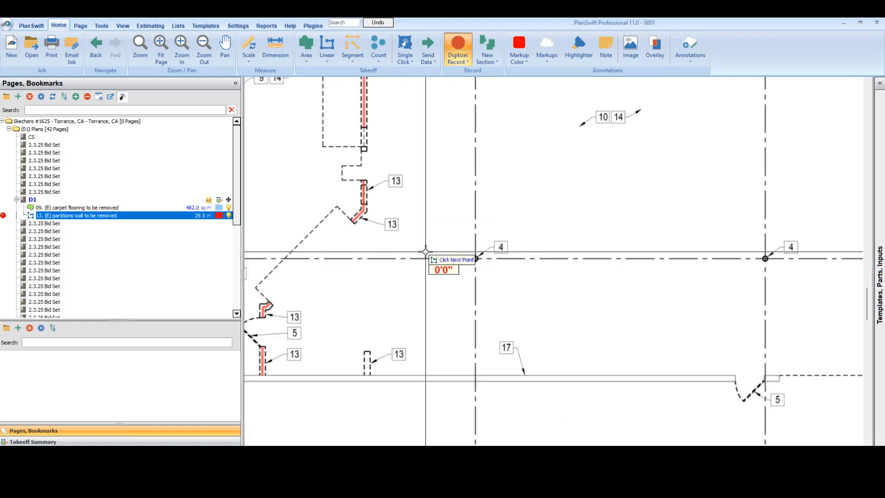
pyautogui.scroll(-2, 417, 299)
pyautogui.scroll(4, 458, 279)
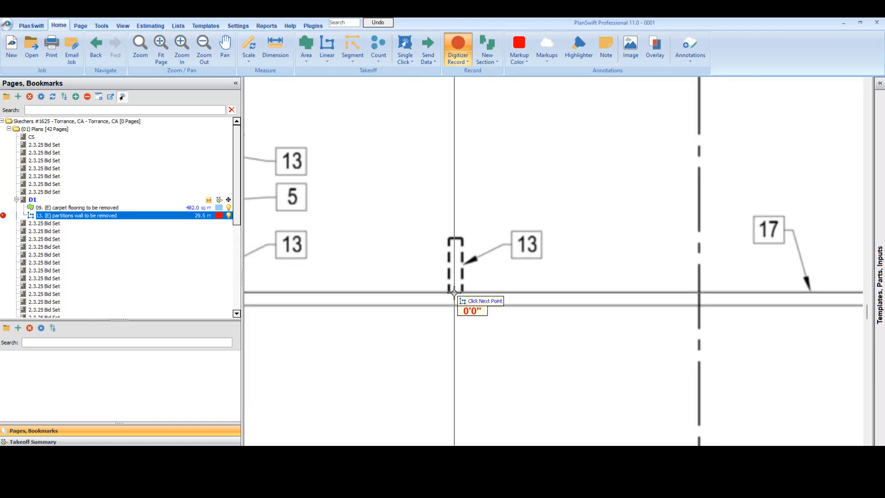
pyautogui.scroll(1, 457, 251)
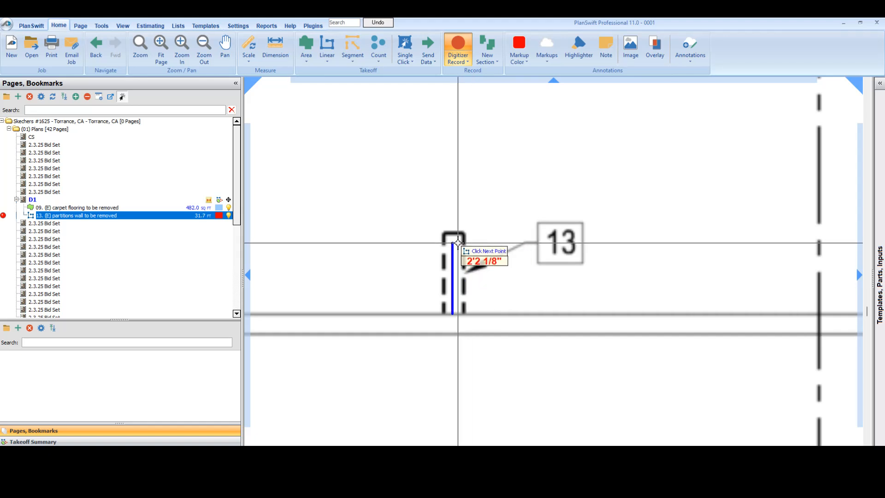
pyautogui.scroll(1, 459, 252)
pyautogui.scroll(2, 459, 252)
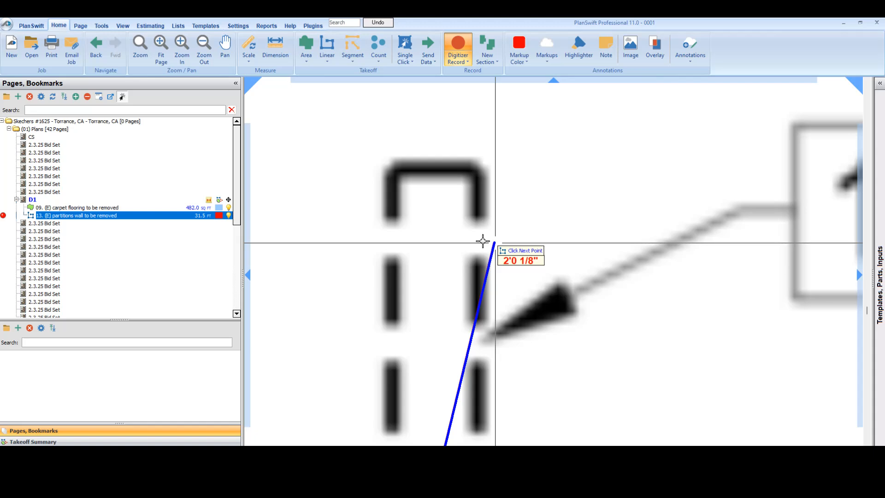
pyautogui.click(428, 166)
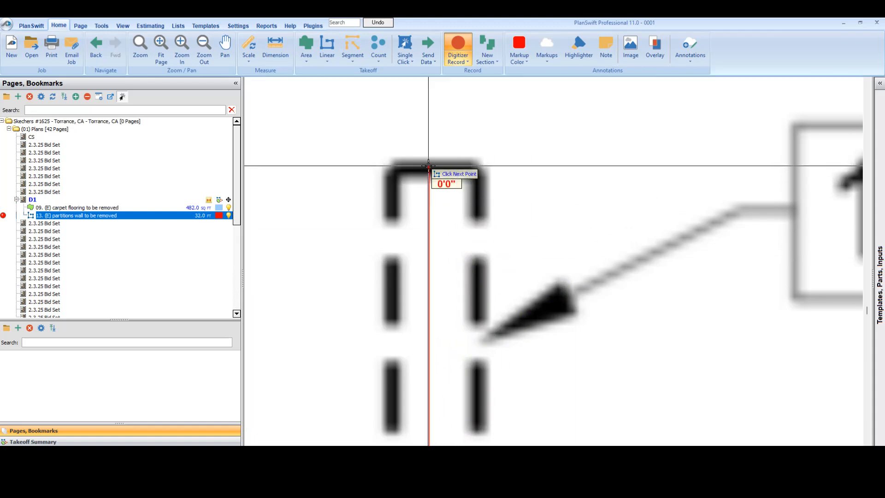
# Step: Trace the southeast room's note 13 partition from the exterior wall to the corner, up, and across to the door opening
pyautogui.scroll(-3, 427, 166)
pyautogui.scroll(-5, 444, 216)
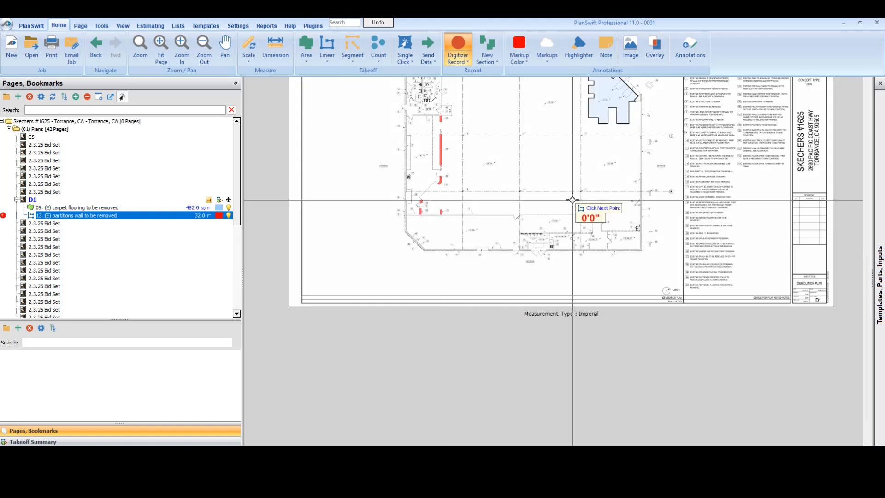
pyautogui.scroll(5, 659, 302)
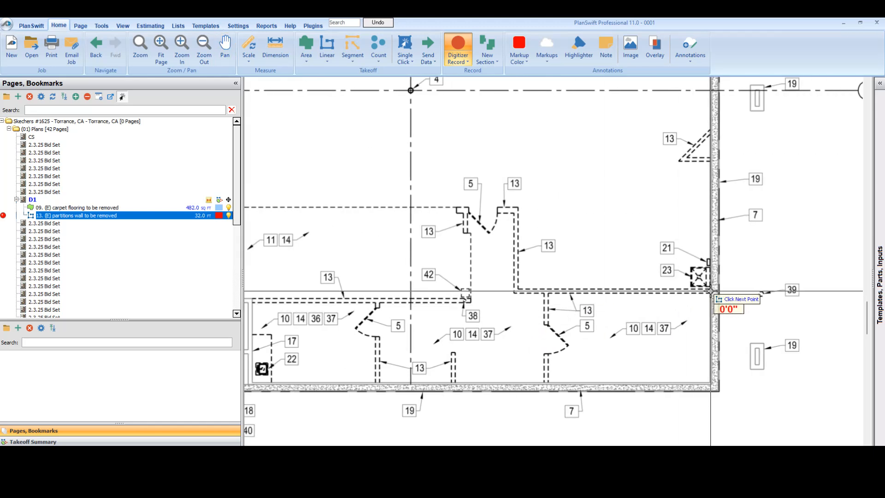
pyautogui.click(710, 291)
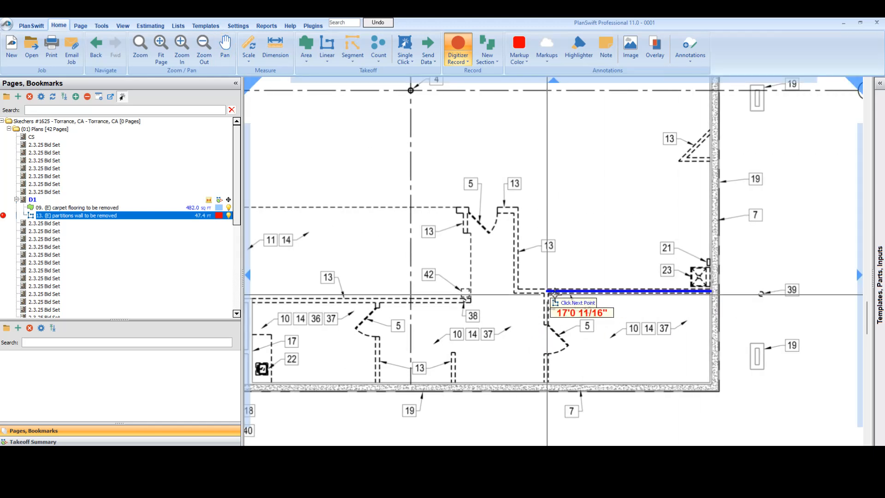
pyautogui.click(516, 209)
pyautogui.doubleClick(498, 209)
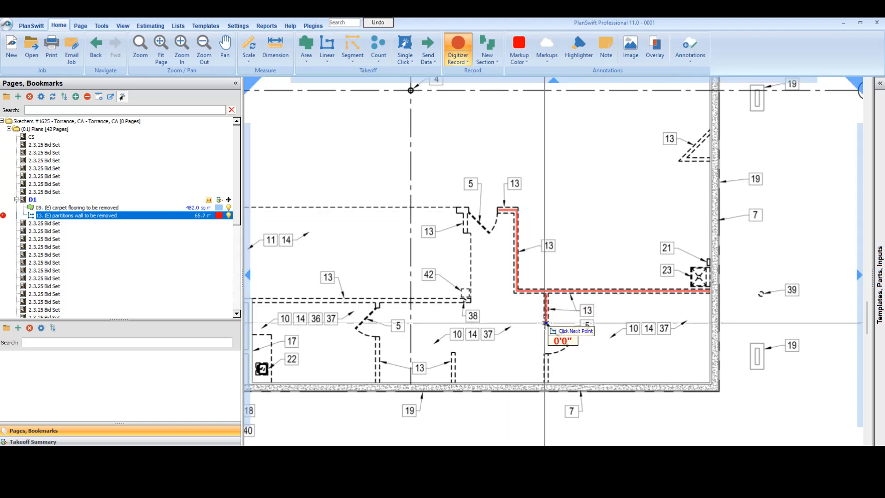
# Step: Trace the two partition pieces flanking the note 5 door below the southeast room's wall, and end the recording
pyautogui.click(549, 349)
pyautogui.scroll(-3, 520, 298)
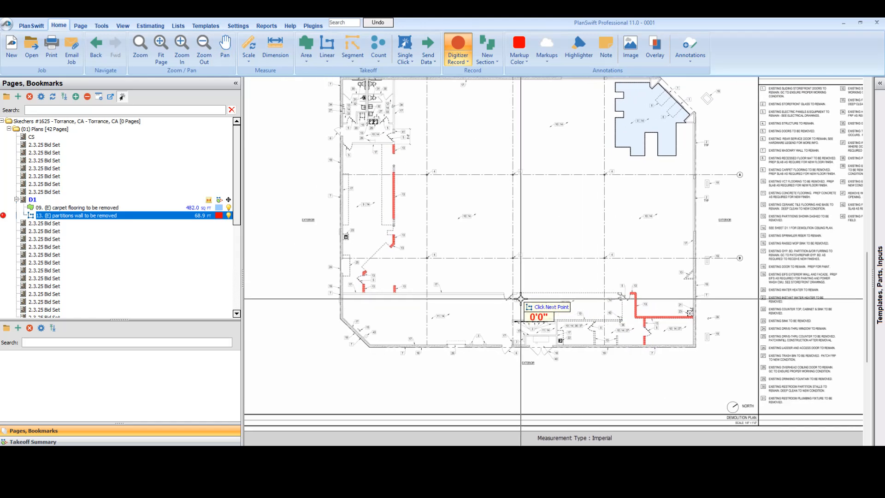
pyautogui.click(461, 51)
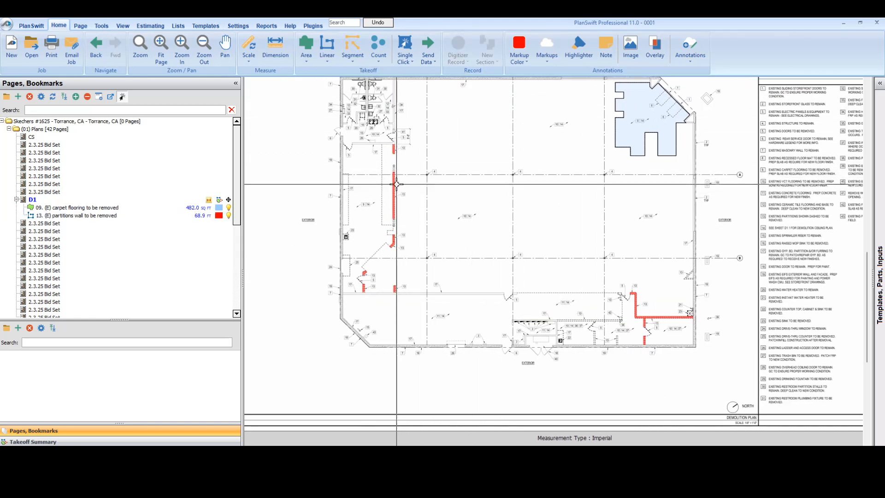
# Step: Compare the traced line with the dashed outline of the long vertical note 13 partition
pyautogui.scroll(4, 396, 184)
pyautogui.scroll(-2, 396, 184)
pyautogui.scroll(-2, 396, 184)
pyautogui.scroll(4, 397, 184)
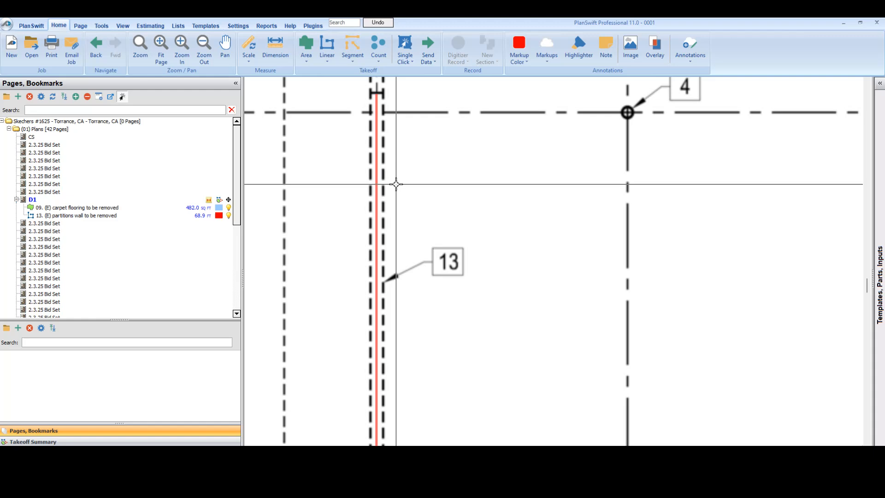
pyautogui.scroll(-5, 401, 184)
pyautogui.scroll(1, 411, 185)
pyautogui.scroll(3, 411, 185)
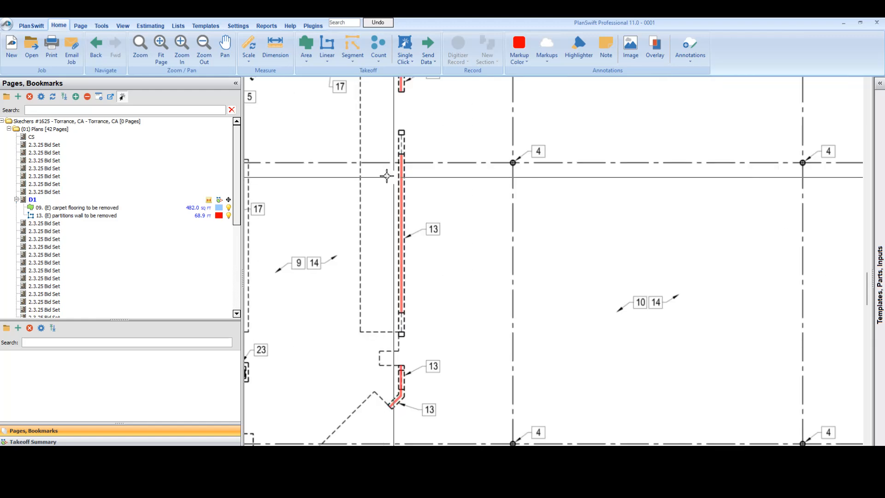
# Step: Set the width of the "13. (E) partitions wall to be removed" takeoff to .5 ft and center its line within the dashed outlines
pyautogui.scroll(-1, 426, 283)
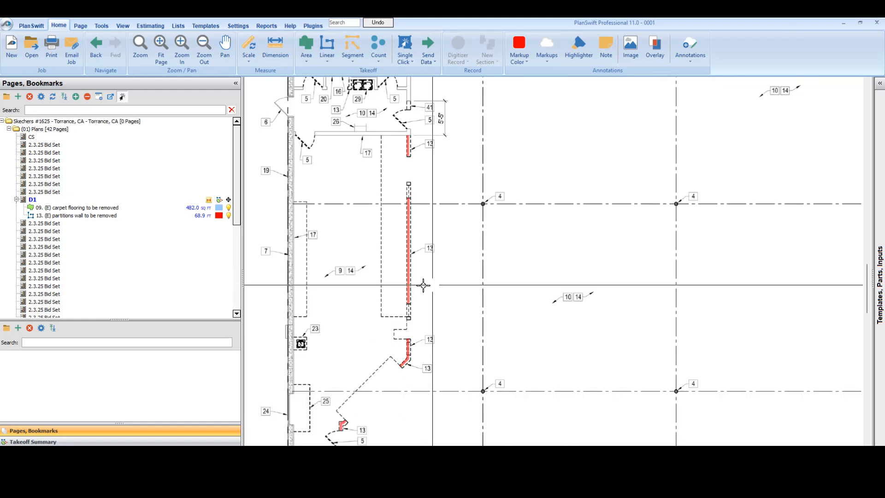
pyautogui.moveTo(599, 318); pyautogui.dragTo(507, 257)
pyautogui.scroll(-1, 507, 257)
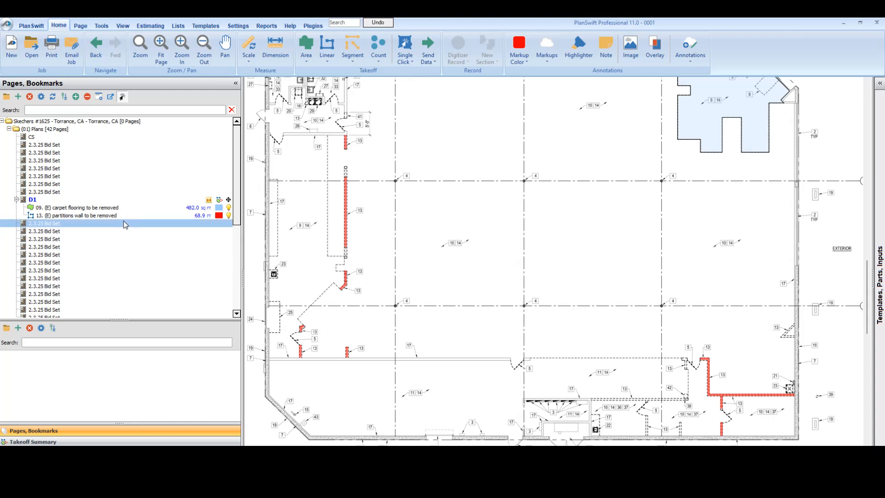
pyautogui.click(122, 217)
pyautogui.doubleClick(122, 217)
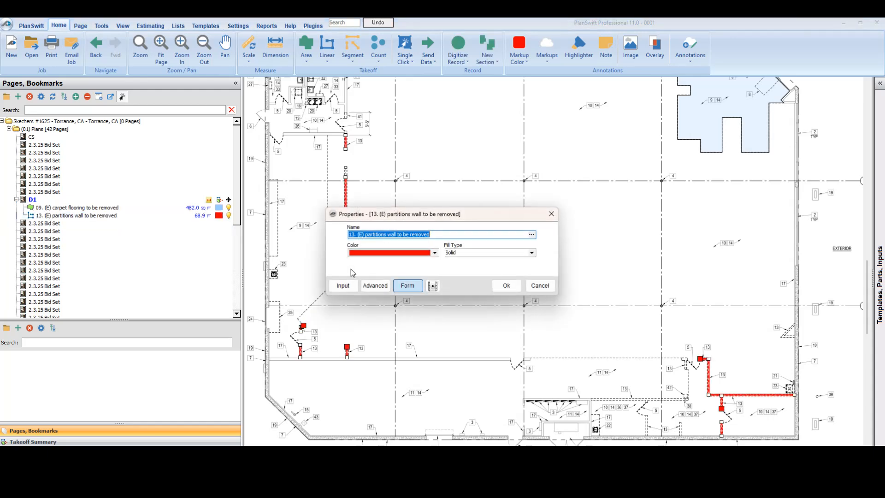
pyautogui.click(373, 286)
pyautogui.scroll(-5, 289, 333)
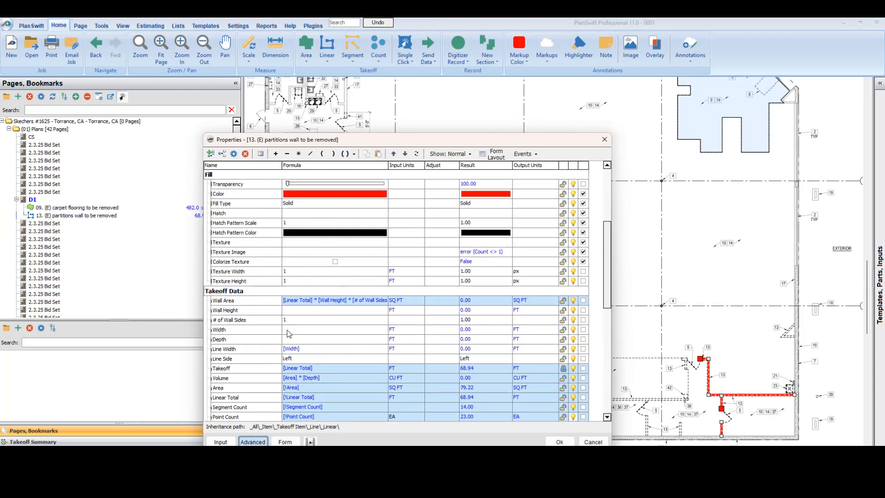
pyautogui.click(295, 329)
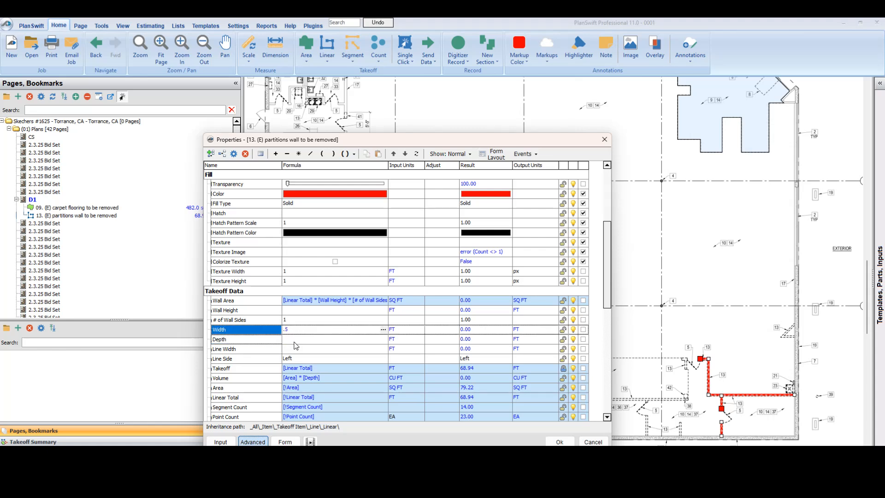
pyautogui.click(322, 362)
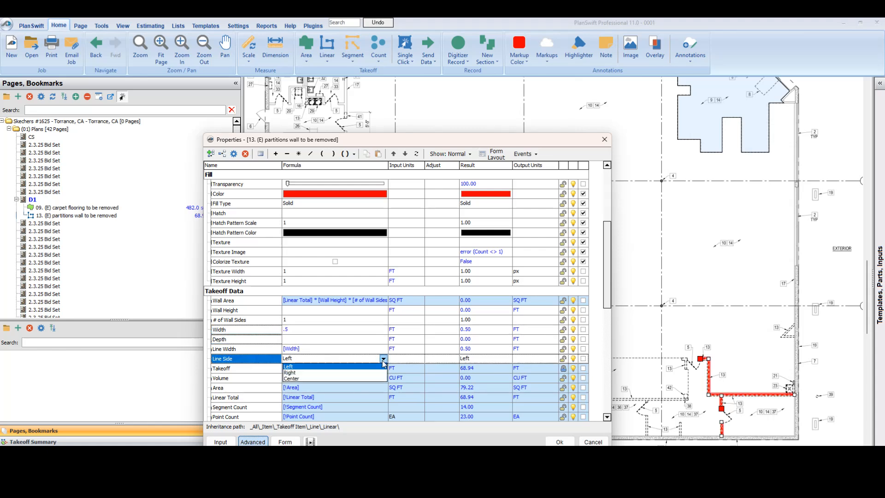
pyautogui.click(559, 442)
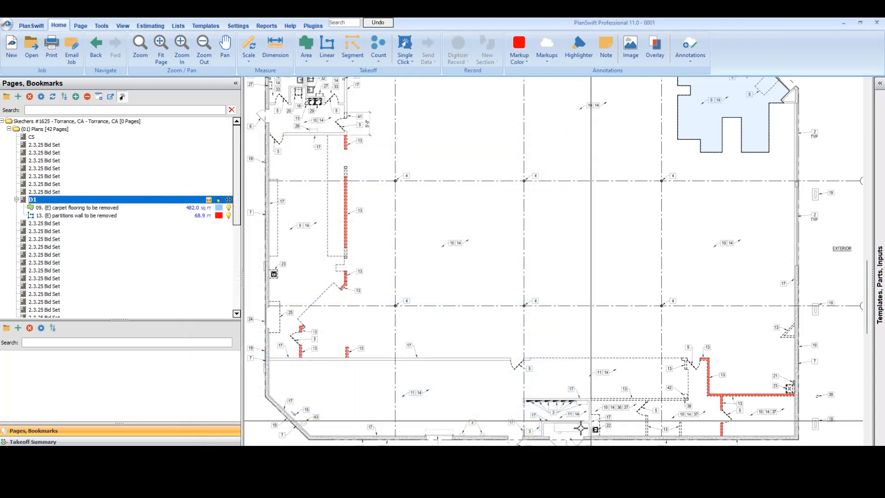
pyautogui.scroll(5, 346, 235)
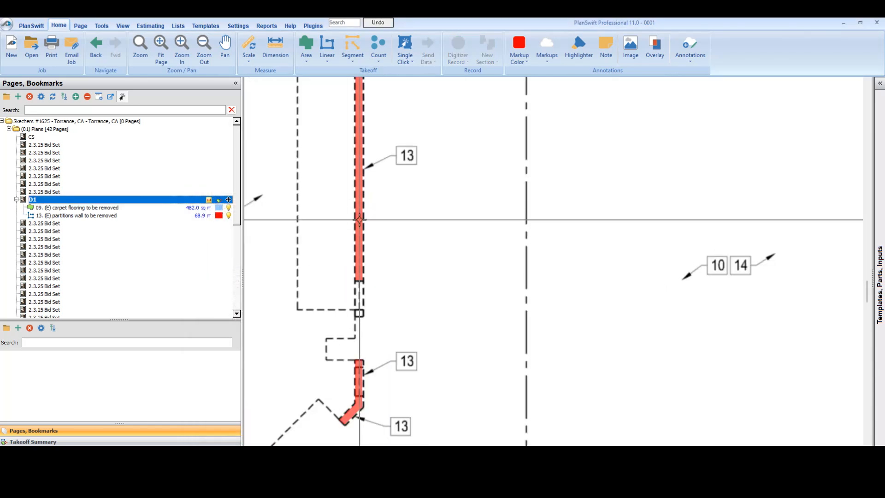
pyautogui.scroll(-4, 356, 309)
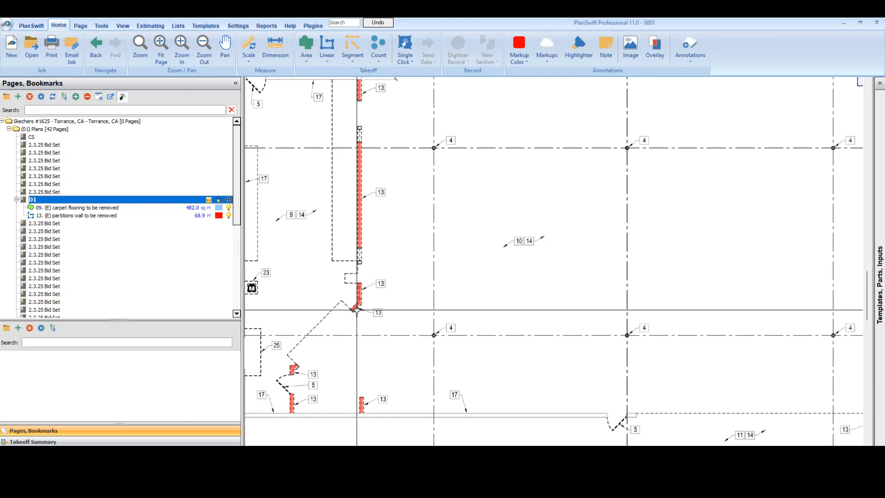
pyautogui.scroll(-5, 356, 309)
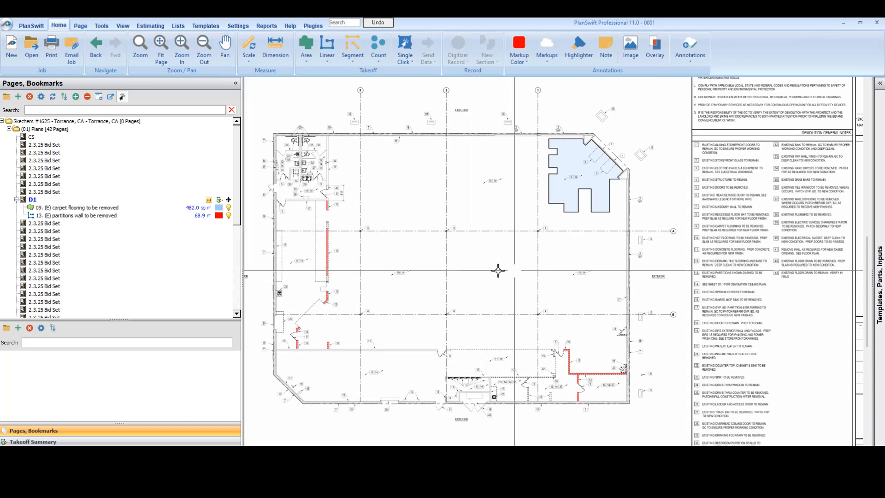
pyautogui.moveTo(456, 219); pyautogui.dragTo(467, 241)
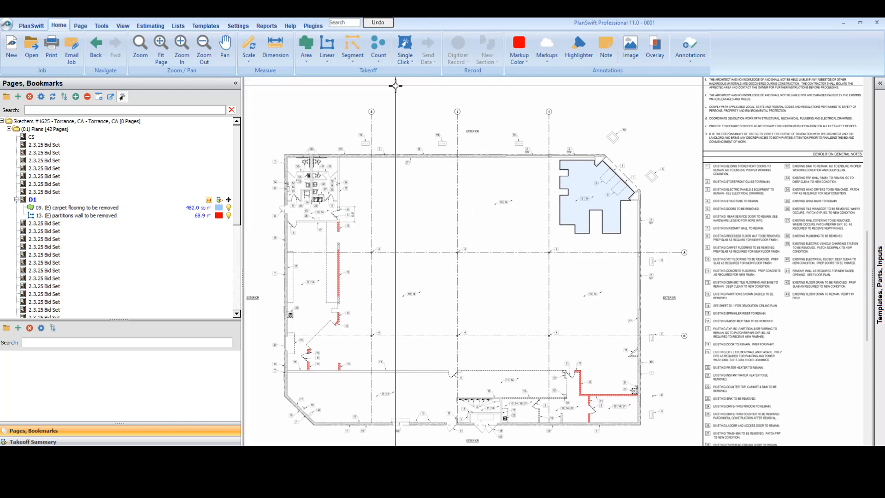
pyautogui.click(378, 48)
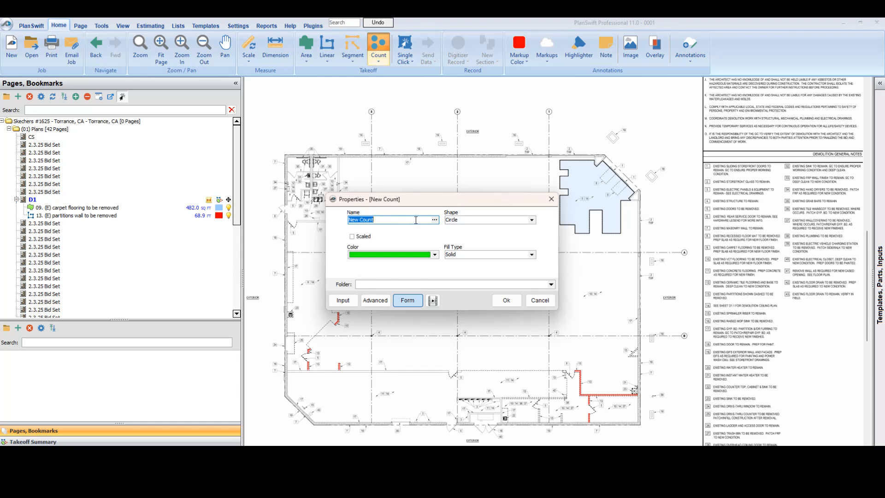
pyautogui.click(539, 300)
# Step: Create a red count takeoff named "05. (E) doors to be removed" with a scaled circle marker, length 2 and width 2
pyautogui.scroll(3, 654, 355)
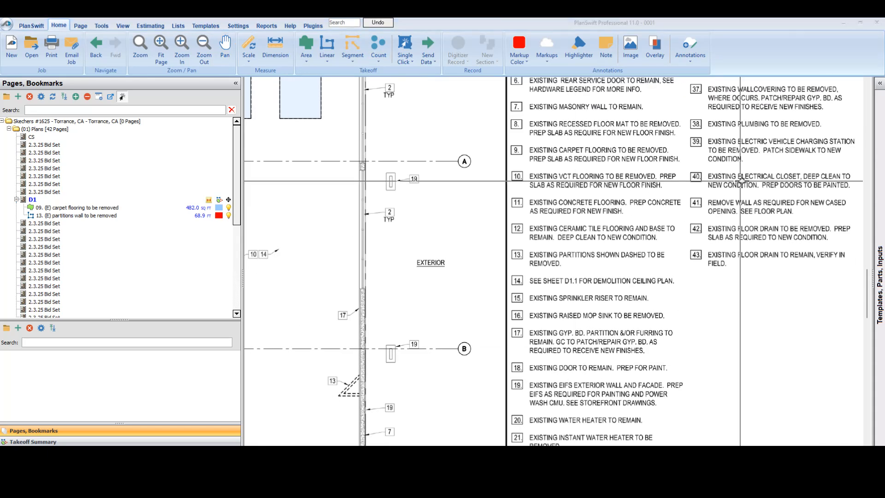
pyautogui.scroll(-4, 741, 180)
pyautogui.scroll(5, 433, 357)
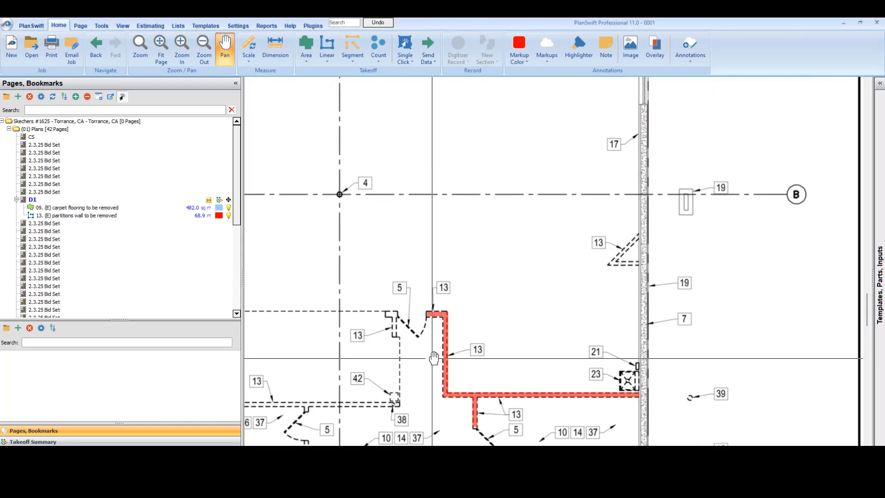
pyautogui.scroll(-4, 433, 358)
pyautogui.moveTo(677, 119); pyautogui.dragTo(602, 192)
pyautogui.scroll(4, 604, 177)
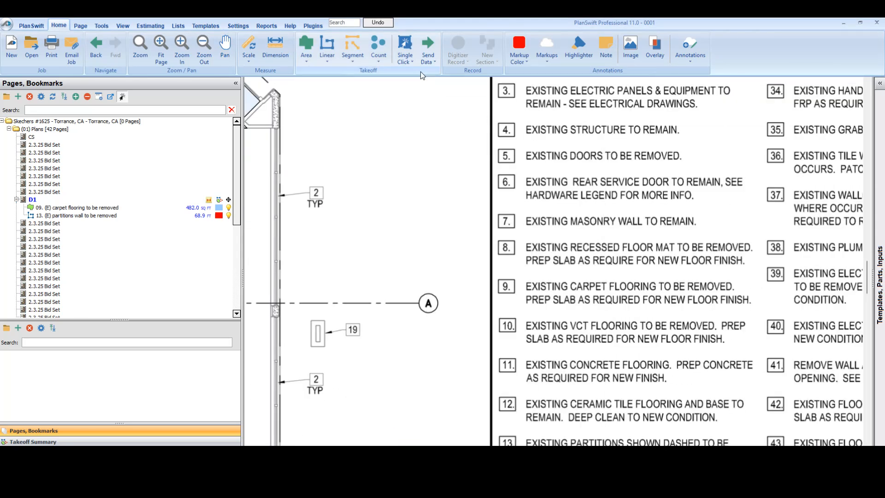
pyautogui.click(377, 44)
pyautogui.moveTo(472, 206); pyautogui.dragTo(464, 217)
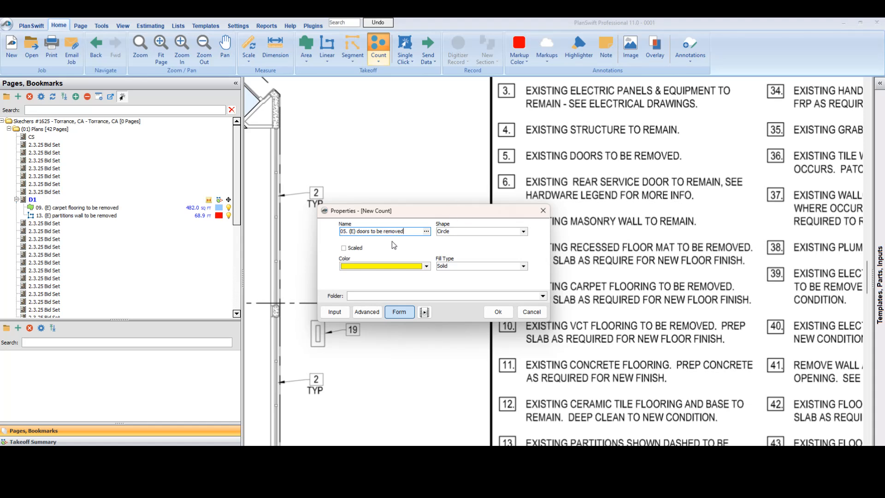
pyautogui.click(343, 249)
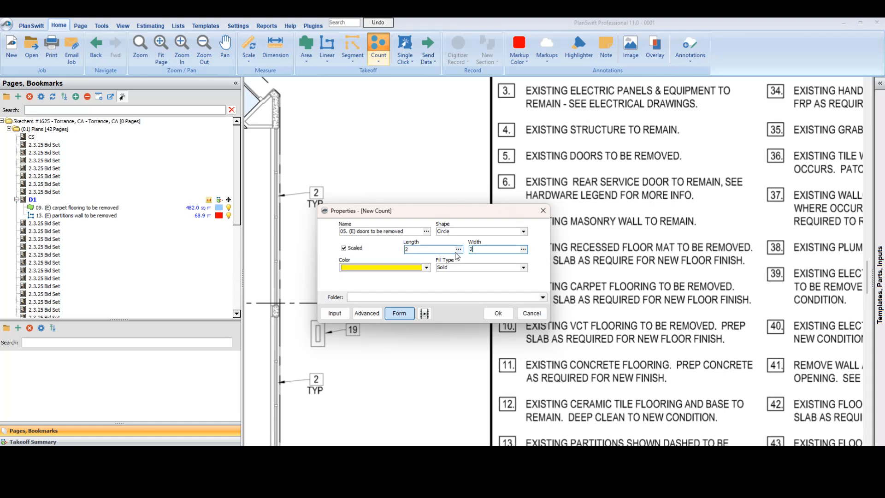
pyautogui.click(426, 268)
pyautogui.click(346, 305)
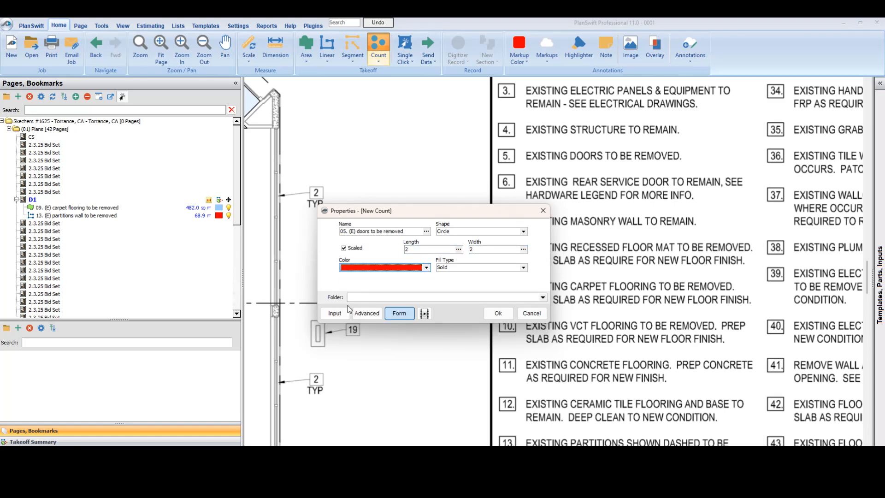
pyautogui.click(512, 318)
# Step: Count the two note 5 doors at the southeast room: the one below its wall and the one at its upper door opening
pyautogui.scroll(-5, 414, 322)
pyautogui.scroll(8, 507, 357)
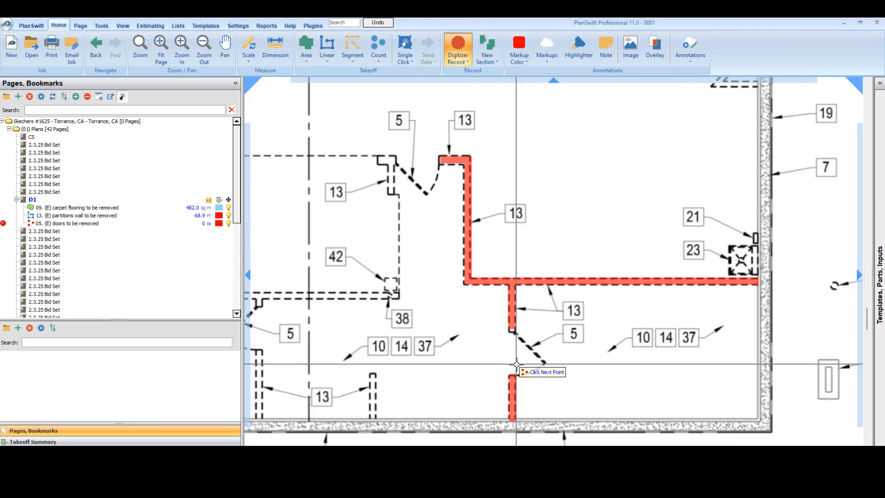
pyautogui.click(510, 350)
pyautogui.scroll(-3, 463, 277)
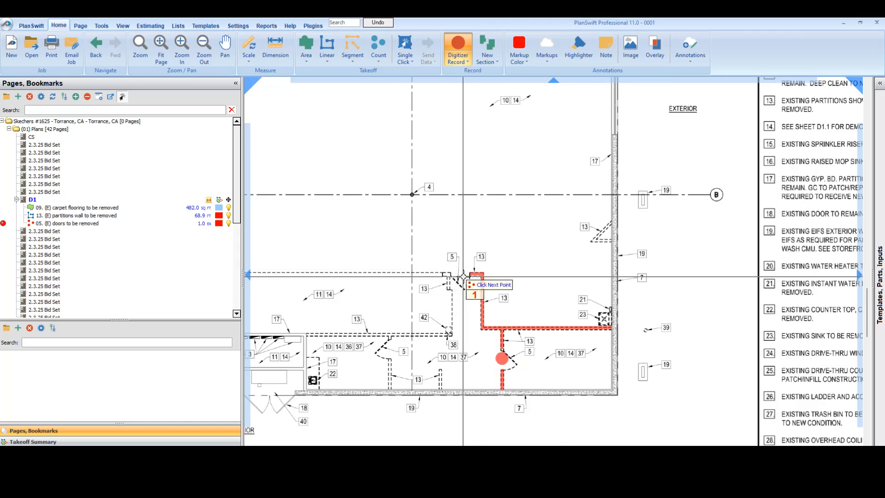
pyautogui.click(460, 275)
# Step: Count the note 5 door between the two short note 13 partitions on the plan's west side, and end the recording
pyautogui.scroll(-3, 461, 277)
pyautogui.moveTo(357, 266); pyautogui.dragTo(631, 296)
pyautogui.scroll(3, 502, 242)
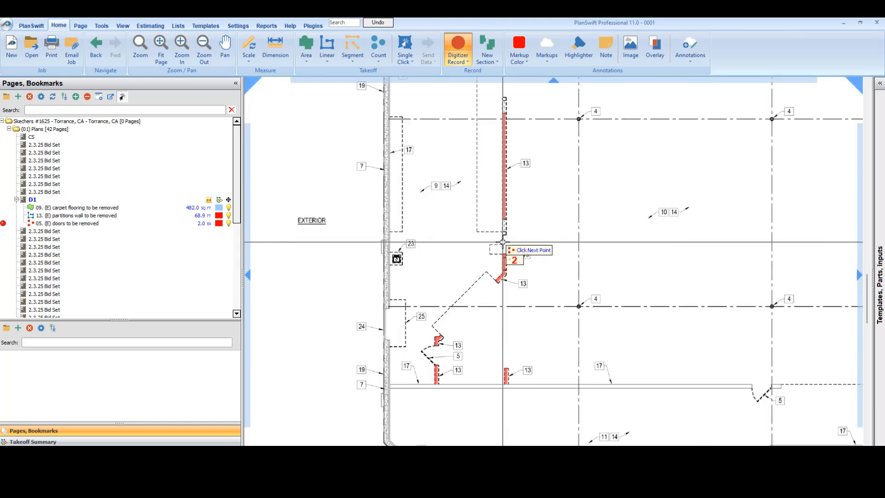
pyautogui.scroll(2, 502, 242)
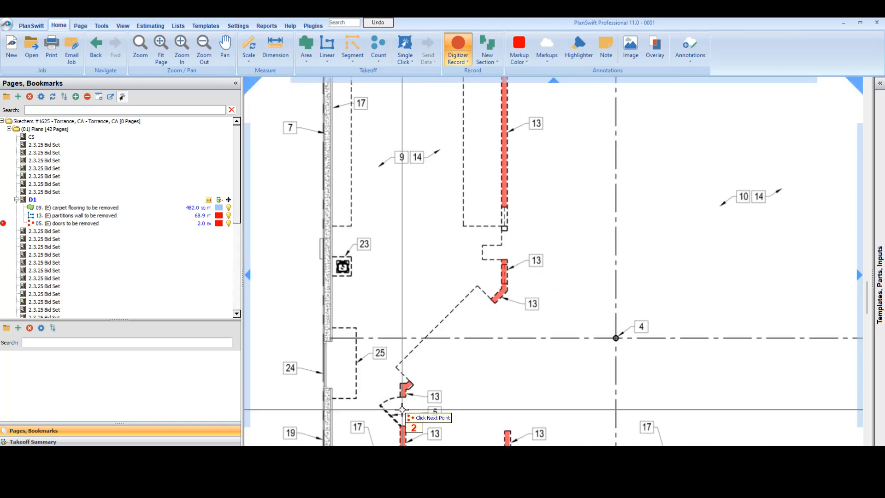
pyautogui.click(402, 409)
pyautogui.scroll(-3, 511, 271)
pyautogui.scroll(1, 479, 198)
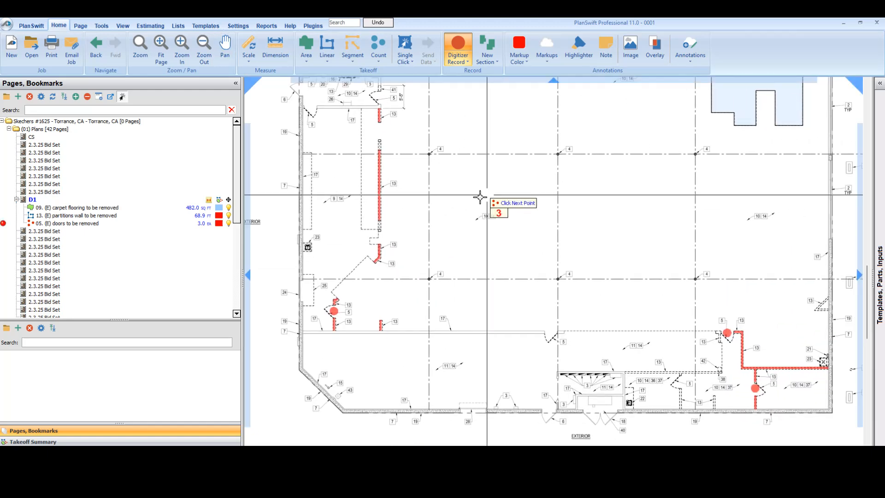
pyautogui.click(461, 48)
# Step: Move the door marker below the southeast room's wall slightly down to center it in the door opening
pyautogui.moveTo(647, 248); pyautogui.dragTo(432, 247)
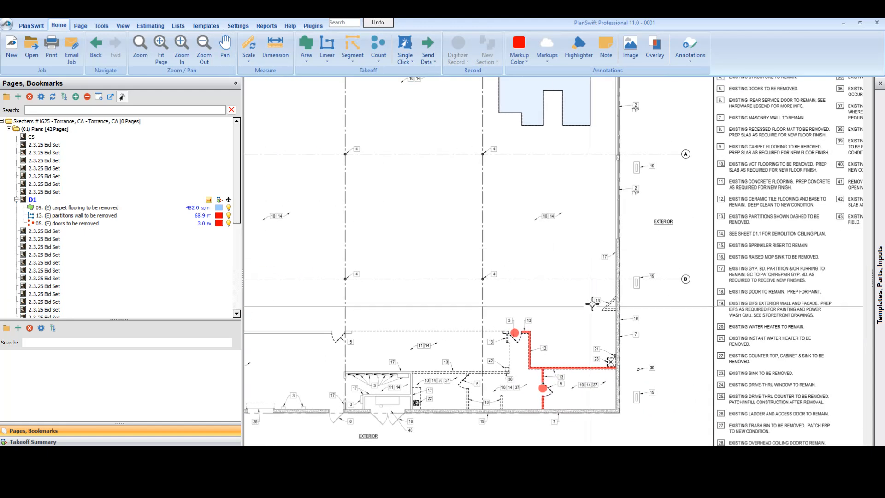
pyautogui.scroll(4, 566, 397)
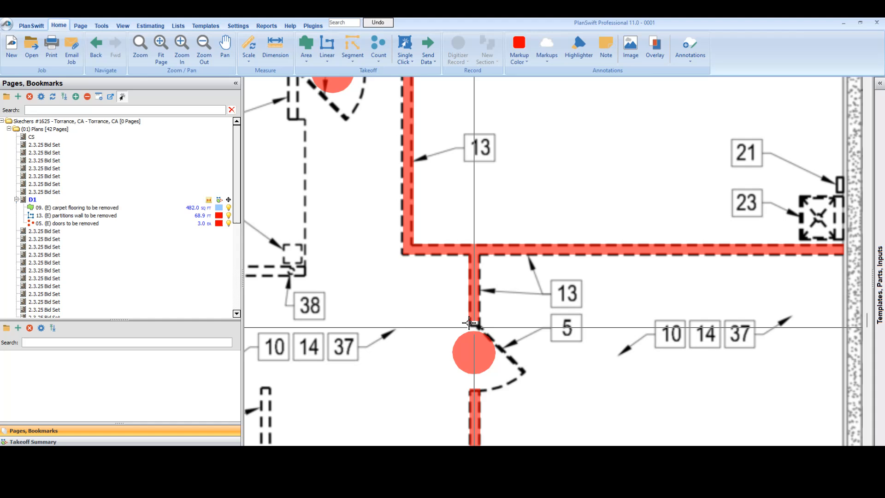
pyautogui.moveTo(474, 352); pyautogui.dragTo(475, 358)
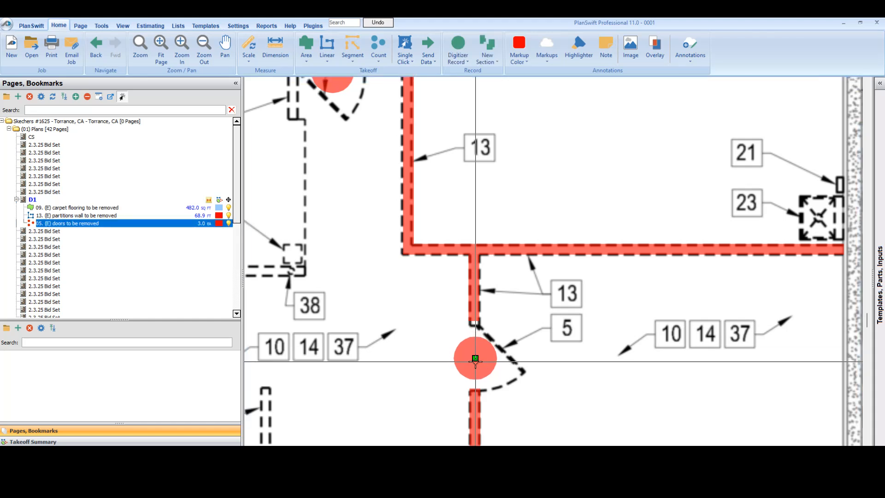
# Step: Try the plus, triangle and diamond marker shapes for the doors count and restore the circle
pyautogui.doubleClick(91, 224)
pyautogui.click(532, 226)
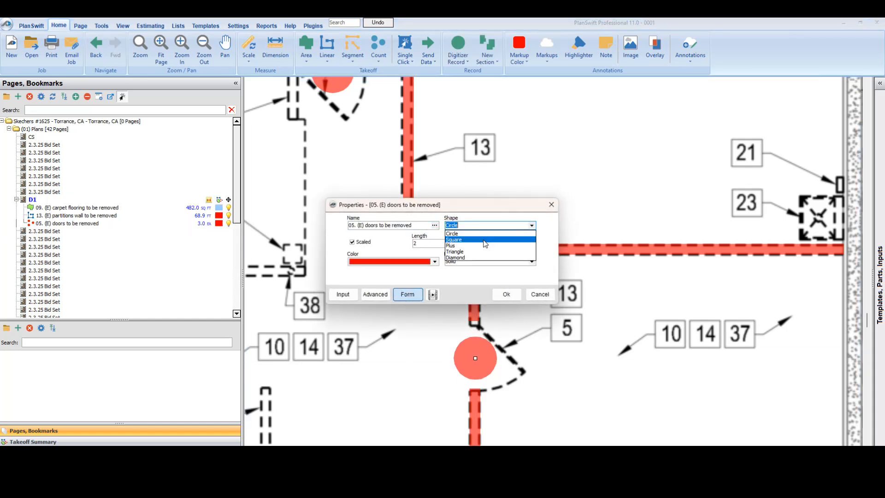
pyautogui.click(476, 245)
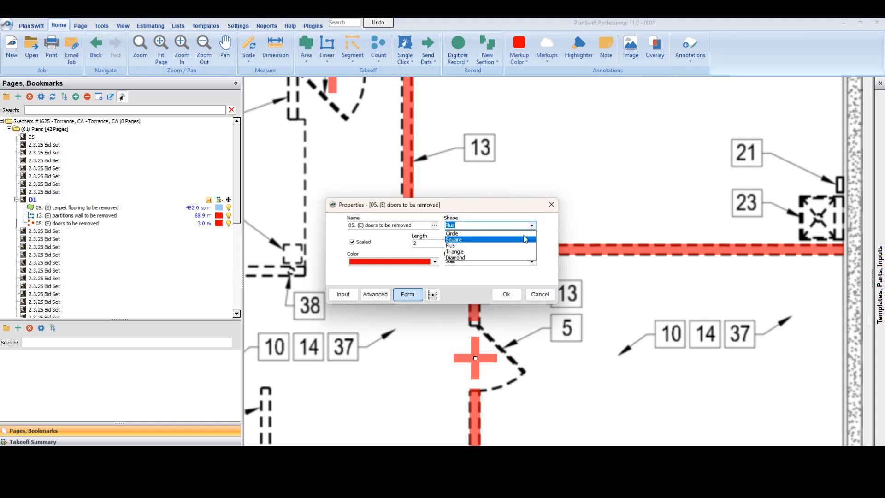
pyautogui.click(488, 252)
pyautogui.click(476, 258)
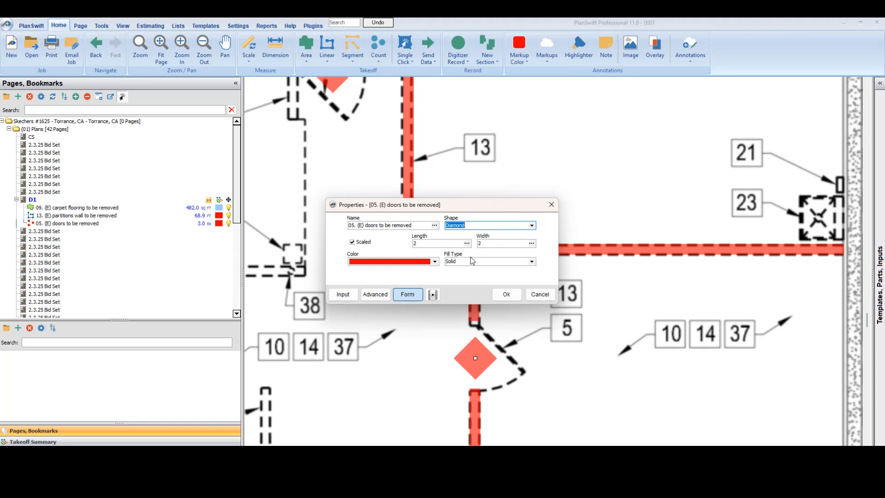
pyautogui.click(469, 234)
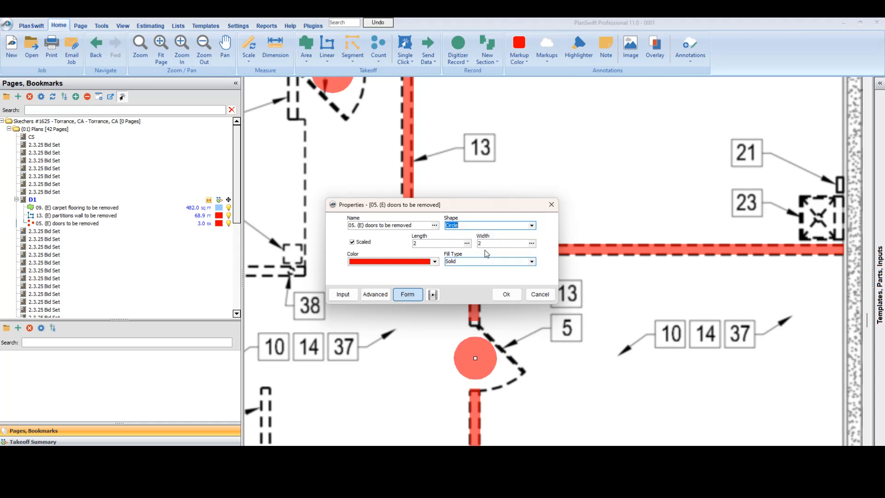
pyautogui.click(508, 298)
# Step: Create a segment takeoff with its default name, blue color and solid fill
pyautogui.scroll(-4, 510, 296)
pyautogui.moveTo(395, 212); pyautogui.dragTo(534, 257)
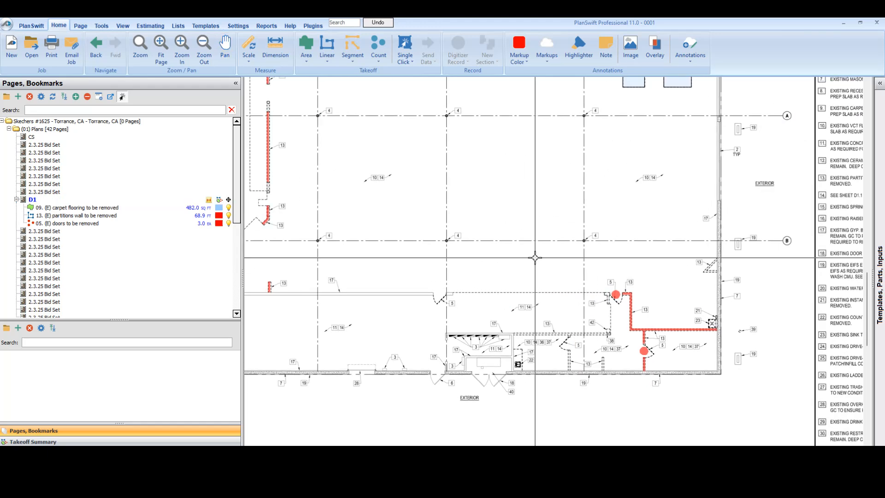
pyautogui.scroll(-1, 534, 257)
pyautogui.moveTo(520, 206); pyautogui.dragTo(515, 253)
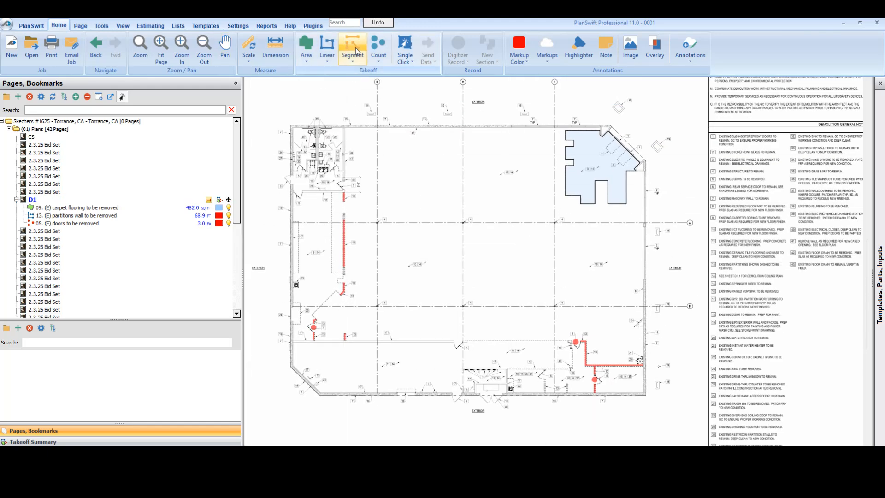
pyautogui.click(338, 59)
pyautogui.scroll(5, 341, 286)
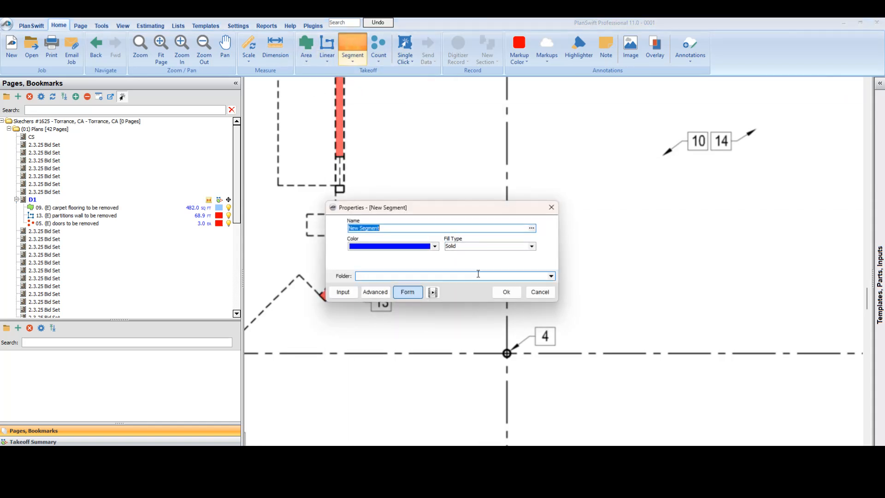
pyautogui.click(499, 291)
# Step: Draw a horizontal trial segment about 10.1 ft long in the open floor east of the note 13 partition, end the recording and remove the segment
pyautogui.click(427, 237)
pyautogui.doubleClick(571, 237)
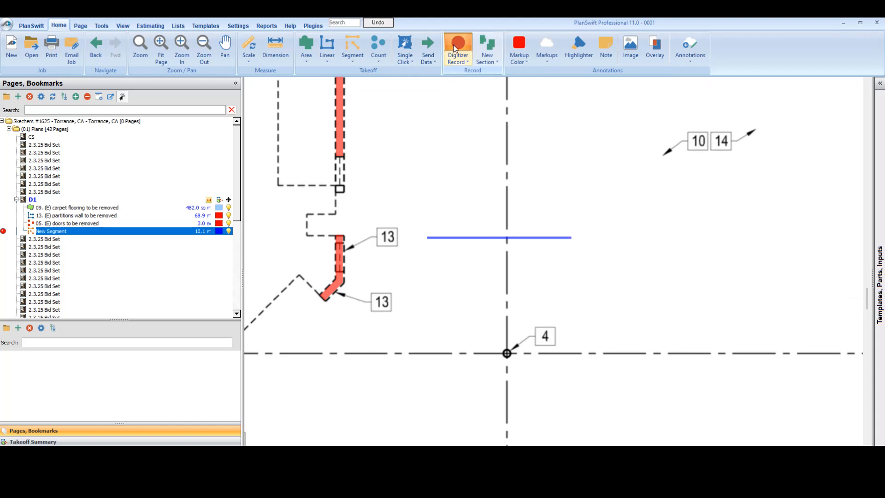
pyautogui.click(496, 237)
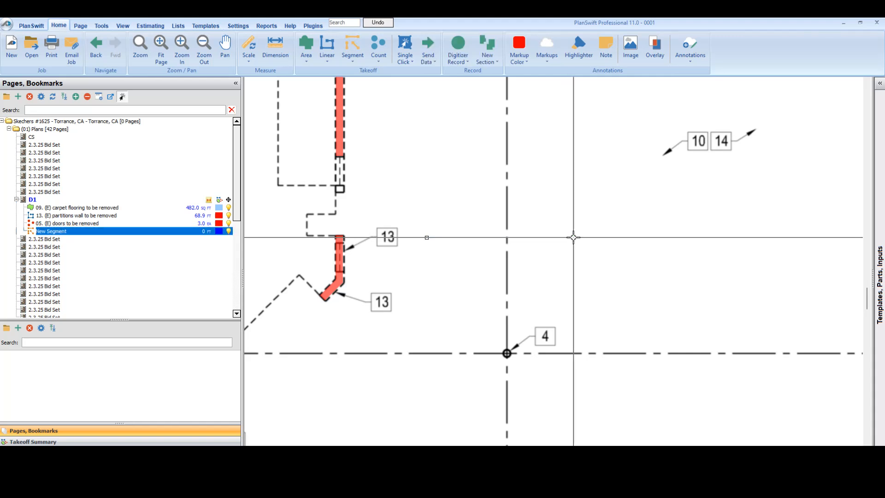
# Step: Try to move the corner and upper end of the bent note 13 partition takeoff south of the long partition
pyautogui.scroll(-4, 426, 237)
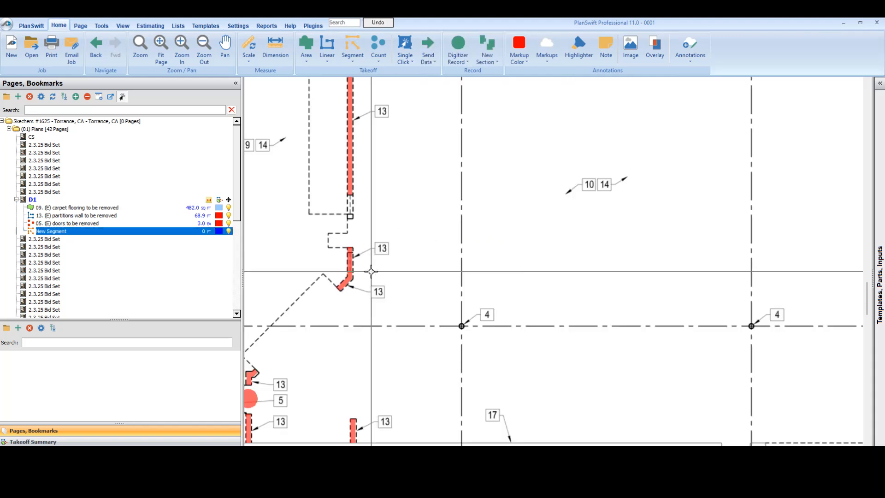
pyautogui.scroll(5, 348, 298)
pyautogui.click(349, 297)
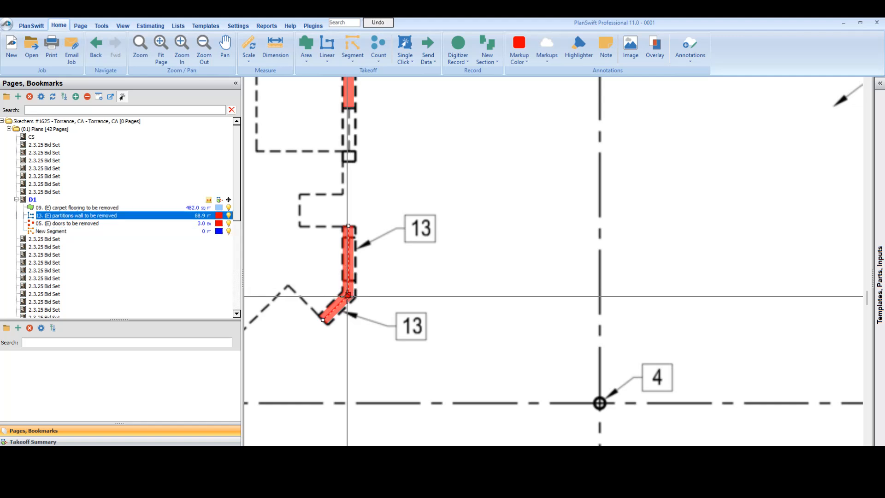
pyautogui.moveTo(347, 296)
pyautogui.mouseDown()
pyautogui.moveTo(383, 294)
pyautogui.moveTo(348, 295)
pyautogui.mouseUp()
pyautogui.moveTo(348, 226); pyautogui.dragTo(347, 253)
pyautogui.scroll(-5, 347, 253)
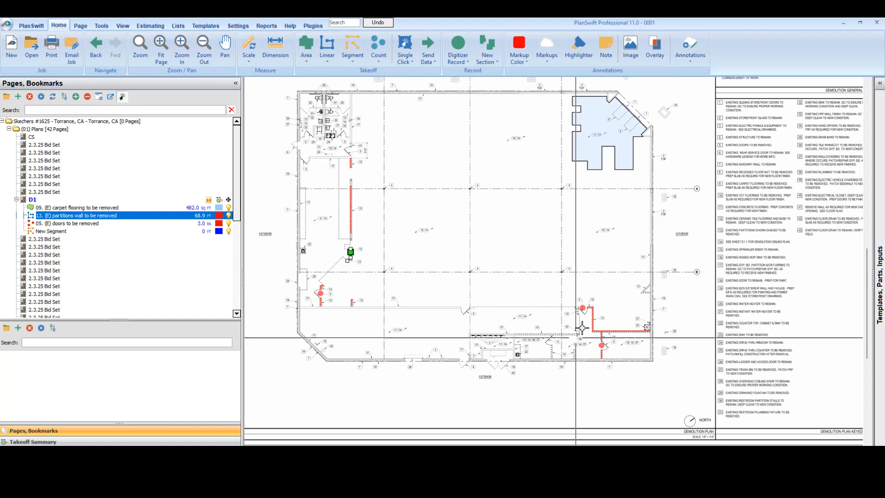
pyautogui.press('Escape')
# Step: Create a linear takeoff with its default name and magenta color, and draw a horizontal trial run about 6.4 ft long east from column A-2
pyautogui.scroll(4, 504, 358)
pyautogui.scroll(-4, 504, 357)
pyautogui.moveTo(497, 208); pyautogui.dragTo(510, 247)
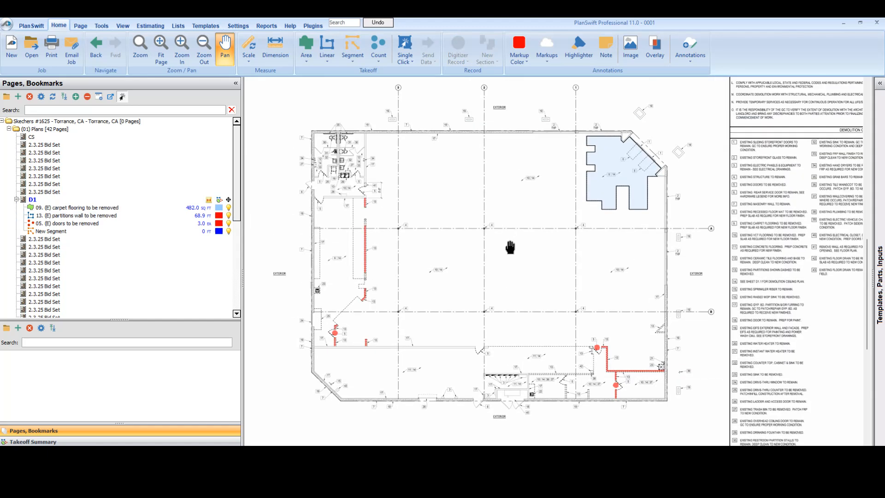
pyautogui.scroll(5, 510, 248)
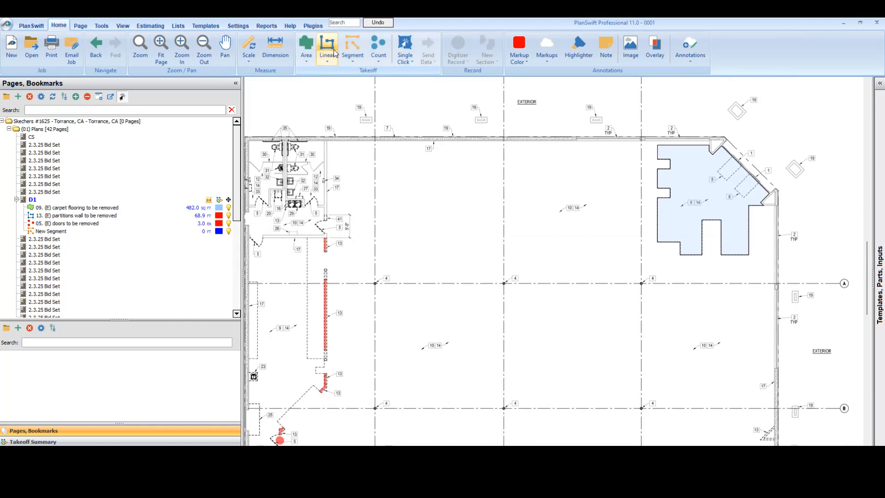
pyautogui.click(327, 47)
pyautogui.click(506, 290)
pyautogui.scroll(5, 537, 268)
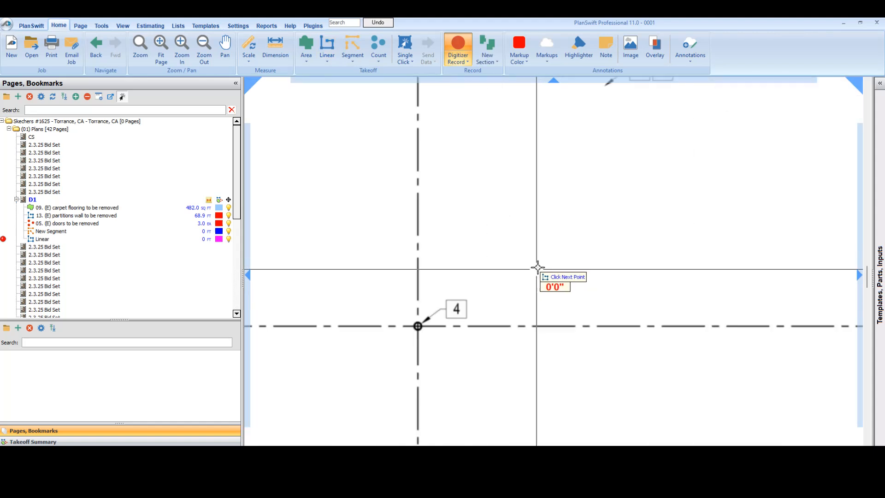
pyautogui.click(418, 326)
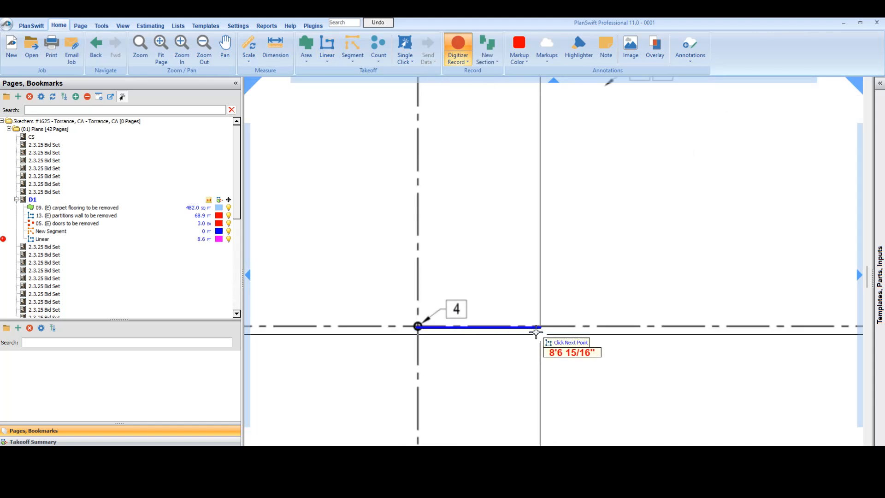
pyautogui.scroll(-1, 536, 332)
pyautogui.click(517, 330)
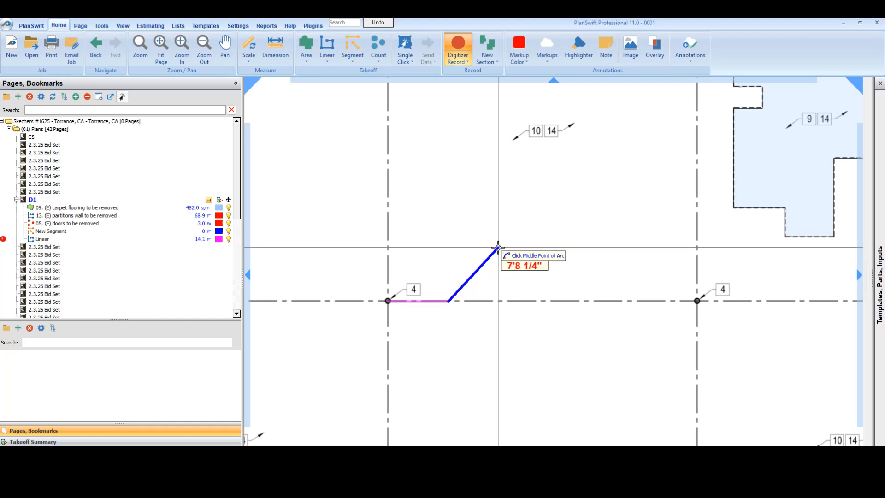
# Step: Extend the trial line with an upward arc ending on gridline A, and finish it at about 29.2 ft total length
pyautogui.press('a')
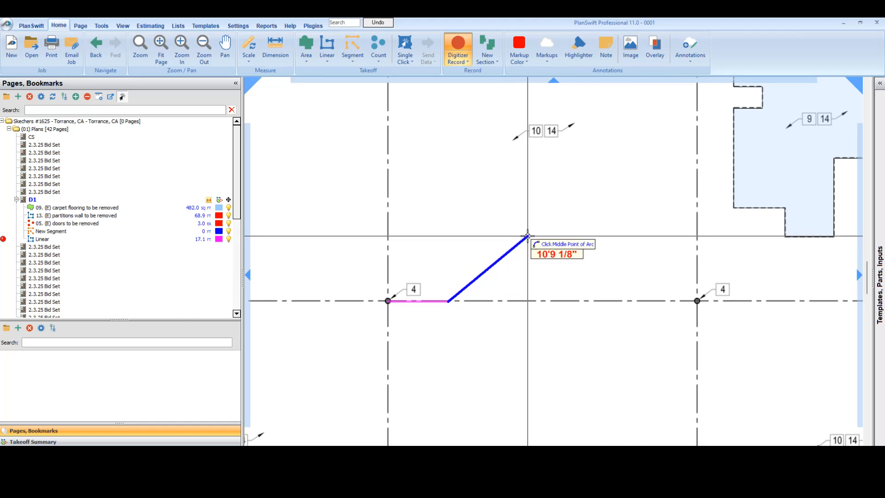
pyautogui.click(528, 236)
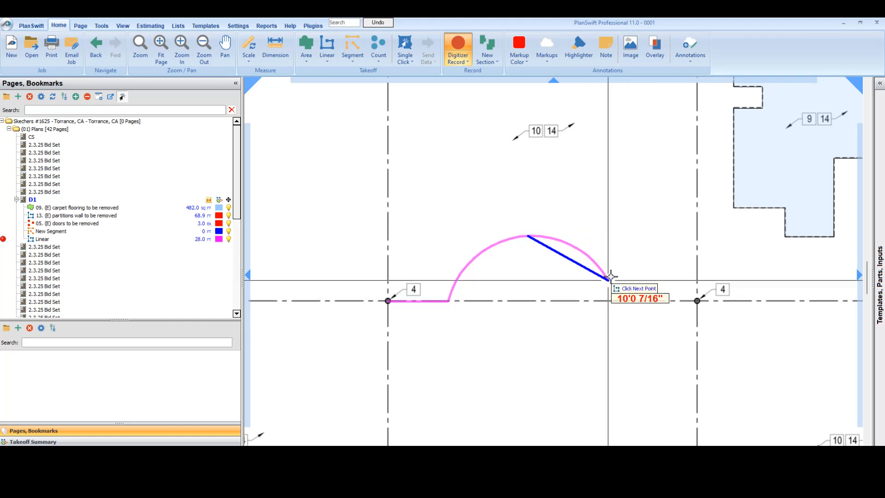
pyautogui.doubleClick(602, 299)
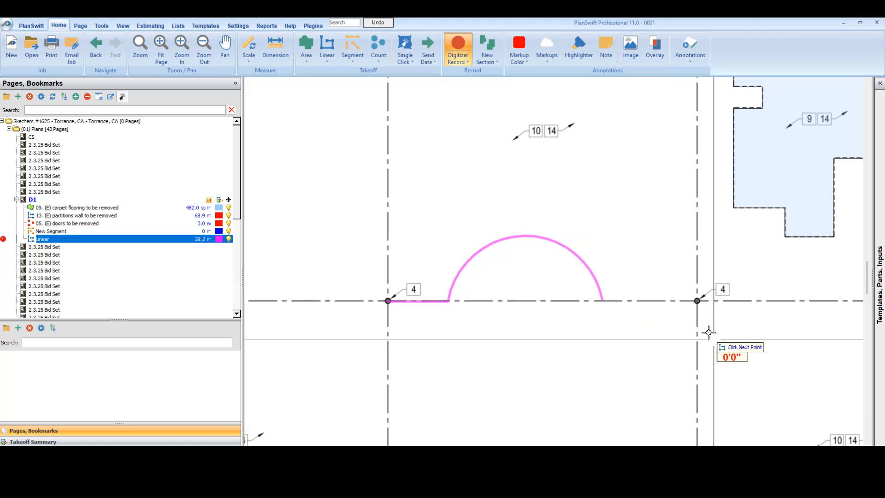
# Step: Flatten the trial line's arc by lowering its middle point to about gridline A, and delete the linear takeoff
pyautogui.click(513, 237)
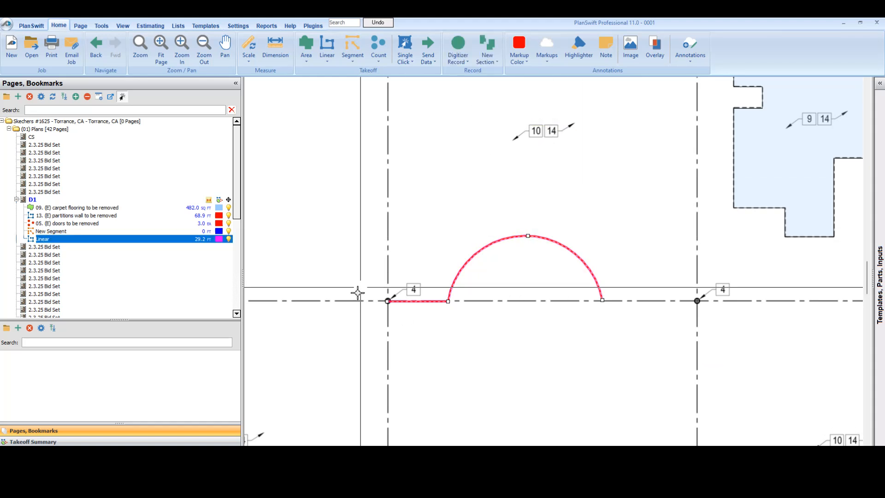
pyautogui.moveTo(528, 236); pyautogui.dragTo(525, 304)
pyautogui.press('Delete')
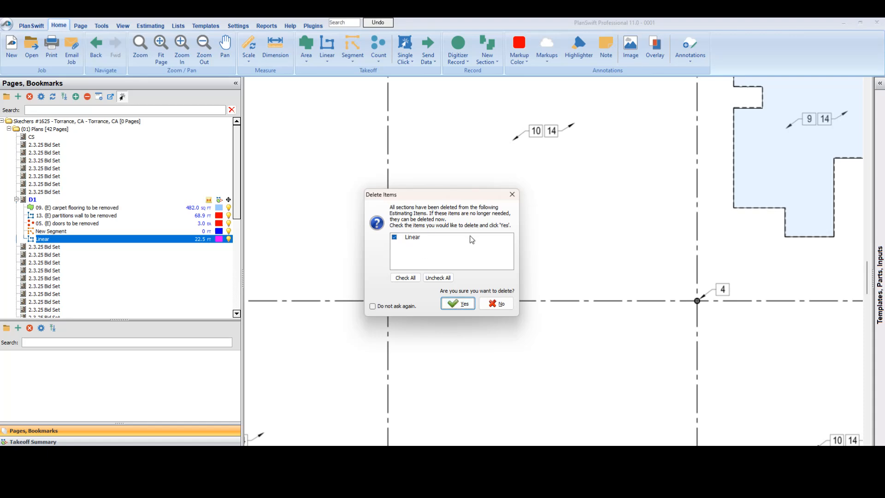
pyautogui.click(464, 303)
# Step: Delete the empty New Segment takeoff from page D1
pyautogui.scroll(-5, 467, 313)
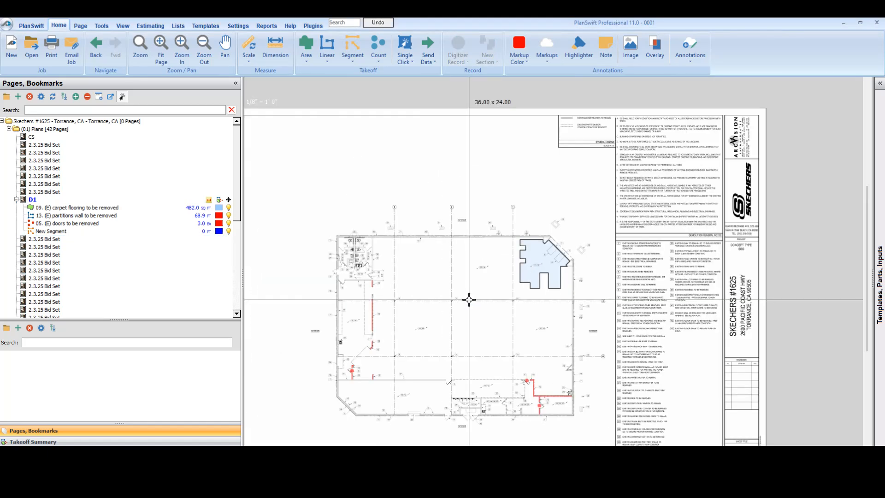
pyautogui.scroll(3, 590, 217)
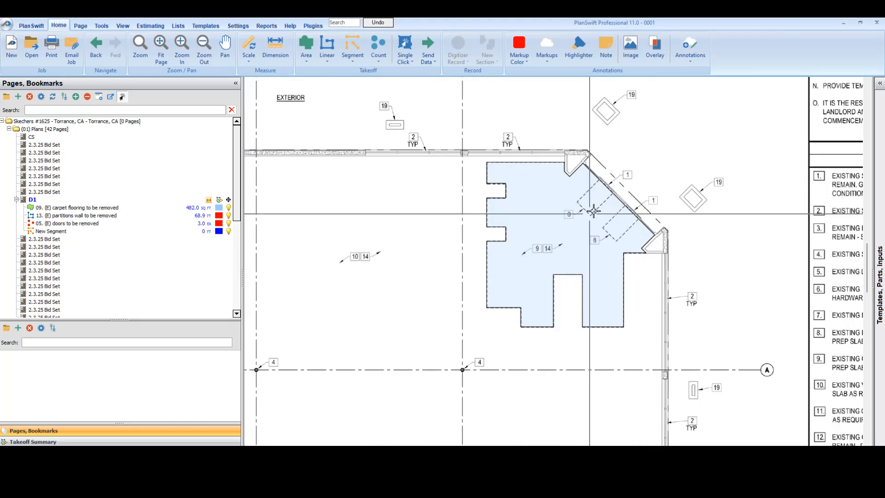
pyautogui.scroll(-1, 577, 221)
pyautogui.moveTo(473, 281); pyautogui.dragTo(526, 229)
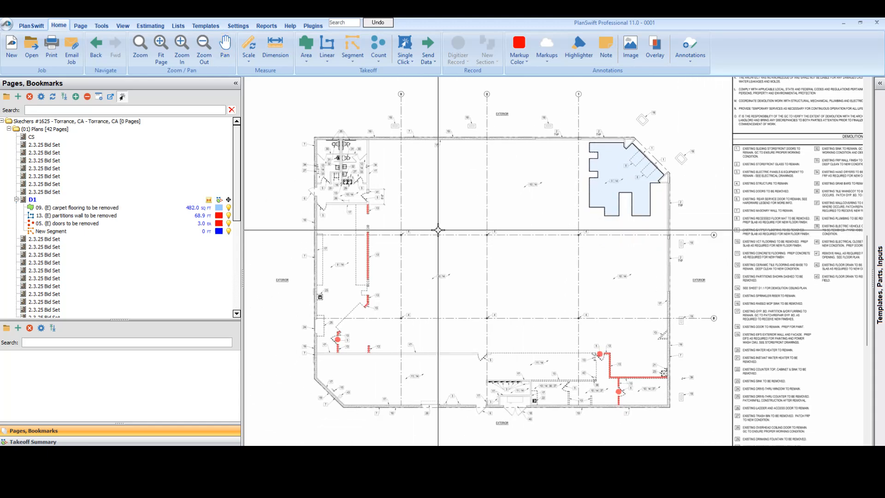
pyautogui.click(81, 231)
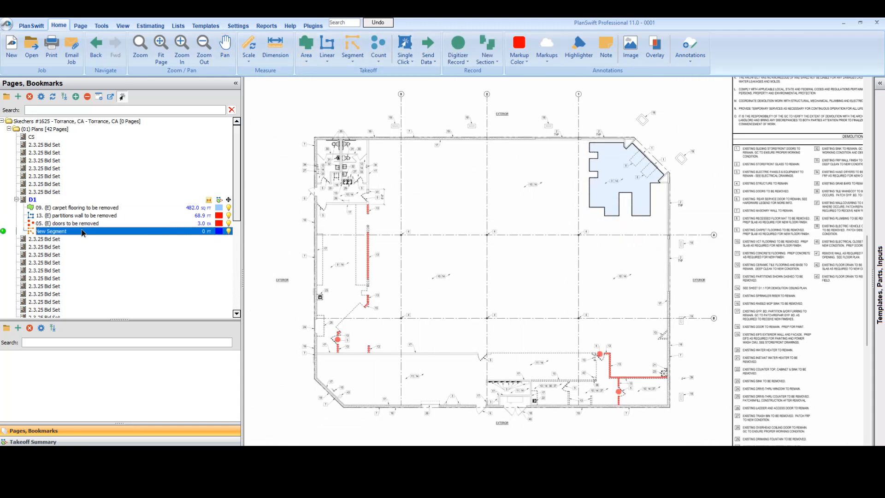
pyautogui.rightClick(81, 233)
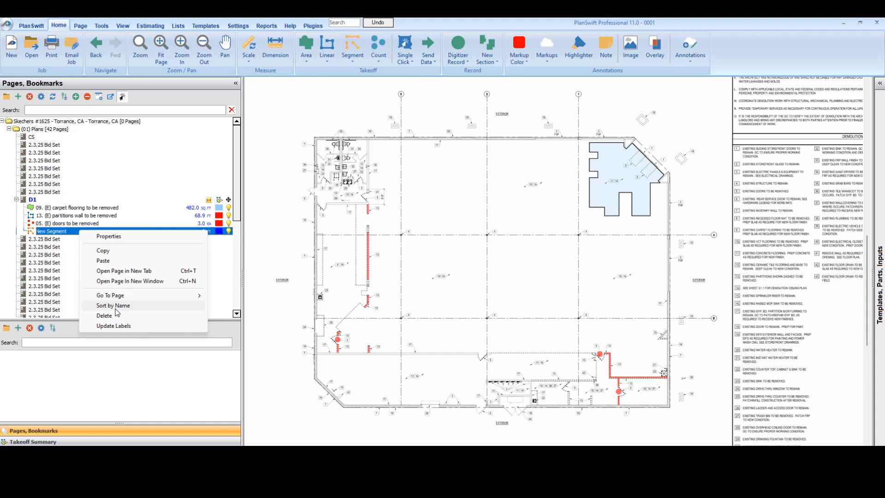
pyautogui.click(104, 315)
pyautogui.click(467, 259)
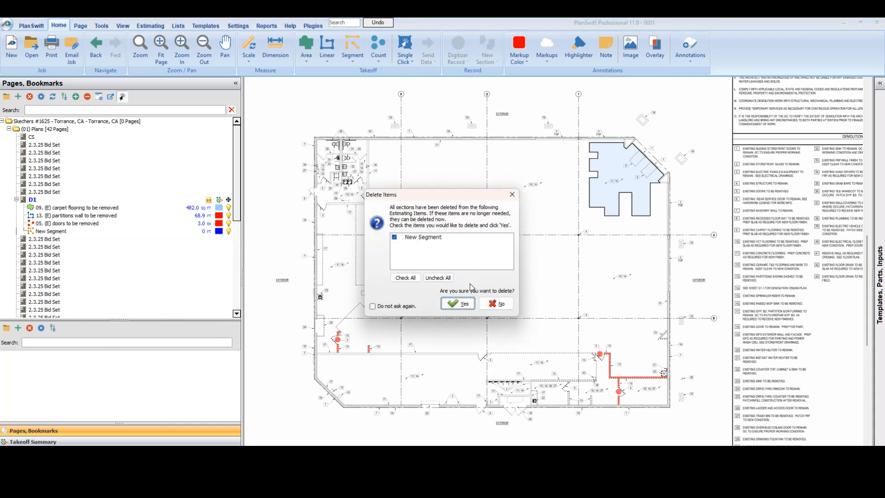
pyautogui.click(458, 303)
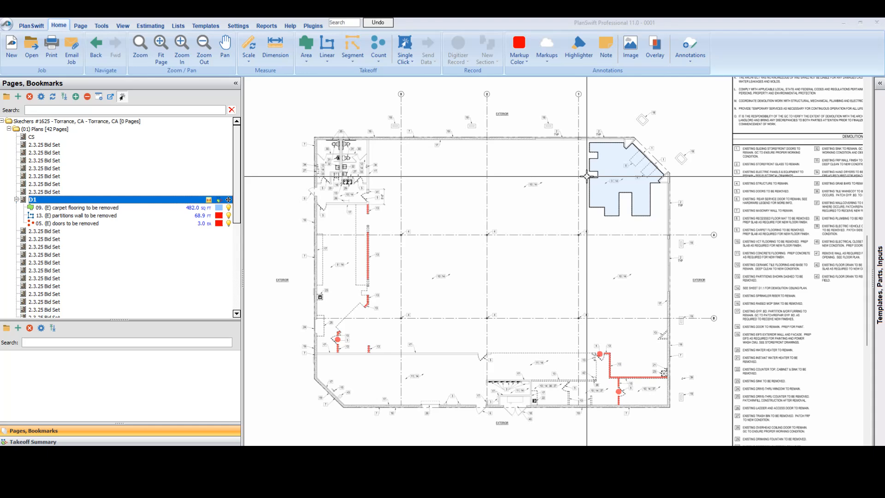
# Step: Sort the takeoff items under page D1 by name
pyautogui.click(182, 208)
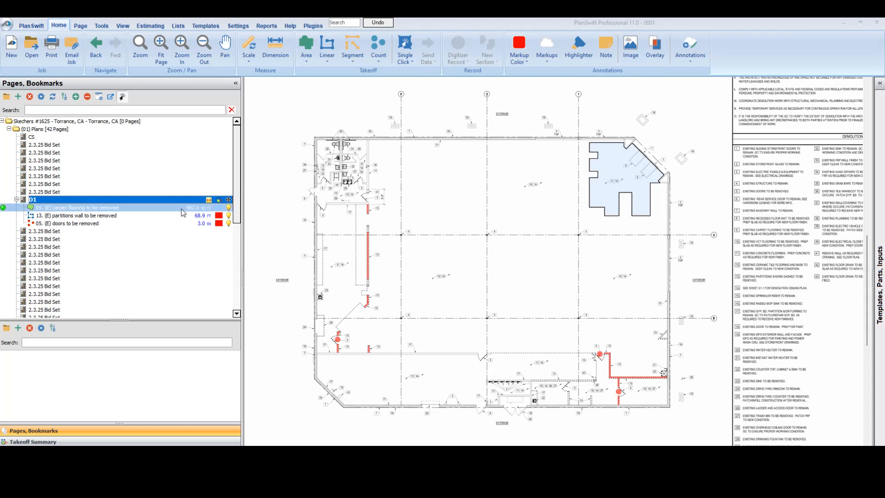
pyautogui.rightClick(109, 219)
pyautogui.click(318, 213)
pyautogui.moveTo(352, 231); pyautogui.dragTo(338, 220)
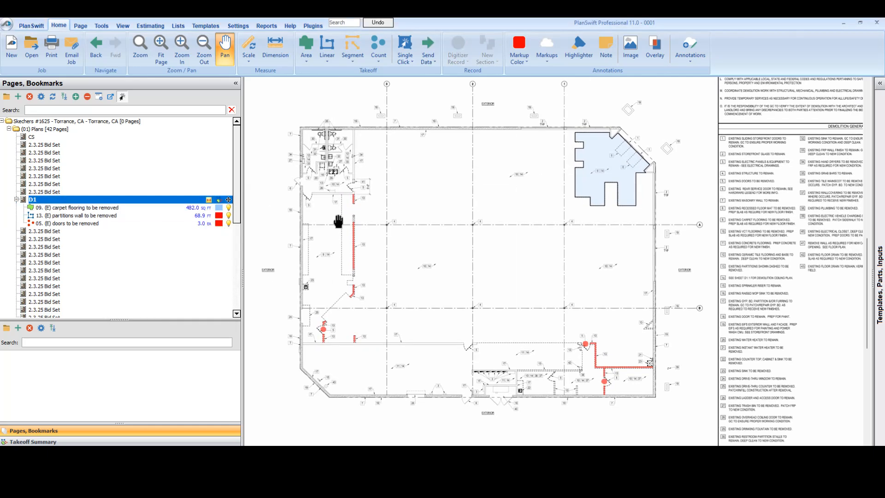
pyautogui.rightClick(69, 215)
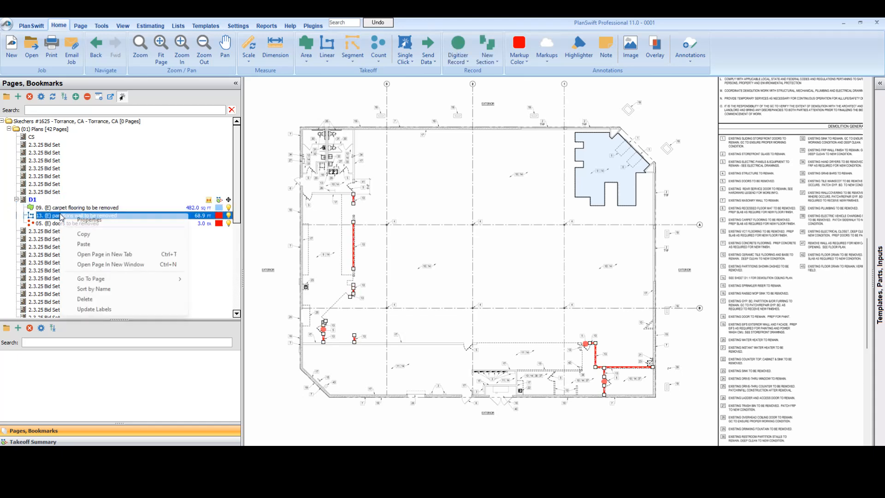
pyautogui.click(93, 289)
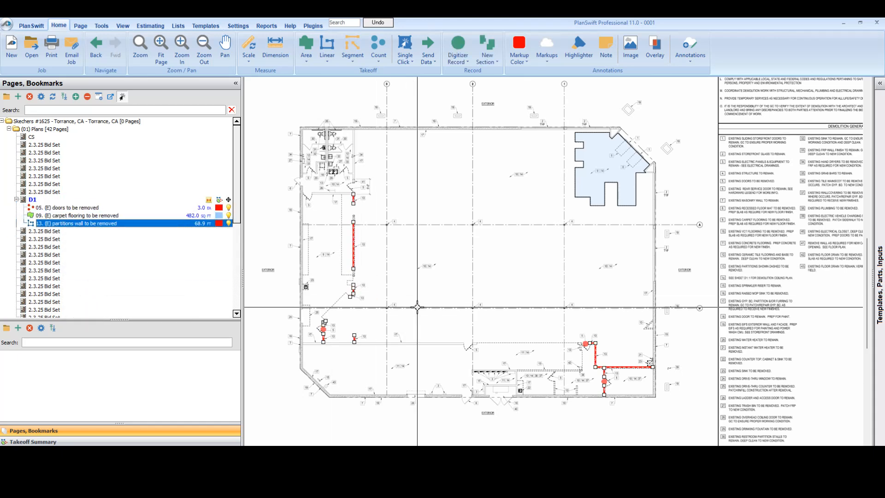
# Step: Add a takeoff legend at the sheet's lower-left corner and resize it wider and flatter so the full item names fit
pyautogui.rightClick(425, 305)
pyautogui.click(449, 362)
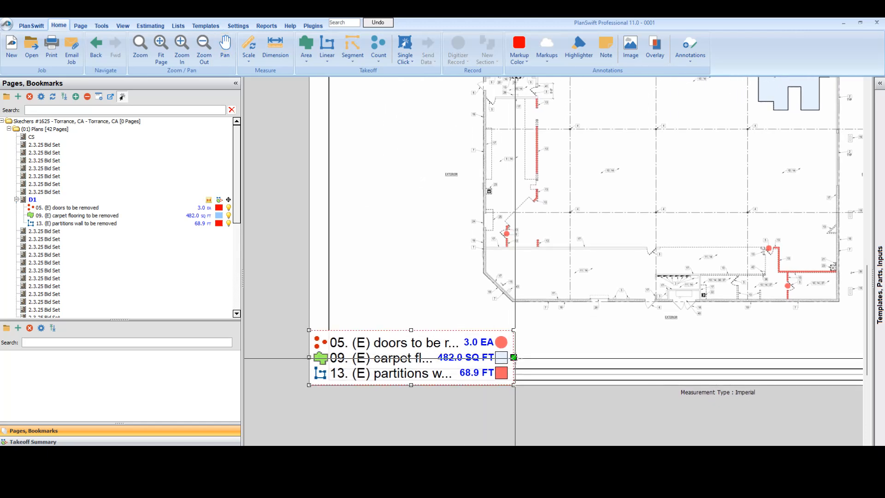
pyautogui.moveTo(513, 358); pyautogui.dragTo(709, 357)
pyautogui.moveTo(506, 331)
pyautogui.mouseDown()
pyautogui.moveTo(505, 353)
pyautogui.moveTo(509, 343)
pyautogui.mouseUp()
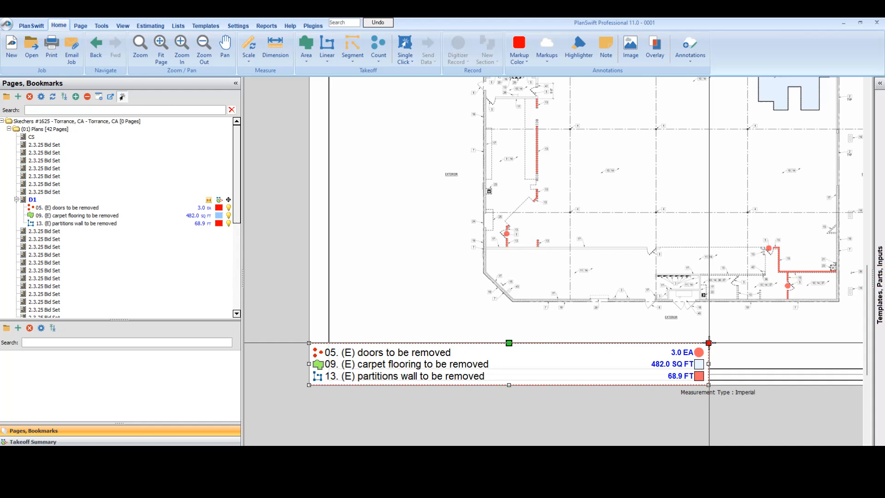
pyautogui.moveTo(708, 343); pyautogui.dragTo(688, 339)
# Step: Examine the demolition sheet with its legend, the carpet area in the northeast corner and the restroom area
pyautogui.moveTo(610, 209); pyautogui.dragTo(458, 322)
pyautogui.scroll(-2, 453, 331)
pyautogui.moveTo(489, 281); pyautogui.dragTo(491, 295)
pyautogui.scroll(1, 543, 262)
pyautogui.scroll(1, 543, 263)
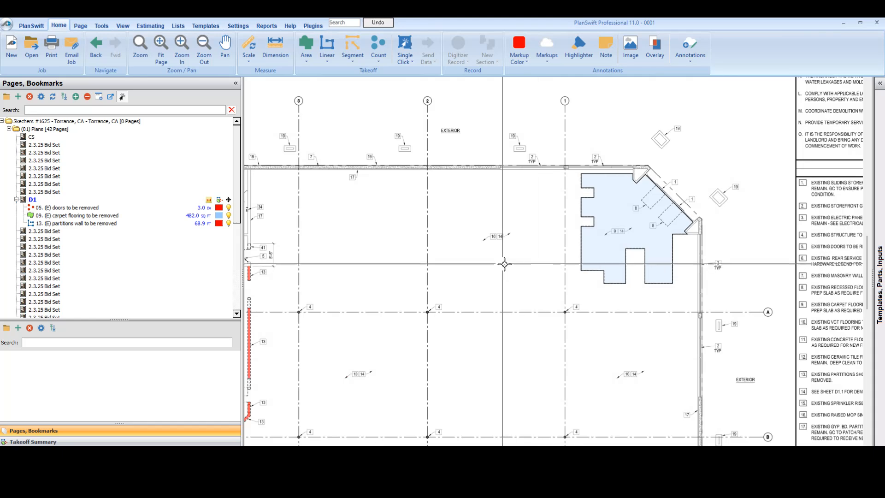
pyautogui.scroll(-2, 365, 154)
pyautogui.moveTo(402, 232); pyautogui.dragTo(444, 199)
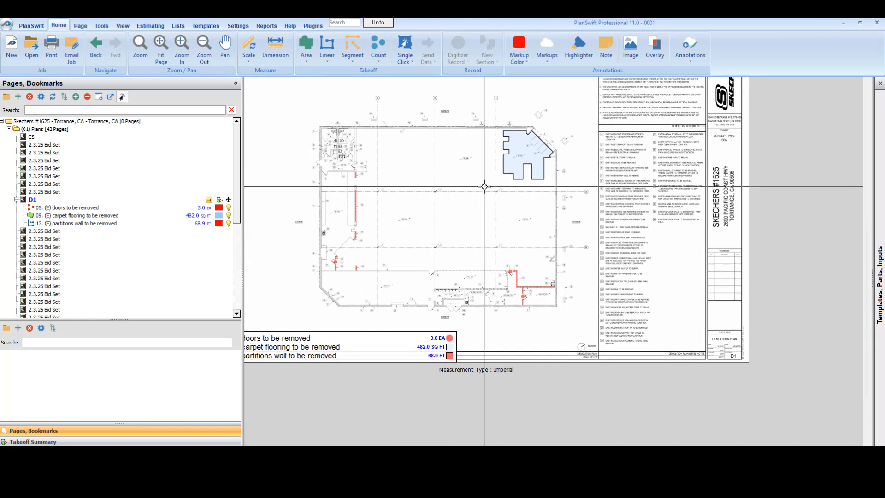
pyautogui.scroll(3, 325, 144)
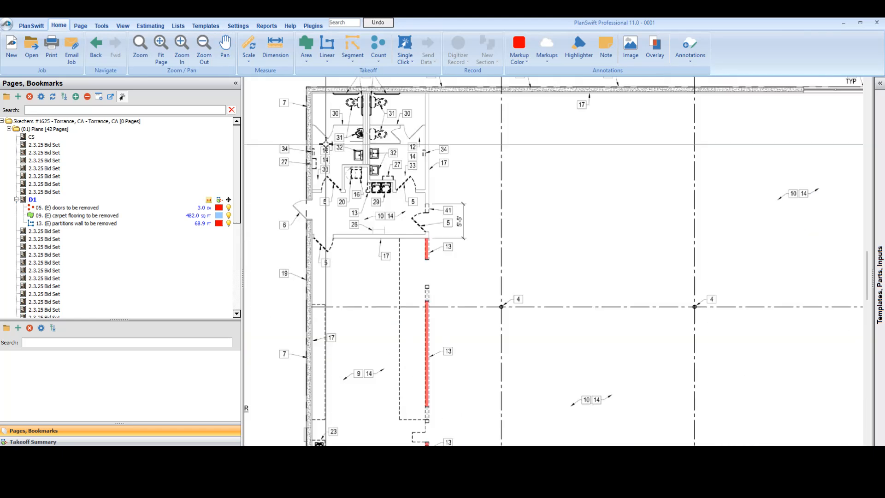
pyautogui.scroll(-3, 364, 202)
pyautogui.moveTo(419, 228); pyautogui.dragTo(476, 246)
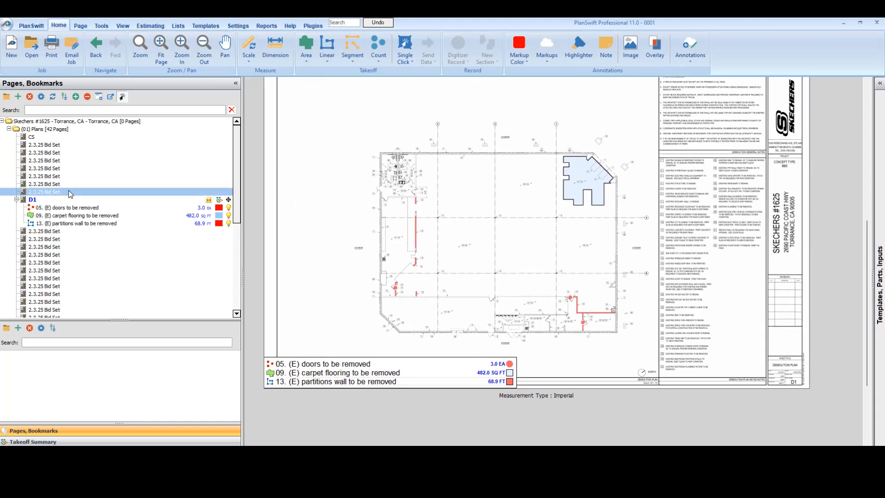
# Step: Set the Cost Each of the 05. (E) doors to be removed count to 25 in its advanced properties
pyautogui.click(65, 209)
pyautogui.doubleClick(64, 210)
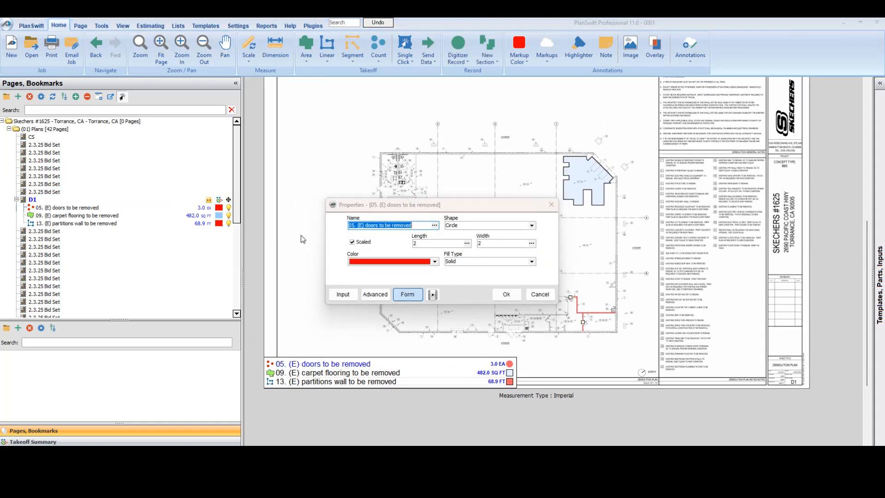
pyautogui.click(374, 295)
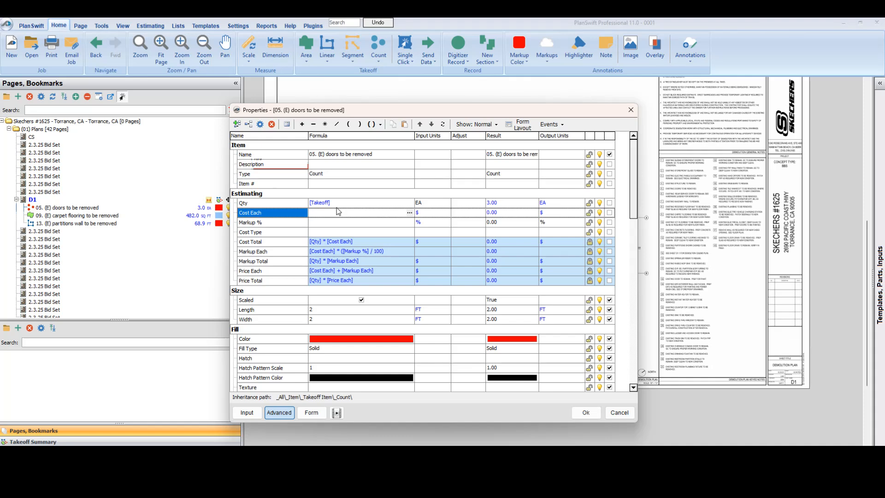
pyautogui.write('25')
pyautogui.click(584, 413)
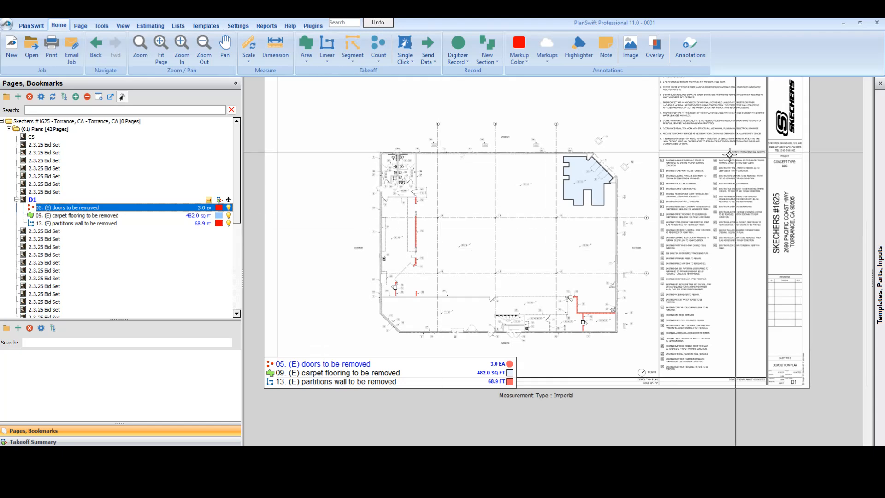
# Step: Open the estimate and check the cost rows for the doors and partitions to be removed
pyautogui.click(149, 26)
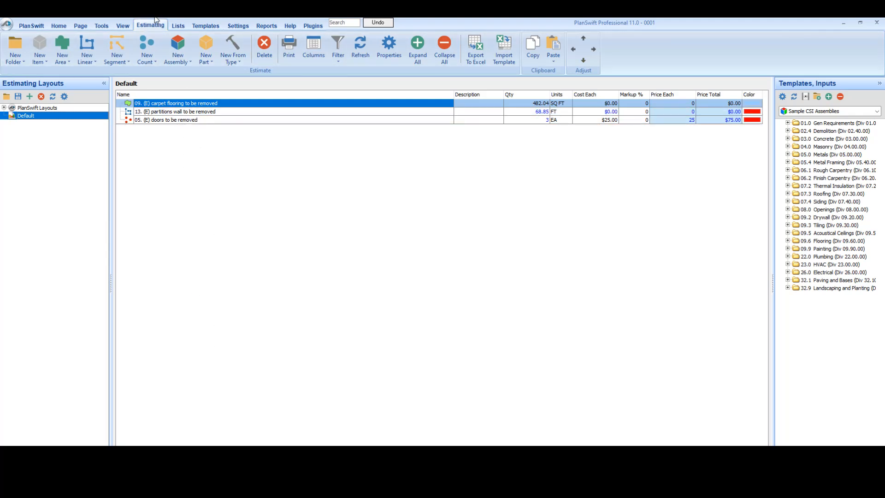
pyautogui.click(205, 121)
pyautogui.click(210, 111)
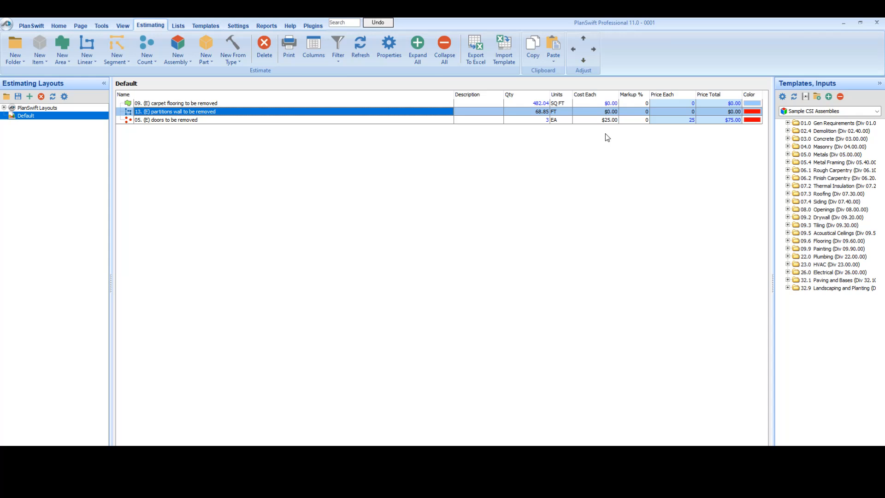
# Step: Check the price total of the doors and review the partition and carpet rows in the estimate
pyautogui.click(605, 120)
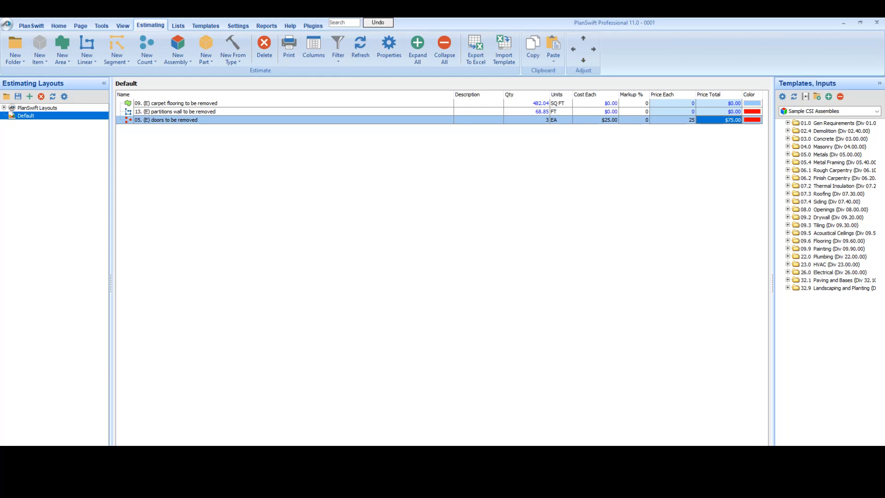
pyautogui.click(192, 111)
pyautogui.click(194, 103)
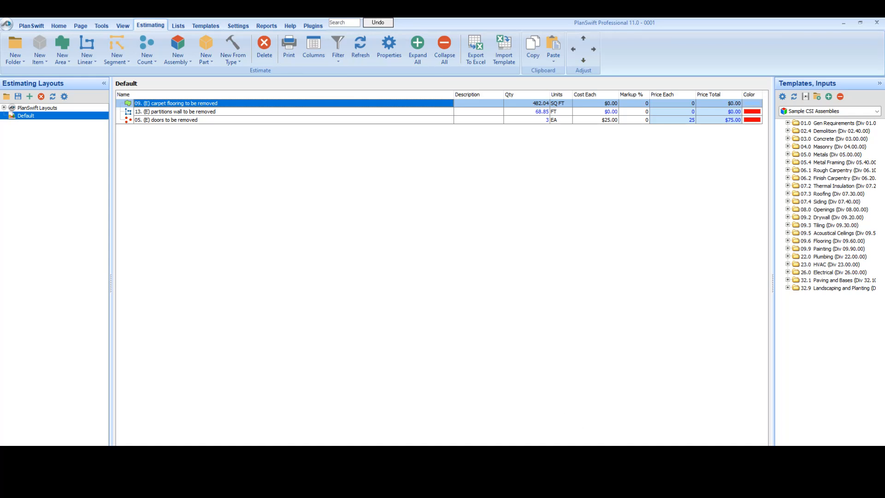
# Step: Switch to the exported Sheet1 workbook in Excel, check its takeoff rows, and close it without saving
pyautogui.moveTo(564, 494)
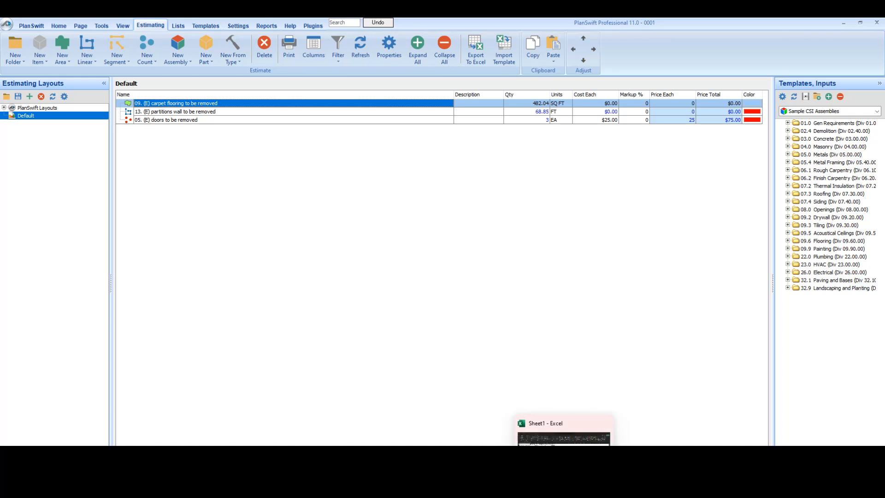
pyautogui.click(564, 458)
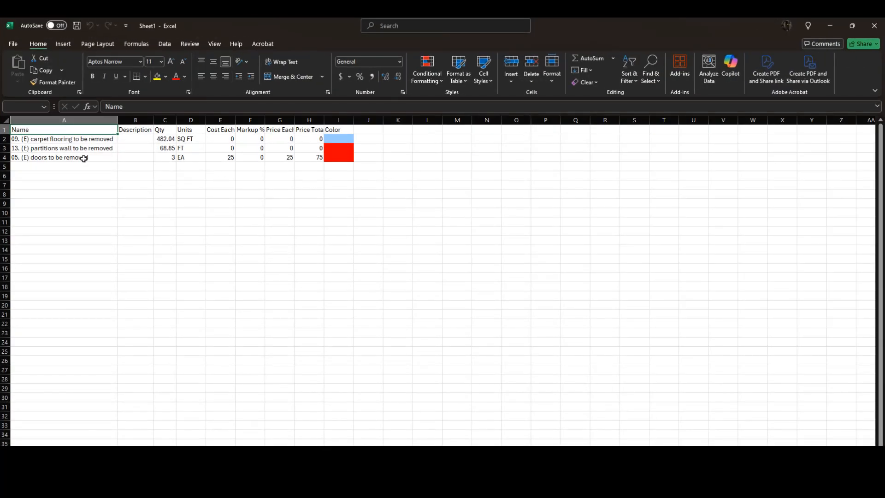
pyautogui.click(174, 164)
pyautogui.click(48, 140)
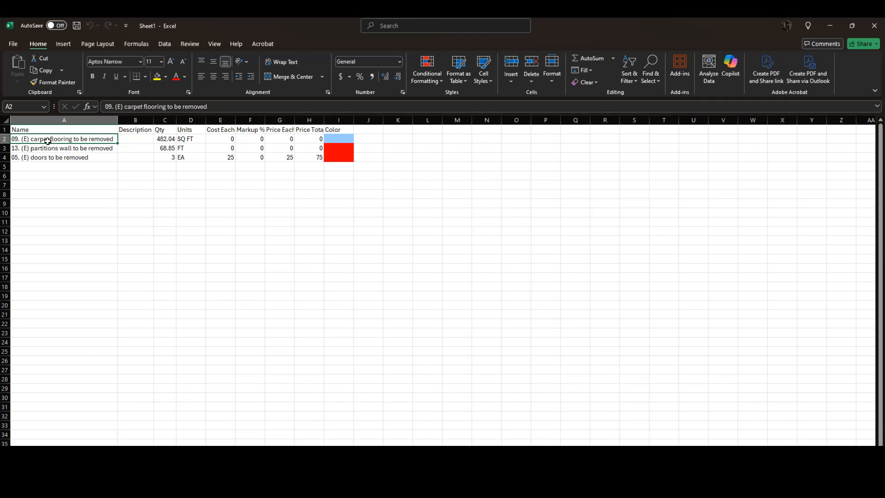
pyautogui.click(873, 29)
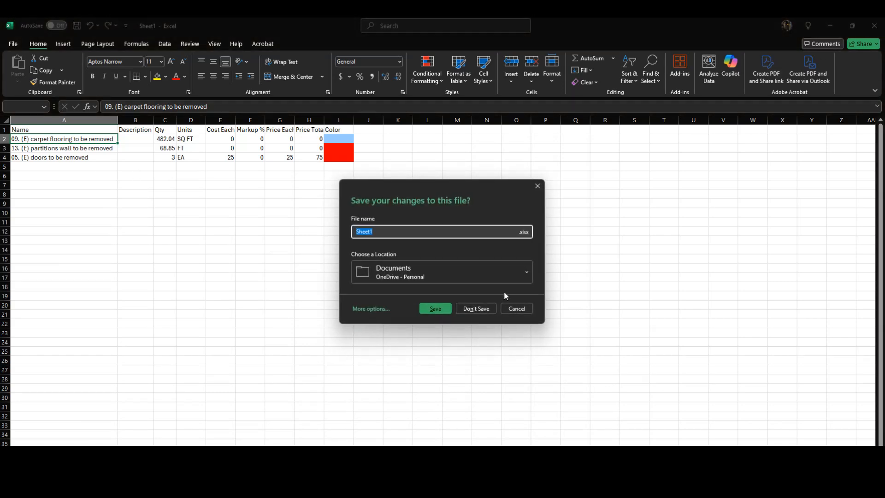
pyautogui.click(481, 308)
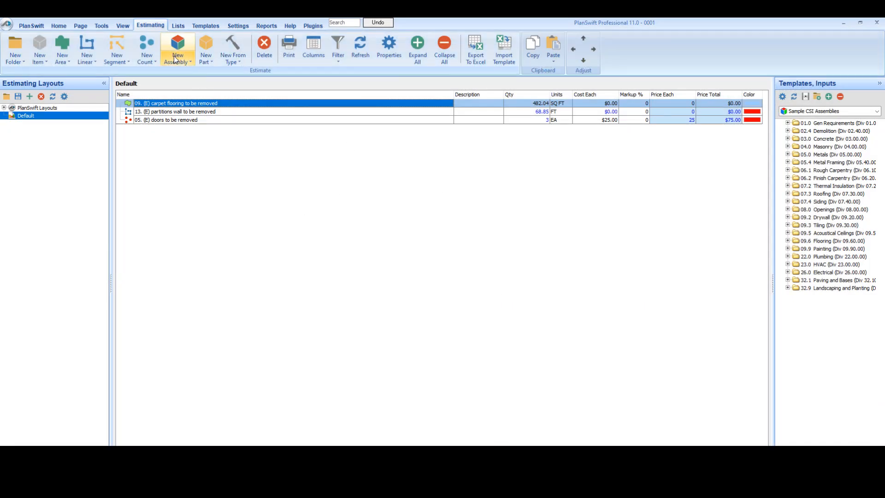
# Step: Open the A2 fixture plan sheet and set its scale to 1/8" = 1' 0"
pyautogui.click(58, 25)
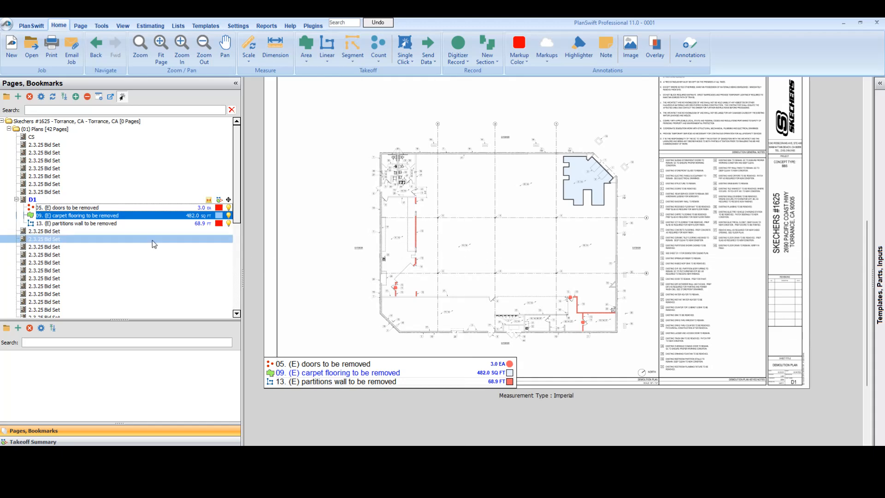
pyautogui.click(58, 231)
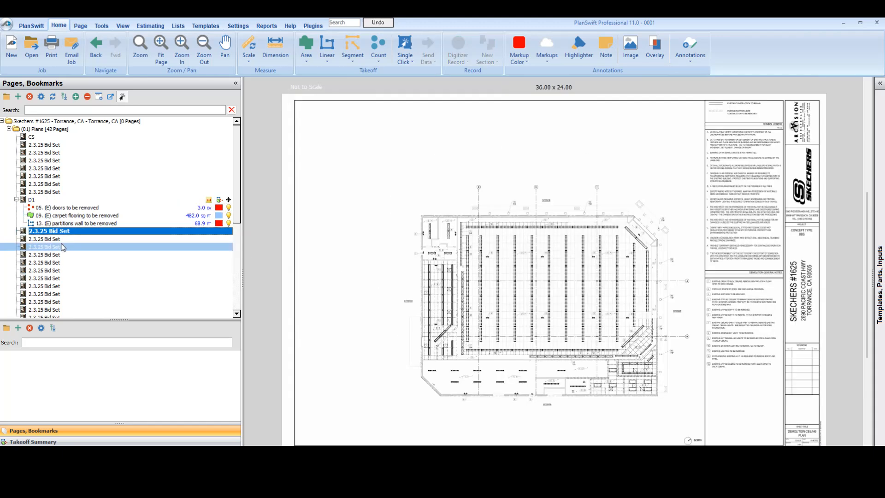
pyautogui.click(63, 247)
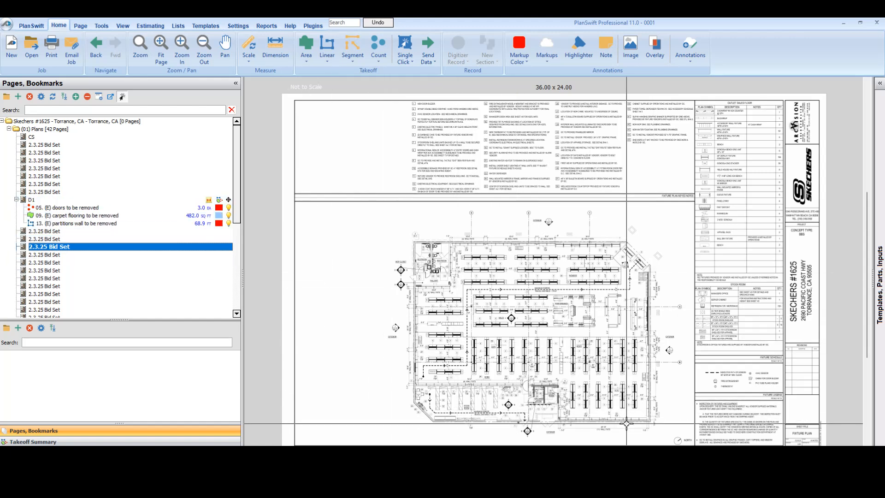
pyautogui.scroll(5, 694, 448)
pyautogui.click(248, 62)
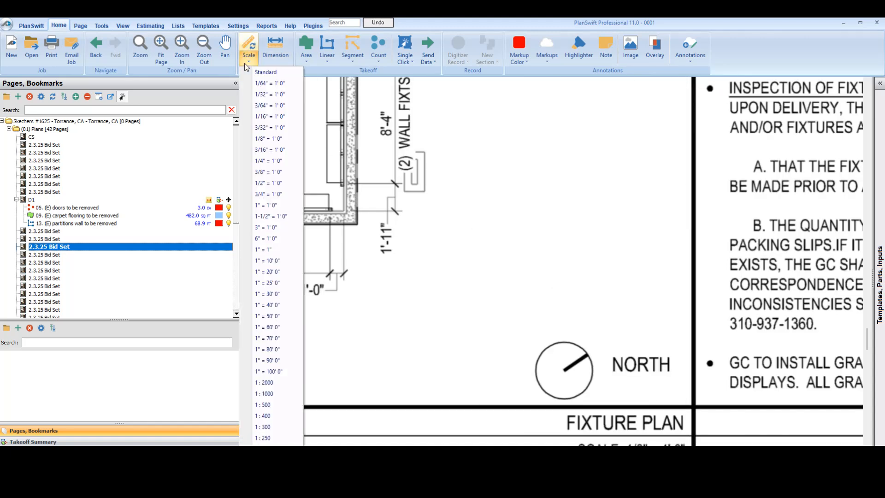
pyautogui.click(271, 139)
pyautogui.scroll(-5, 293, 154)
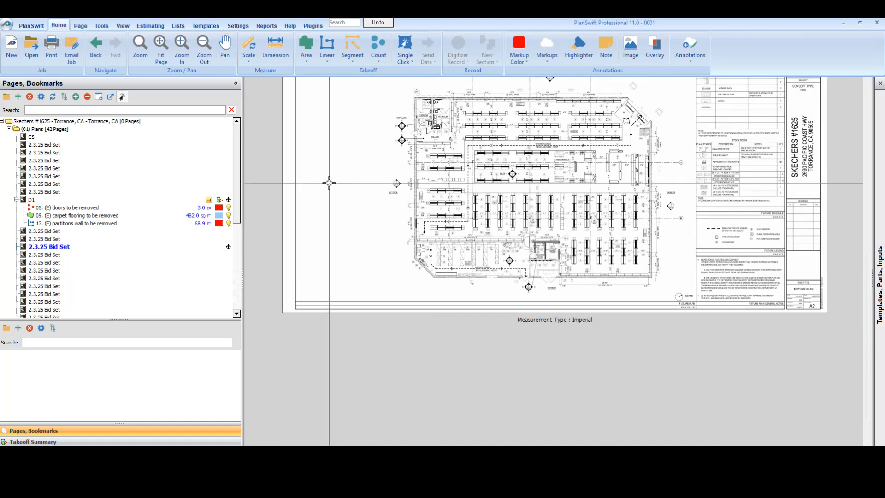
# Step: Review the existing takeoffs and templates offered by Continue With on the fixture plan, without choosing one
pyautogui.rightClick(331, 184)
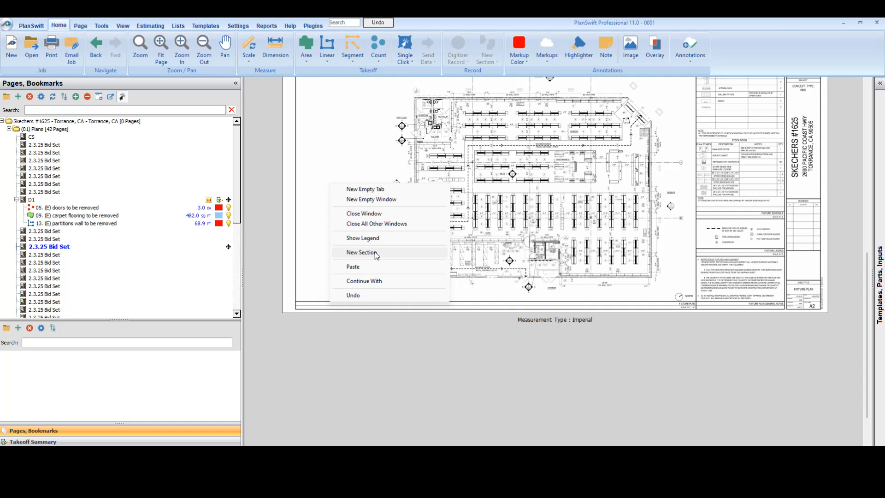
pyautogui.click(364, 282)
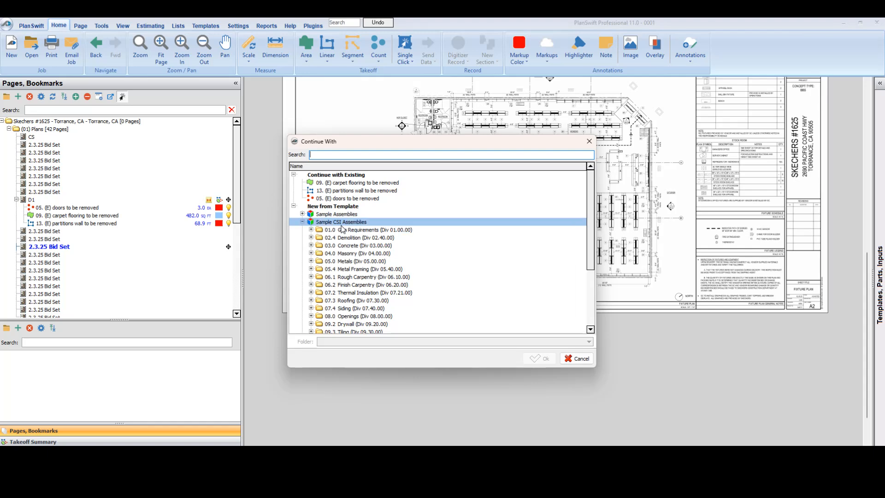
pyautogui.click(576, 359)
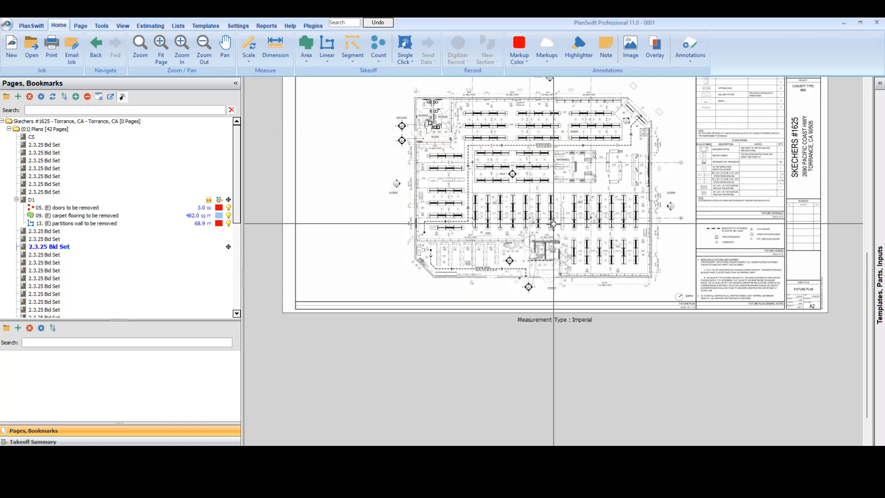
# Step: Show the Sample CSI Assemblies templates and expand 02.4 Demolition, 03.0 Concrete and its Slab on Grade assembly
pyautogui.click(880, 85)
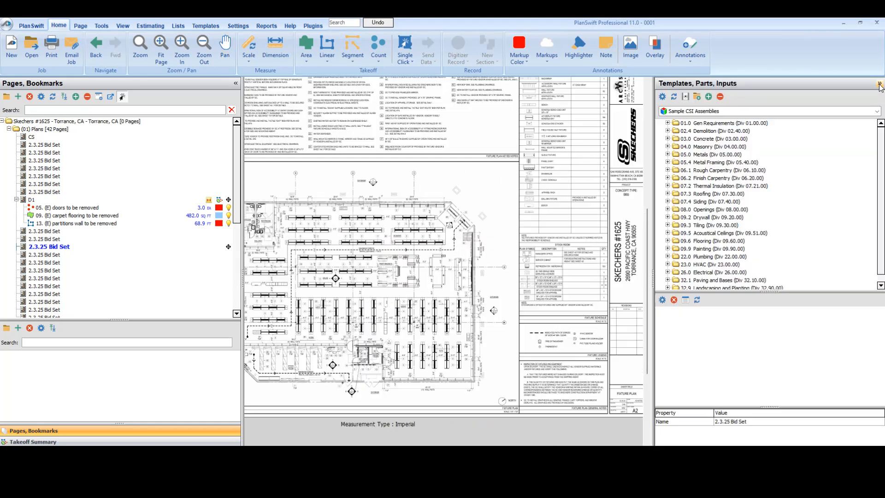
pyautogui.click(667, 132)
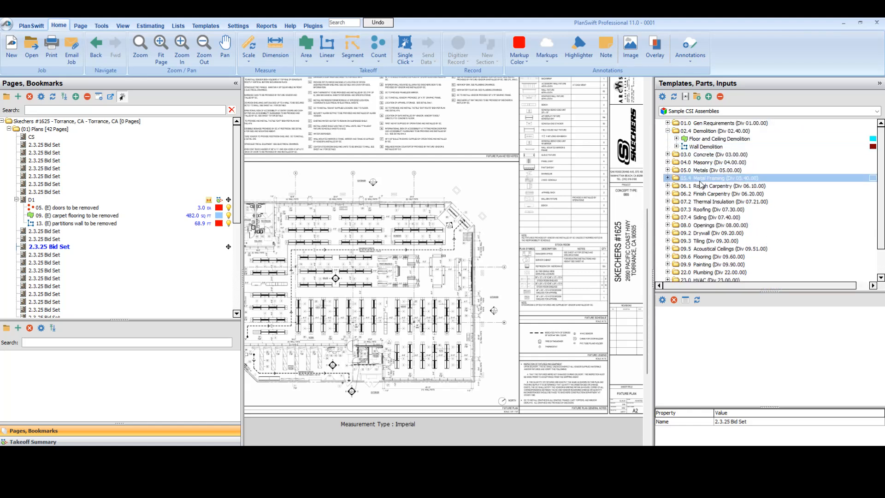
pyautogui.click(667, 155)
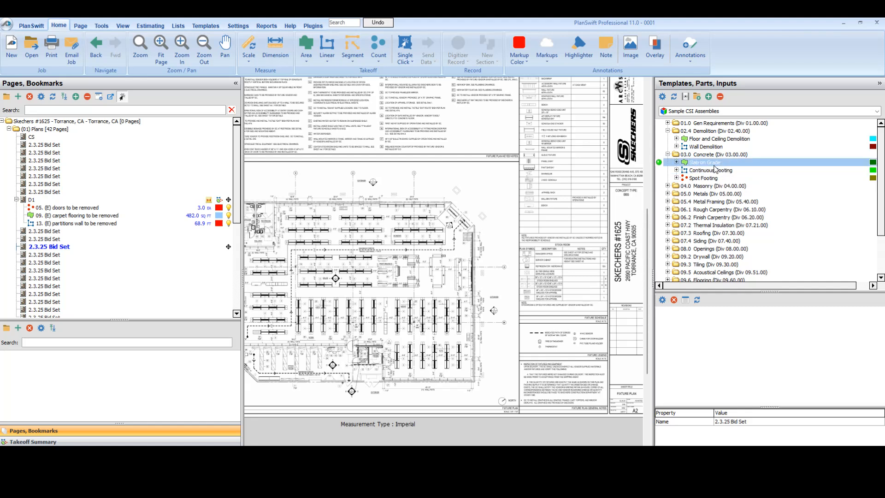
pyautogui.click(676, 163)
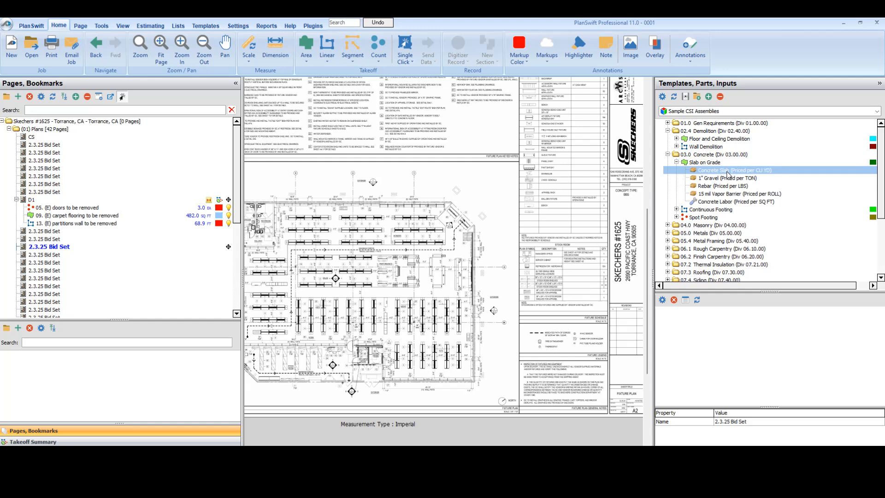
pyautogui.click(691, 163)
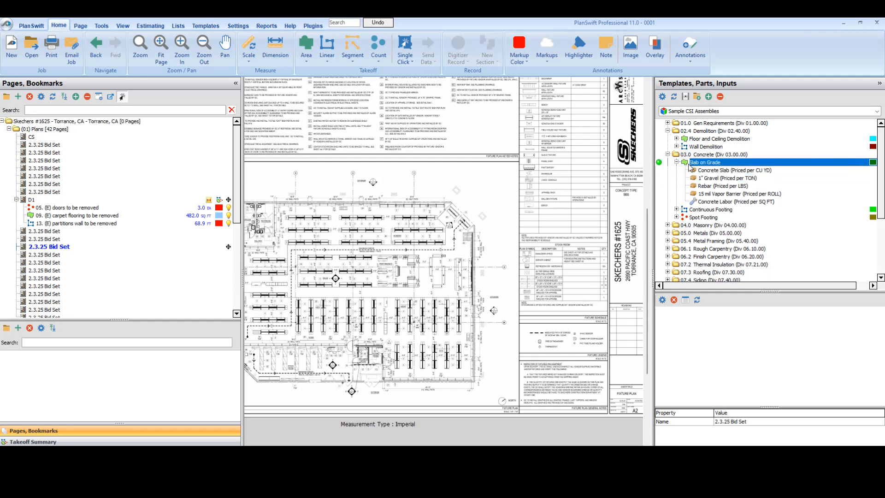
# Step: Return to the D1 demolition plan and bring up the carpet area in the building's northeast corner
pyautogui.scroll(-6, 159, 255)
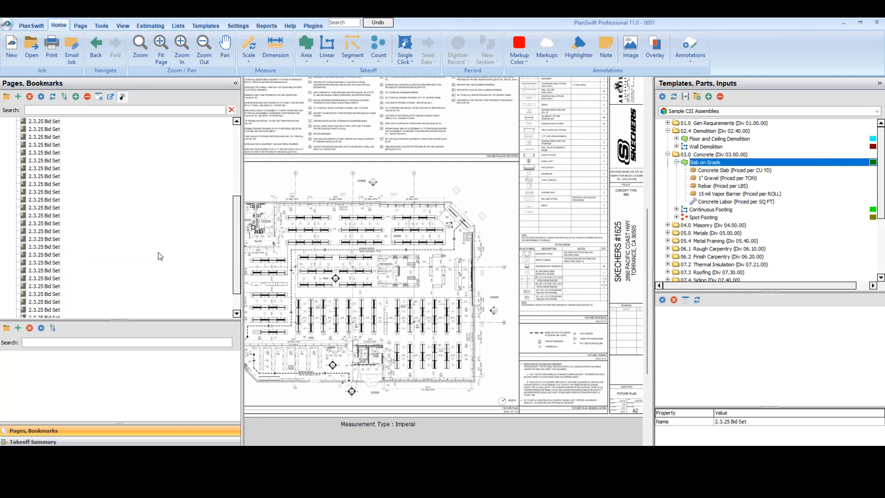
pyautogui.click(69, 301)
pyautogui.scroll(6, 58, 192)
pyautogui.scroll(1, 59, 193)
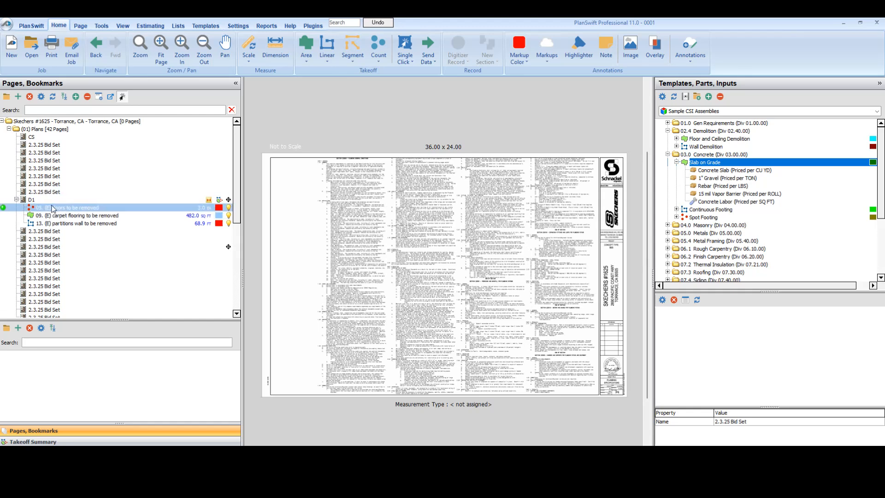
pyautogui.click(55, 200)
pyautogui.scroll(5, 527, 280)
pyautogui.moveTo(526, 281); pyautogui.dragTo(463, 262)
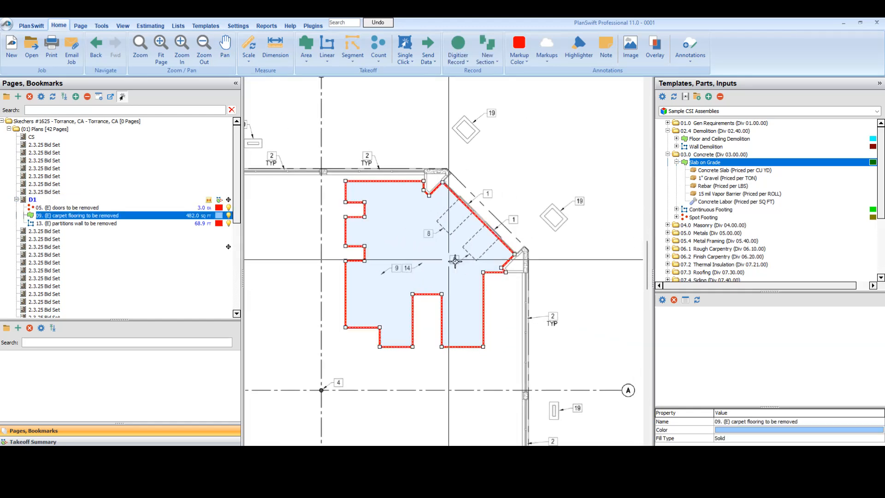
pyautogui.moveTo(499, 211); pyautogui.dragTo(519, 198)
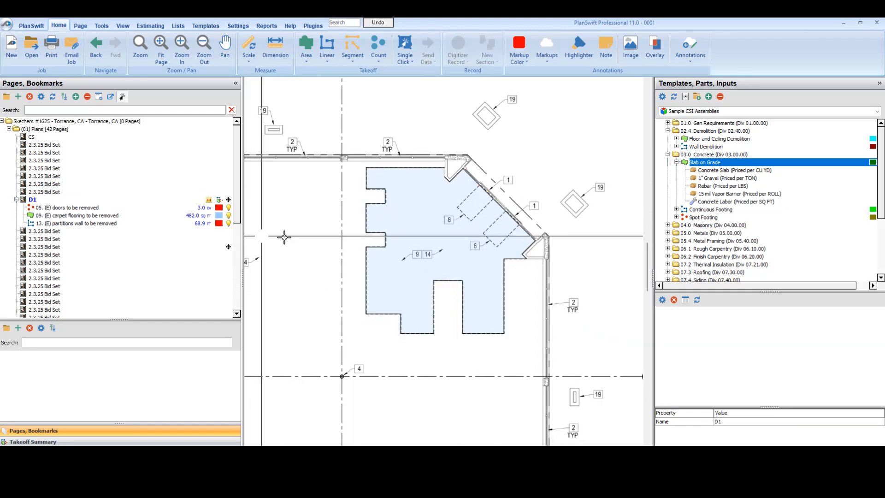
# Step: Toggle the visibility of the 09. (E) carpet flooring to be removed takeoff and leave it hidden on the plan
pyautogui.scroll(-5, 391, 240)
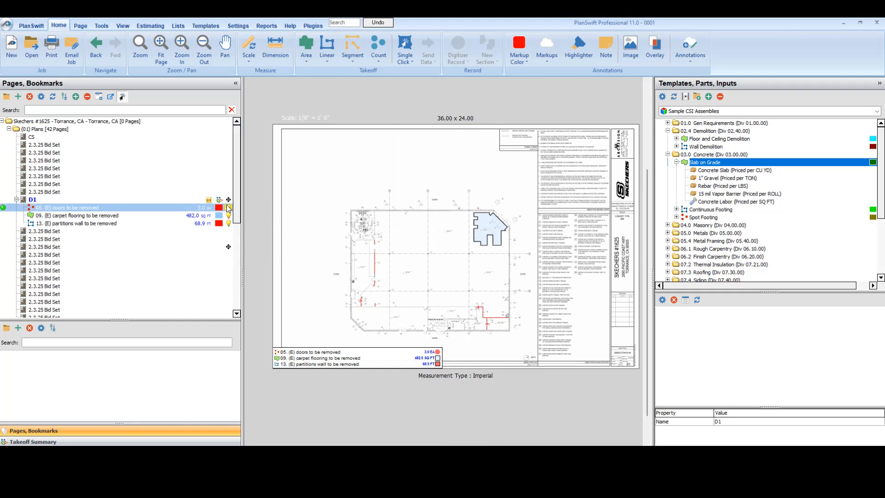
pyautogui.click(227, 215)
pyautogui.click(227, 216)
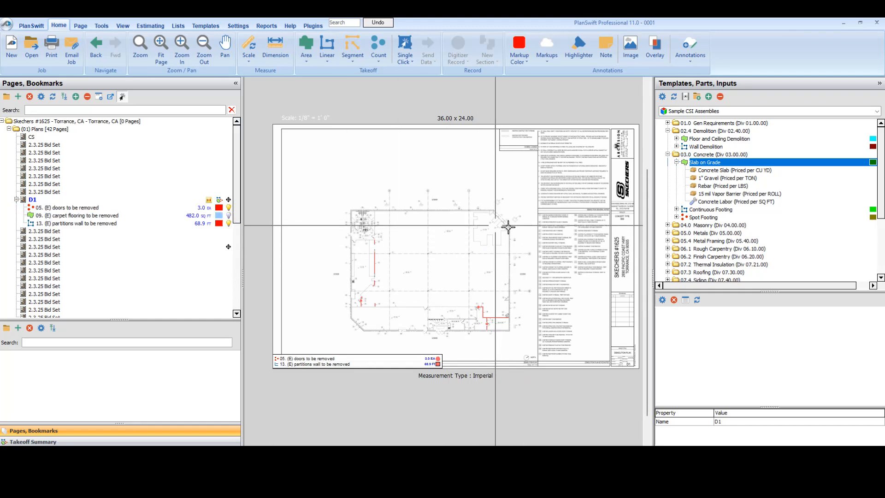
pyautogui.scroll(5, 508, 223)
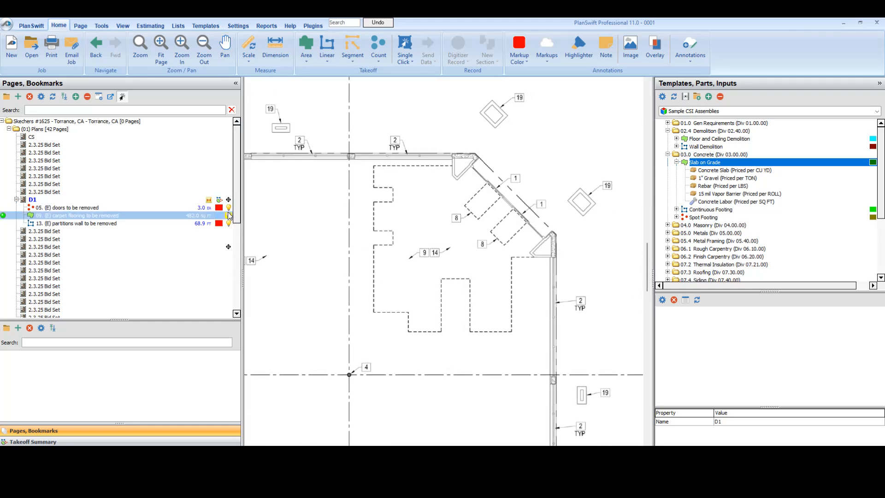
pyautogui.doubleClick(228, 216)
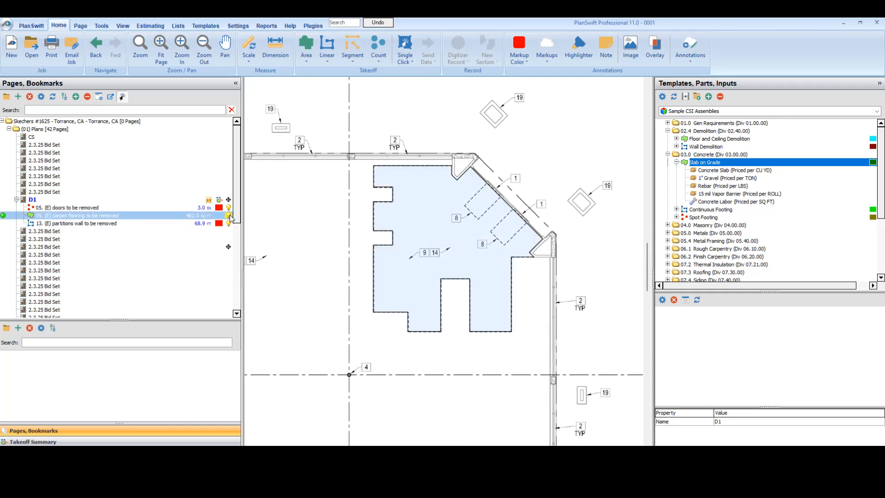
pyautogui.click(539, 276)
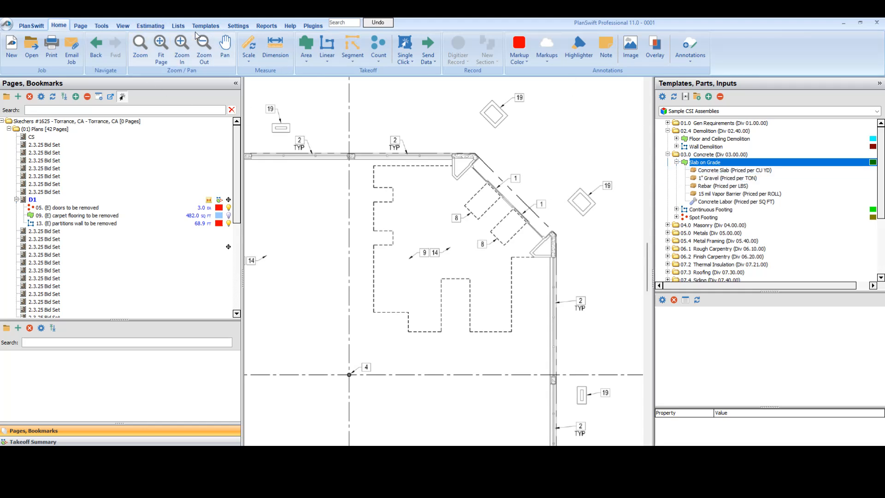
# Step: Look through the part types that can be added to the carpet flooring item in the estimate
pyautogui.click(167, 26)
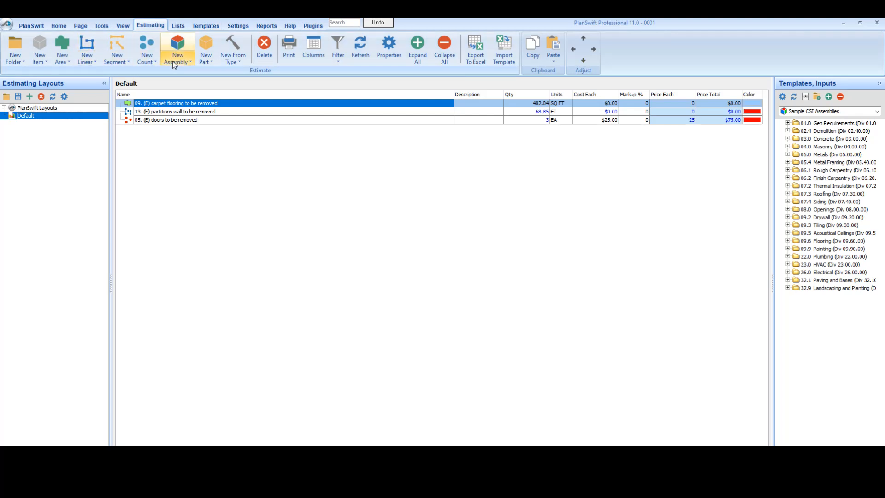
pyautogui.click(206, 60)
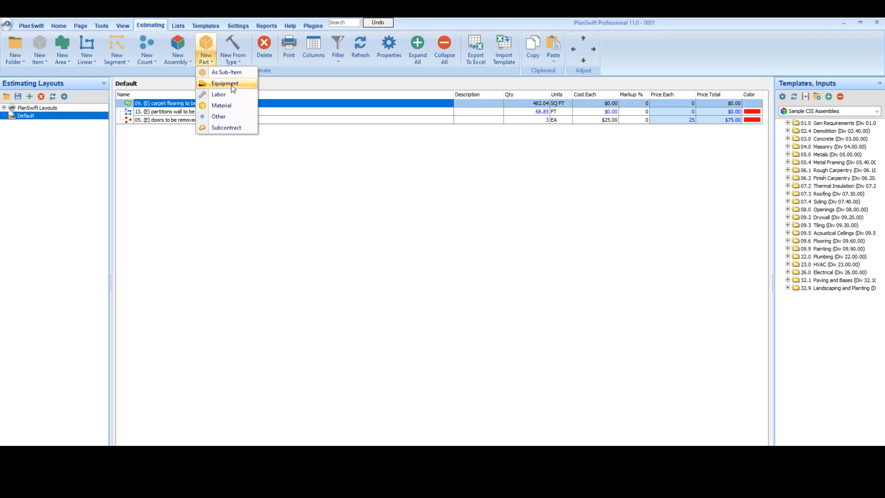
pyautogui.click(284, 164)
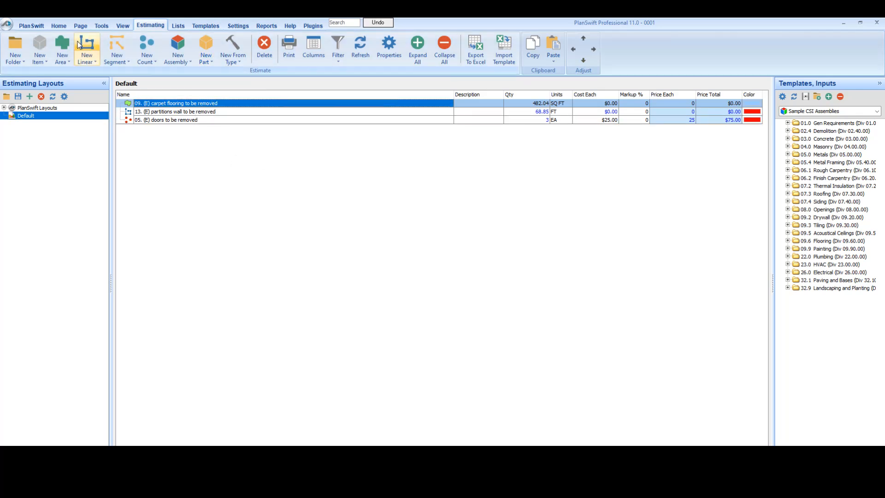
# Step: Start a Slab on Grade takeoff from the assembly template on the D1 plan with a waste of 5%
pyautogui.click(58, 25)
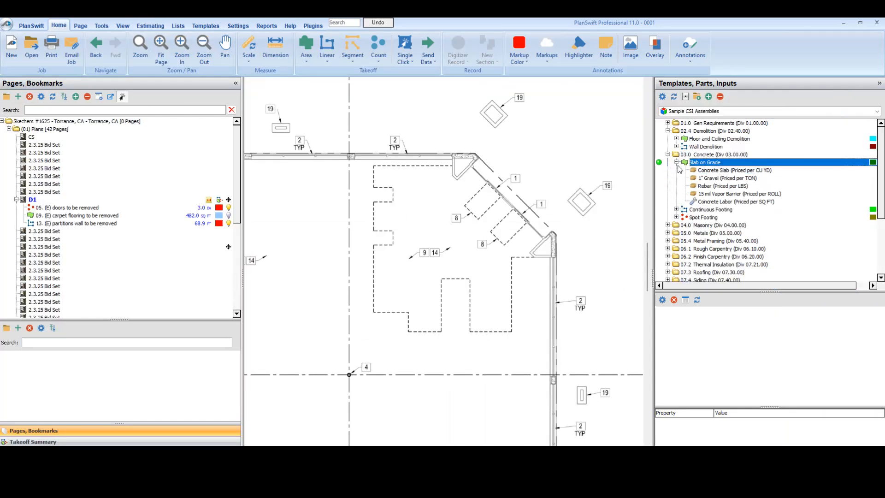
pyautogui.click(660, 162)
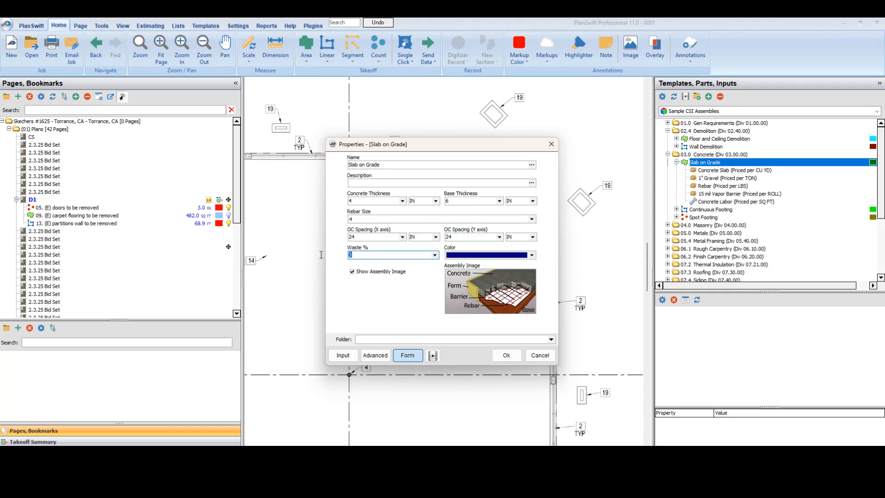
pyautogui.write('5')
pyautogui.click(386, 269)
pyautogui.click(506, 355)
# Step: Trace the slab outline from the carpet area's northwest corner along the north edge, the diagonal wall and its column corners to the southeast corner
pyautogui.scroll(3, 415, 230)
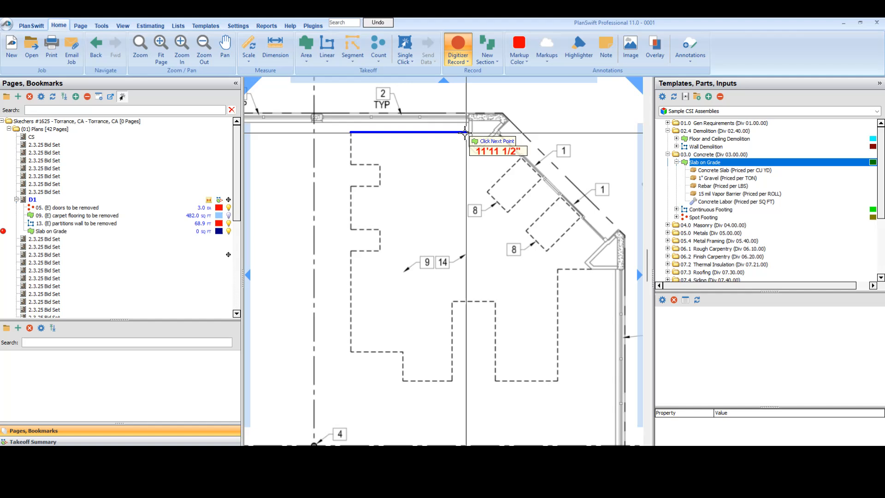
pyautogui.click(469, 132)
pyautogui.click(471, 149)
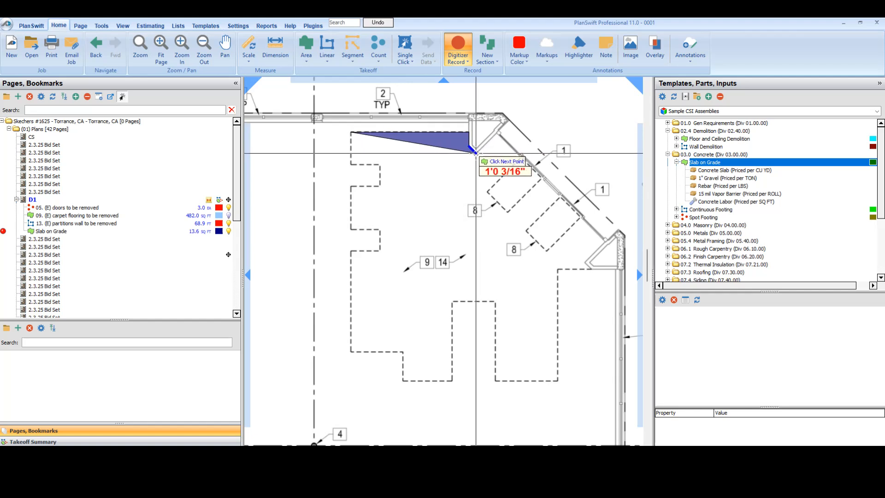
pyautogui.click(495, 134)
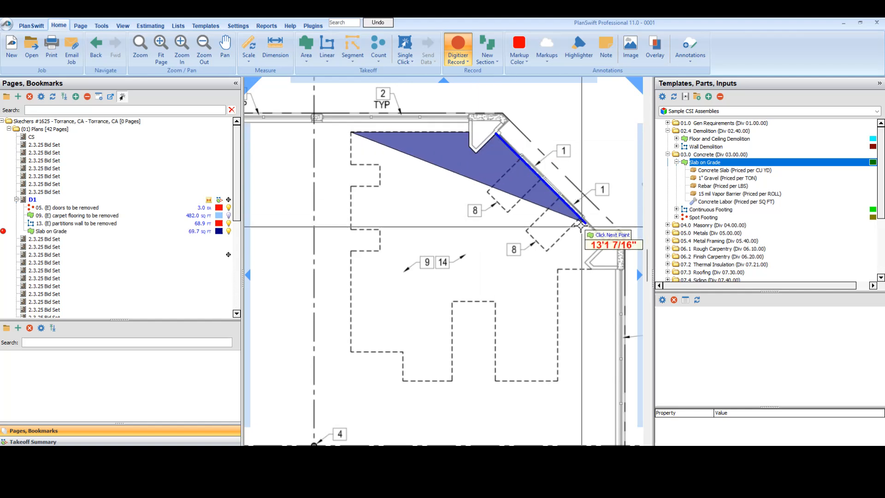
pyautogui.click(605, 239)
pyautogui.click(585, 263)
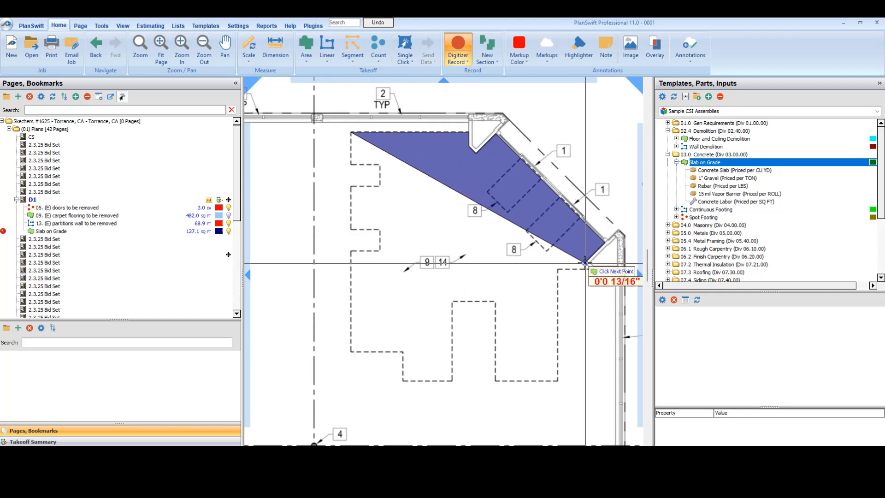
pyautogui.click(559, 268)
pyautogui.click(558, 381)
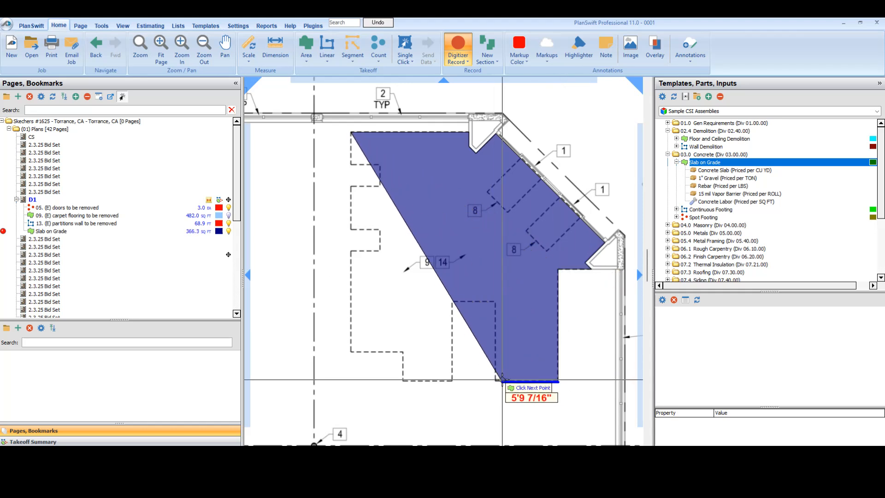
# Step: Continue the slab outline along the south edge, around the rectangular recess and the stepped corner, to the west edge
pyautogui.click(494, 381)
pyautogui.click(495, 301)
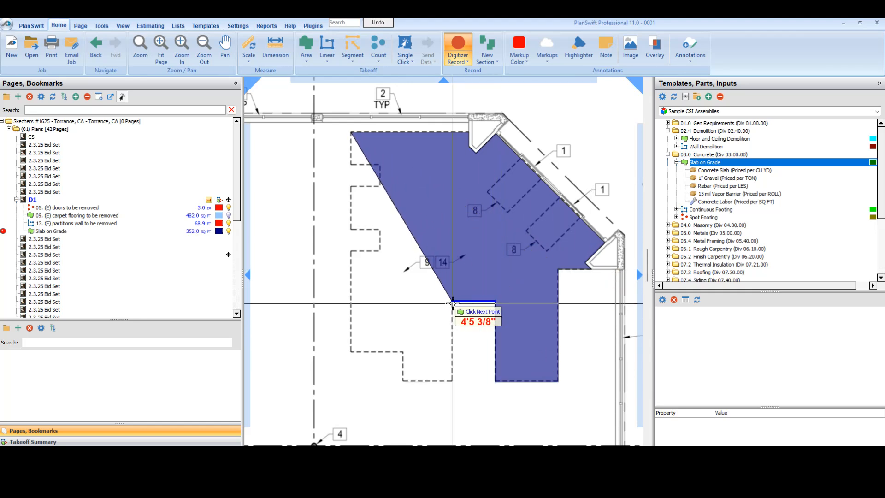
pyautogui.click(452, 301)
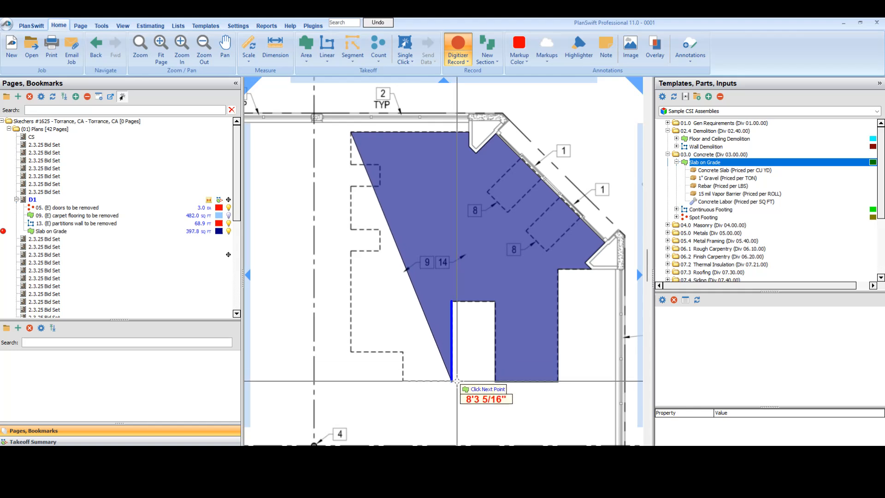
pyautogui.click(452, 381)
pyautogui.click(402, 381)
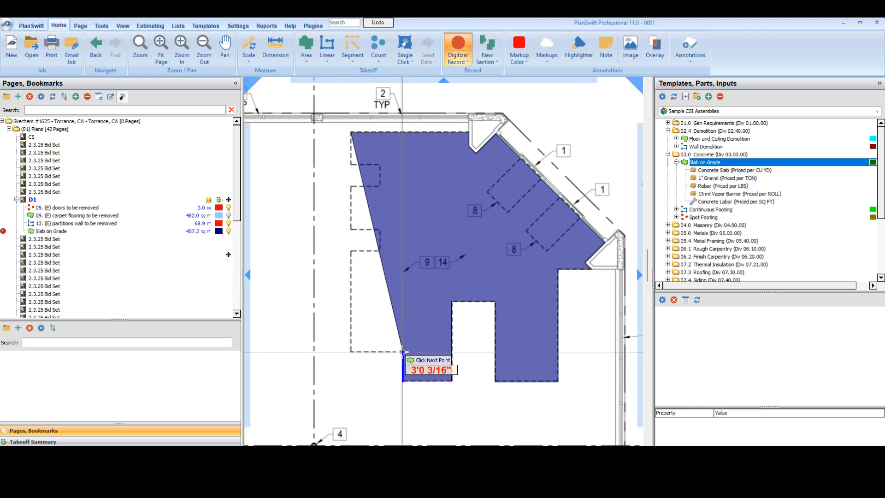
pyautogui.click(402, 352)
pyautogui.click(350, 351)
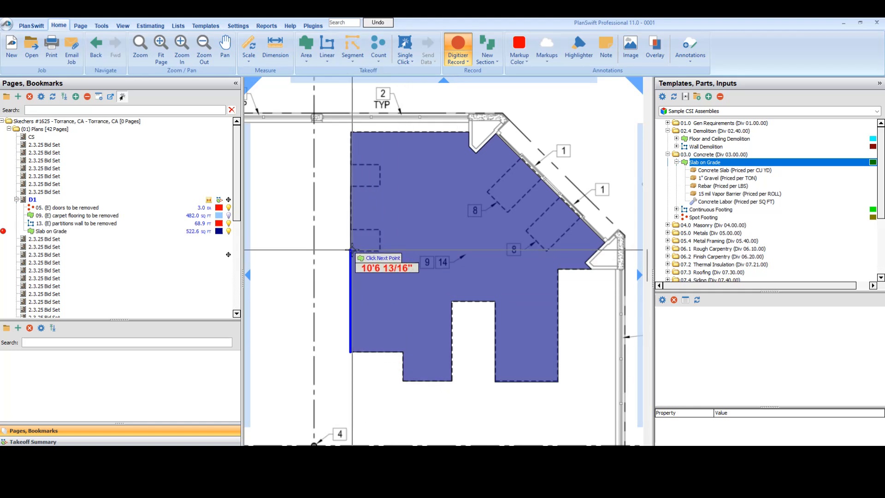
# Step: Complete the slab outline up the west edge, going around both small rectangular notches
pyautogui.click(350, 250)
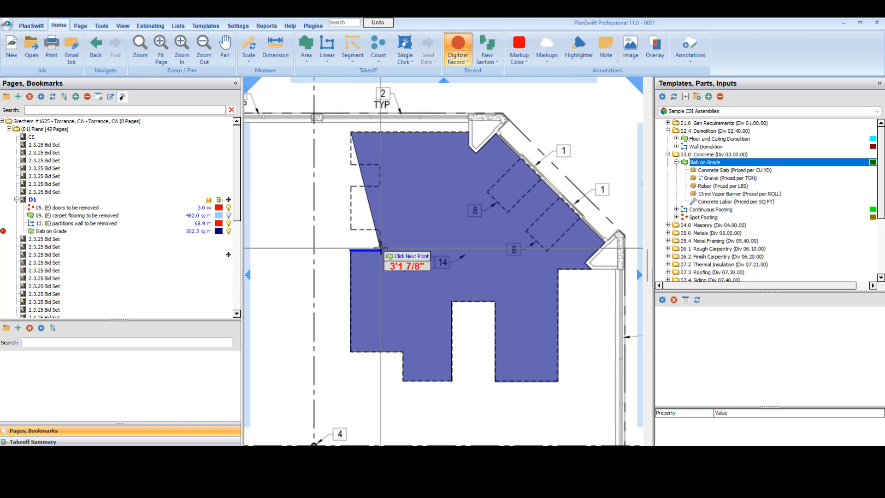
pyautogui.click(381, 250)
pyautogui.click(381, 229)
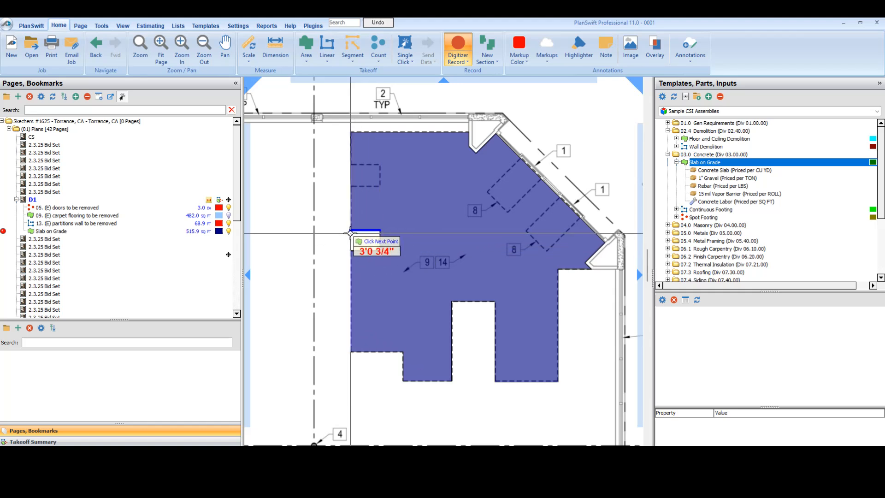
pyautogui.click(351, 229)
pyautogui.click(350, 187)
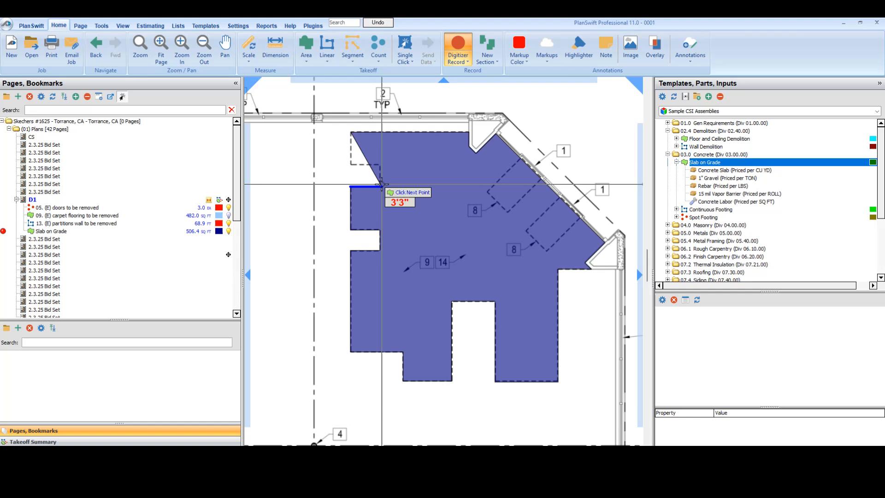
pyautogui.click(381, 186)
pyautogui.click(381, 164)
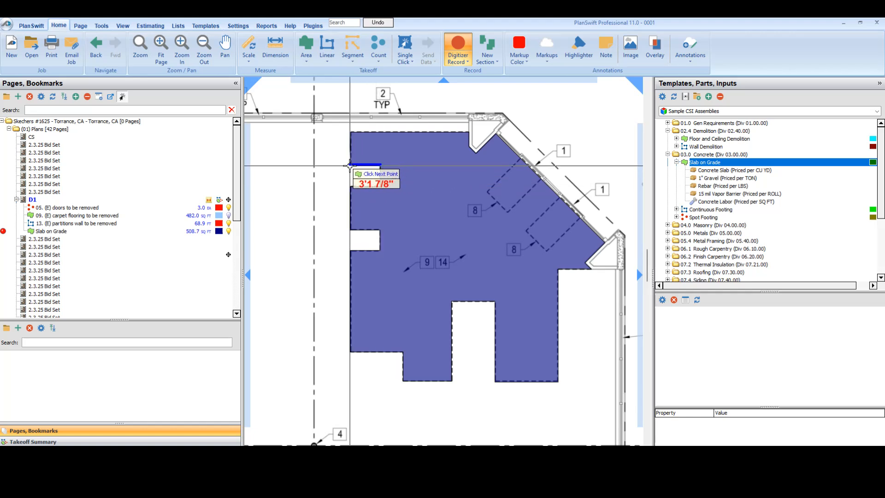
pyautogui.doubleClick(350, 164)
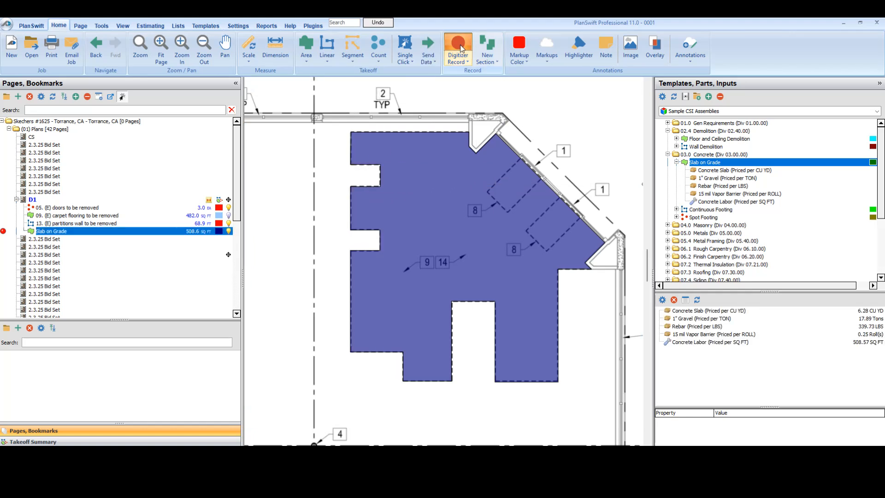
# Step: Stop recording, select the Slab on Grade takeoff and review its vapor barrier and concrete labor parts
pyautogui.click(201, 223)
pyautogui.click(136, 231)
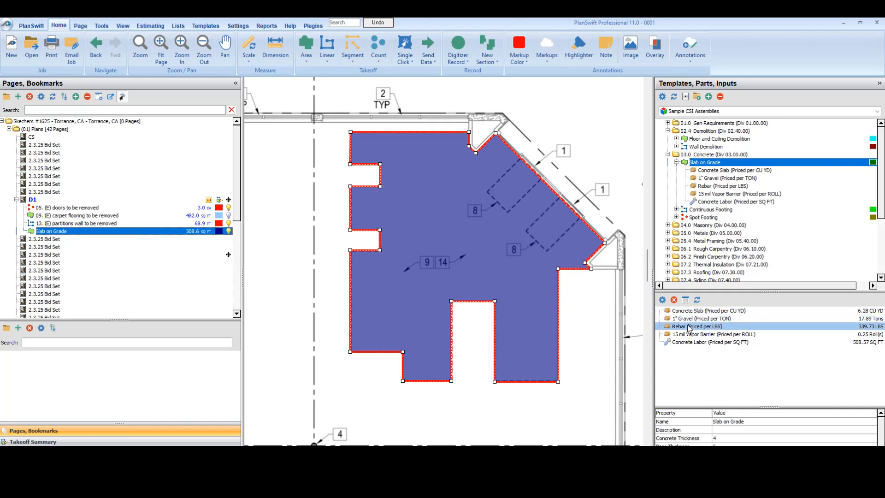
pyautogui.click(730, 334)
pyautogui.click(730, 343)
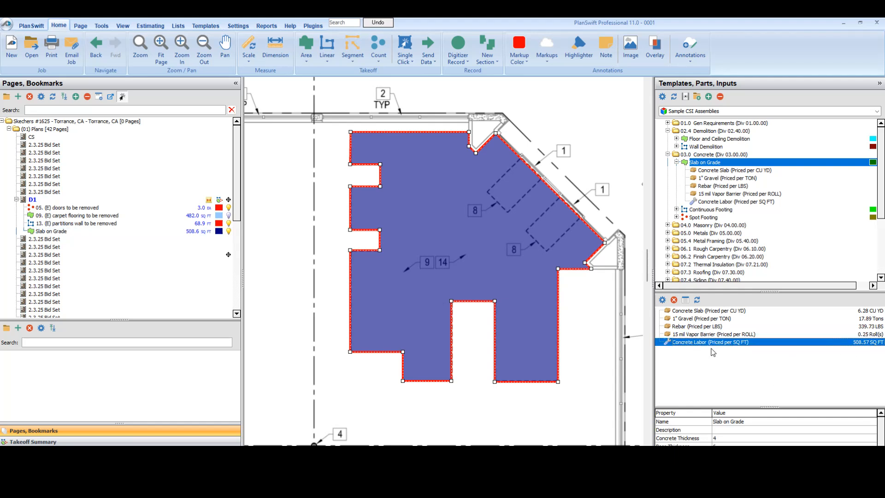
# Step: Examine the Slab on Grade item in the estimate, including its quantity and the formulas in its advanced properties
pyautogui.click(153, 25)
pyautogui.click(120, 128)
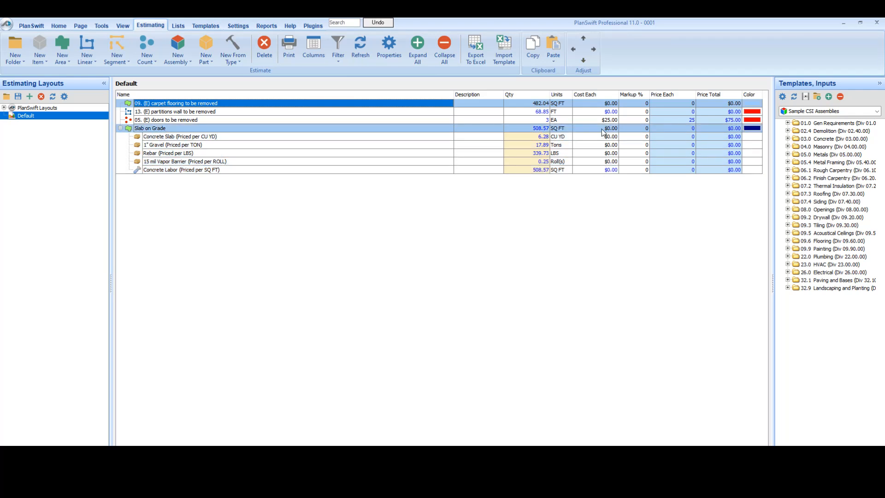
pyautogui.click(534, 131)
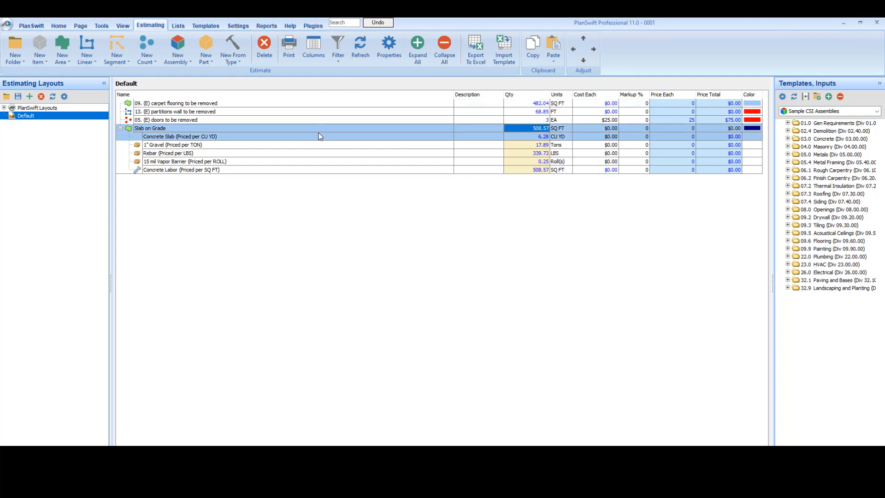
pyautogui.doubleClick(231, 128)
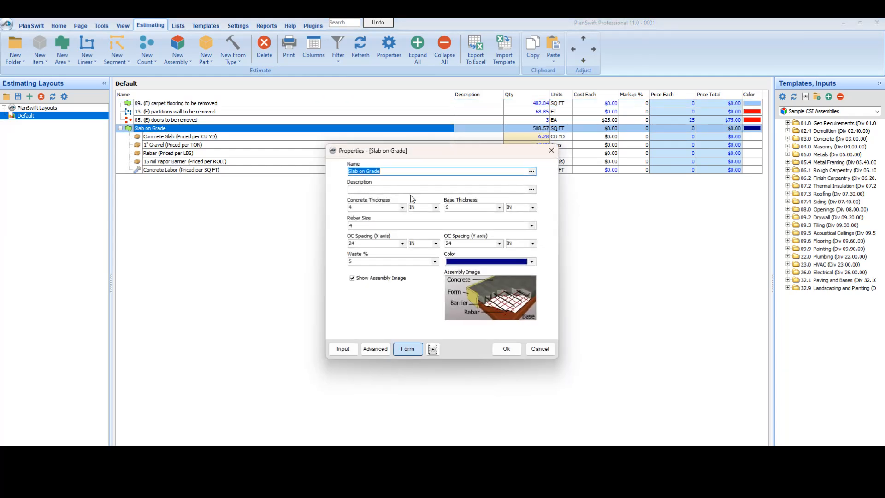
pyautogui.click(379, 350)
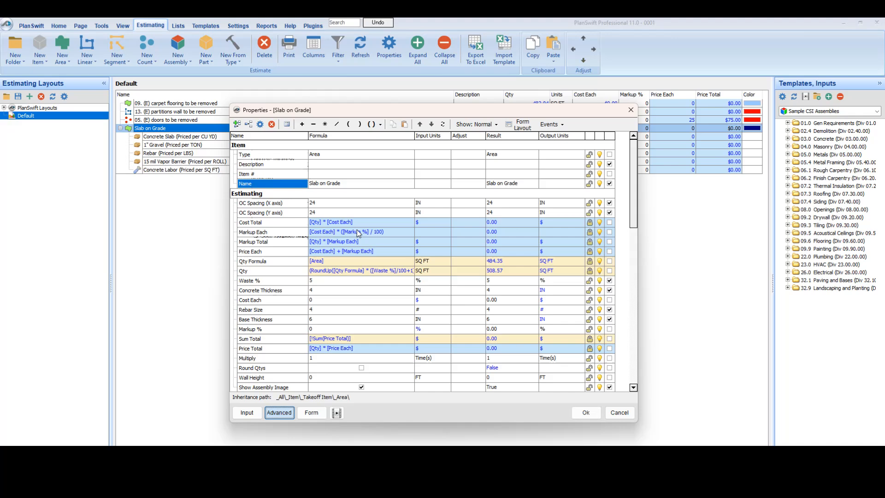
pyautogui.click(581, 412)
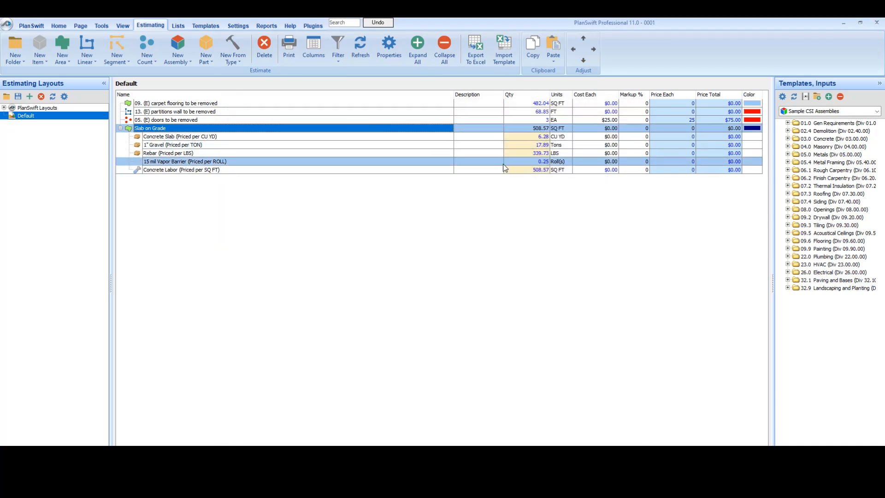
# Step: Set the cost each of the Concrete Slab part to $300 in the estimate
pyautogui.click(599, 136)
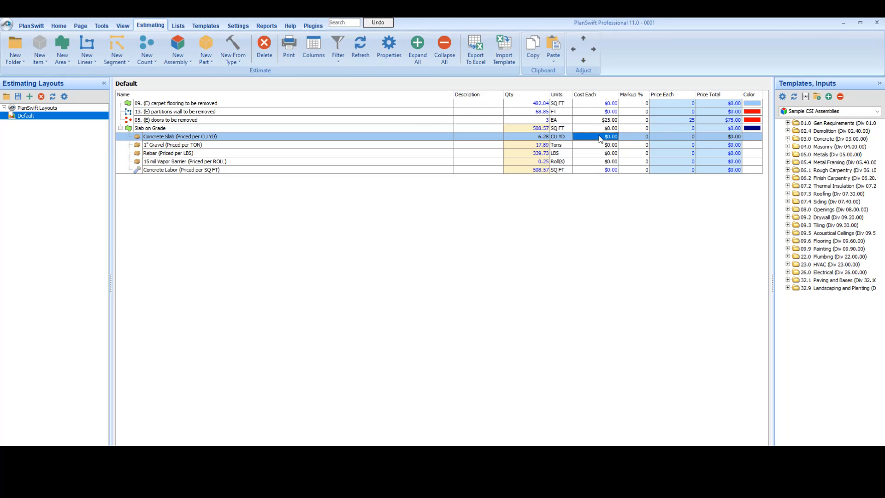
pyautogui.write('300')
pyautogui.press('Return')
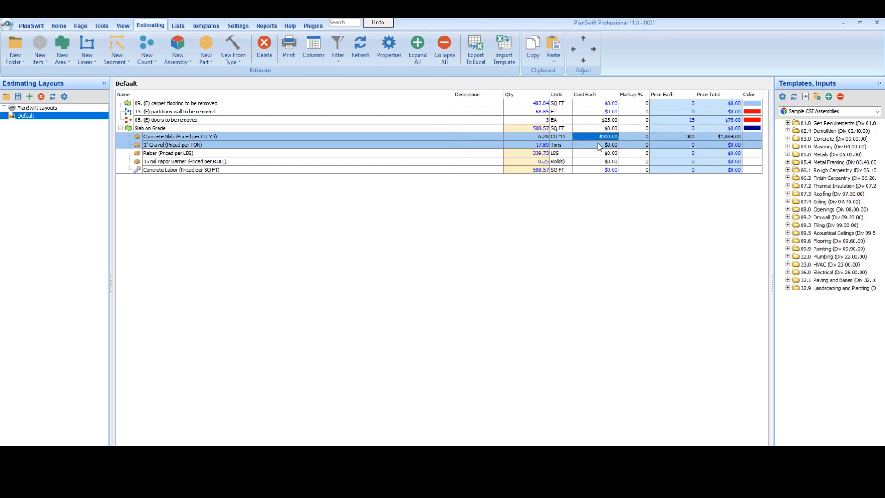
# Step: Set the cost each of the 1" Gravel part to $50 in its properties
pyautogui.click(599, 145)
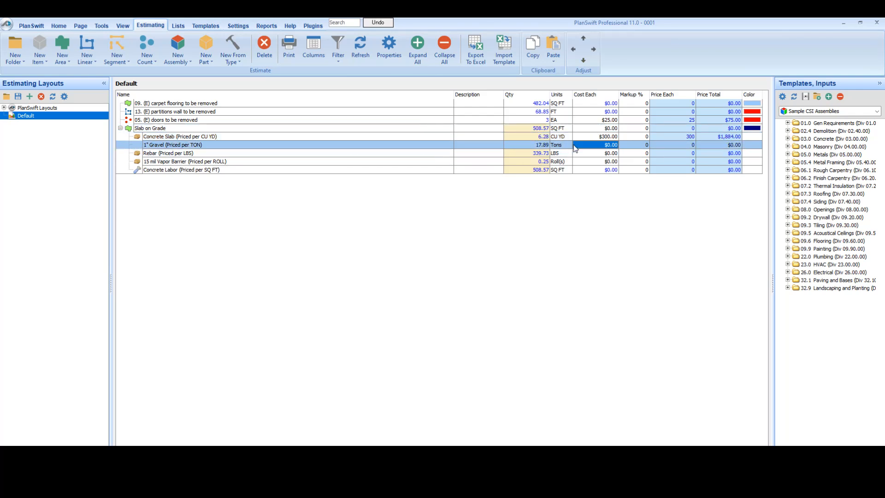
pyautogui.doubleClick(596, 146)
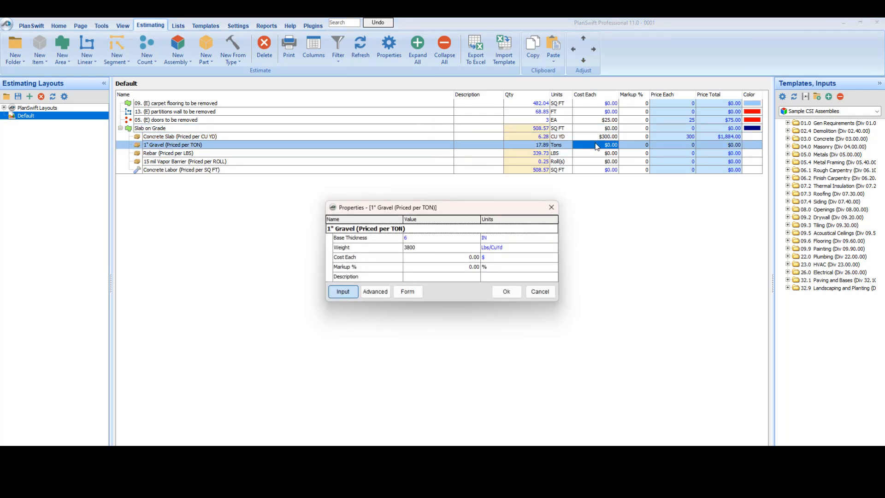
pyautogui.click(550, 206)
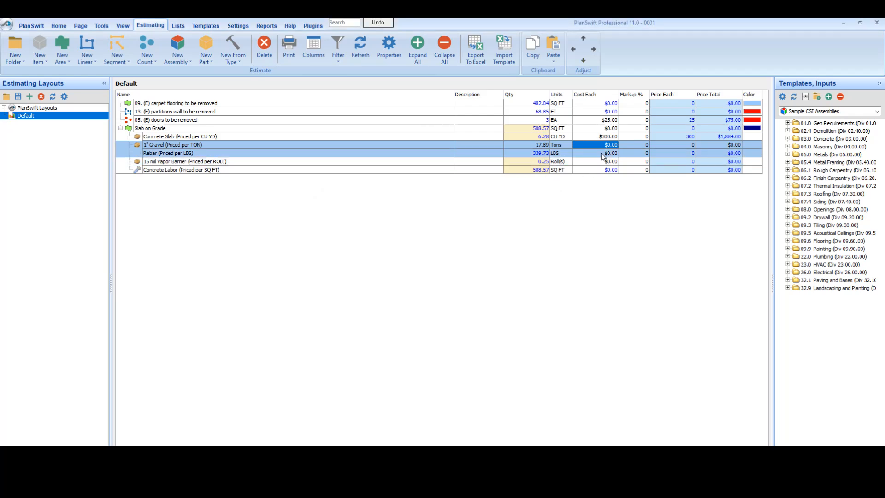
pyautogui.doubleClick(606, 149)
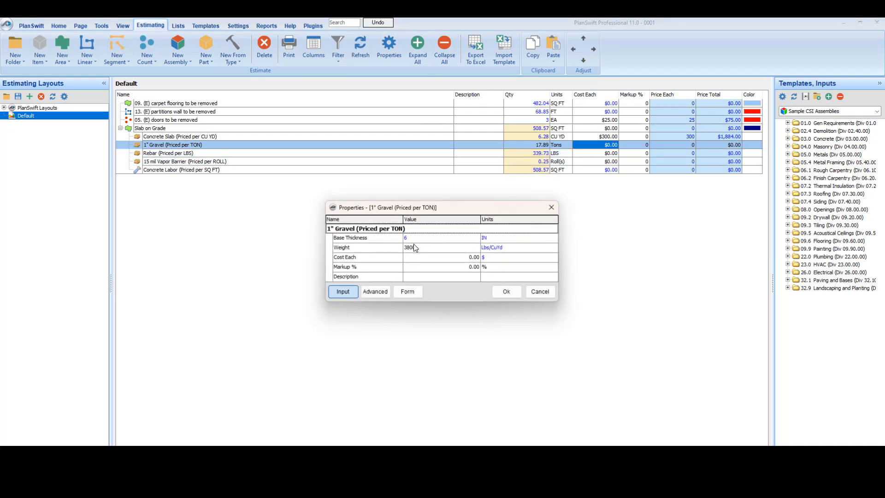
pyautogui.click(424, 256)
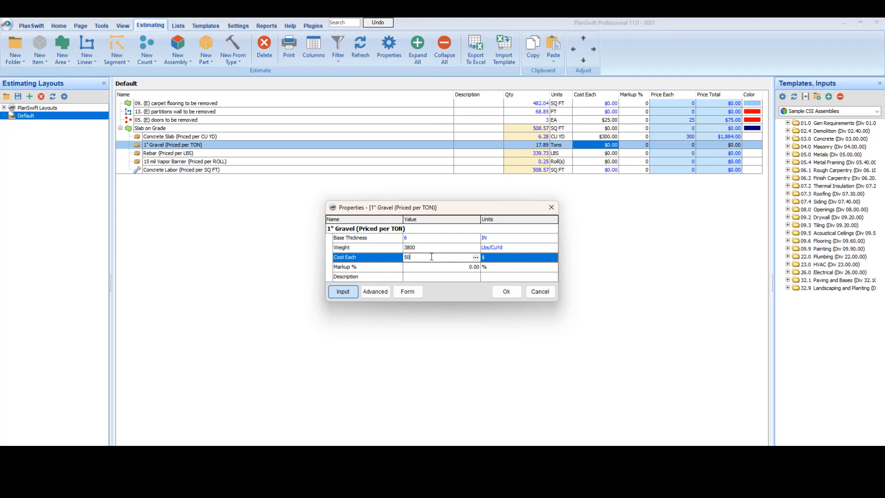
pyautogui.click(506, 291)
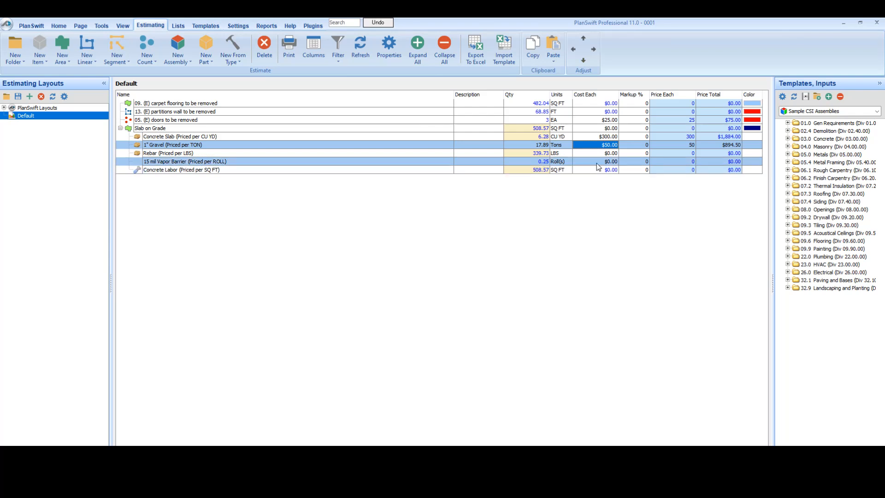
# Step: Set the cost each of the Concrete Labor part to $2 in its properties
pyautogui.press('Down')
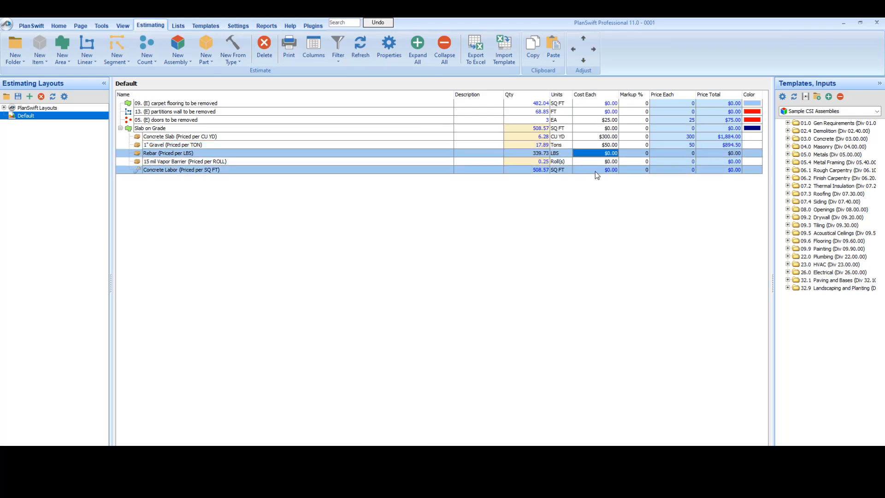
pyautogui.doubleClick(595, 171)
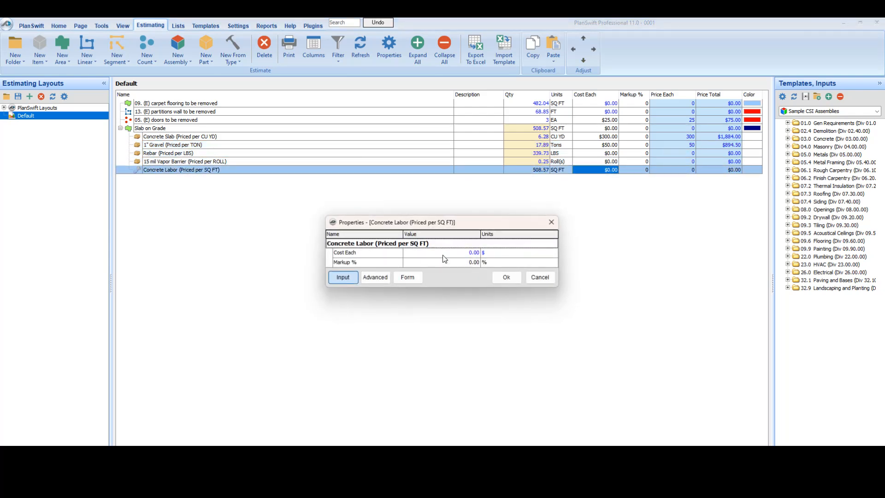
pyautogui.click(442, 253)
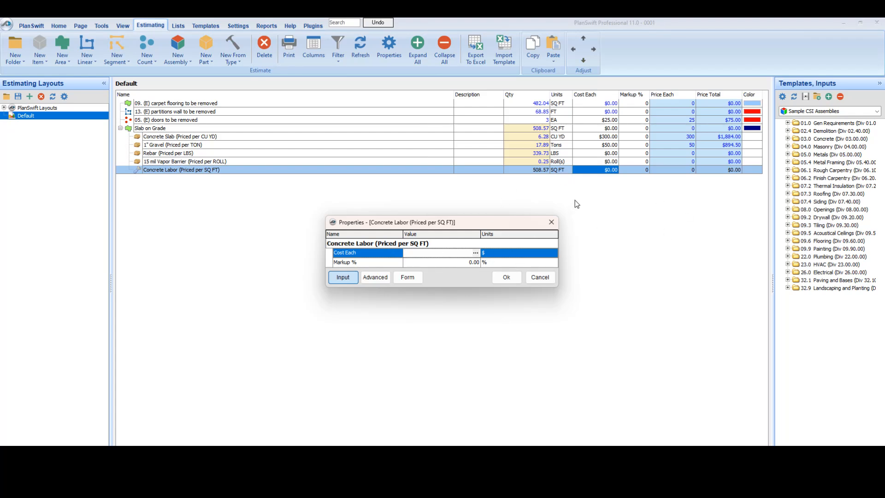
pyautogui.write('2')
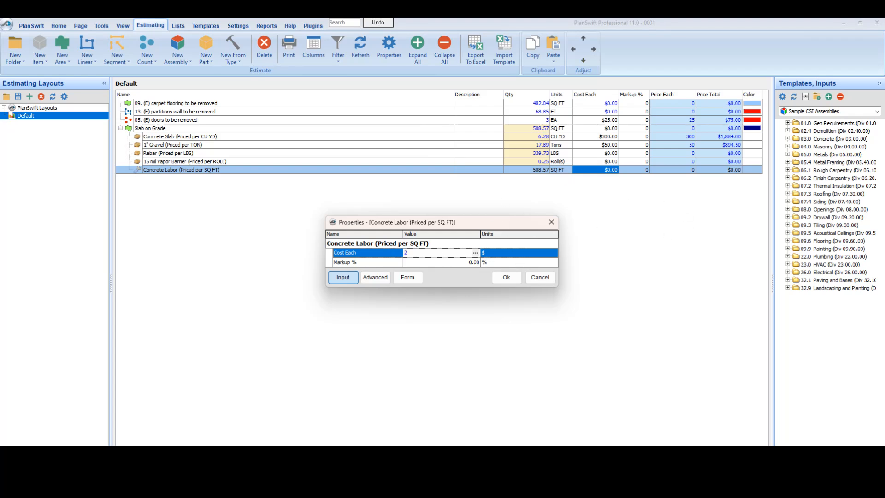
pyautogui.click(506, 276)
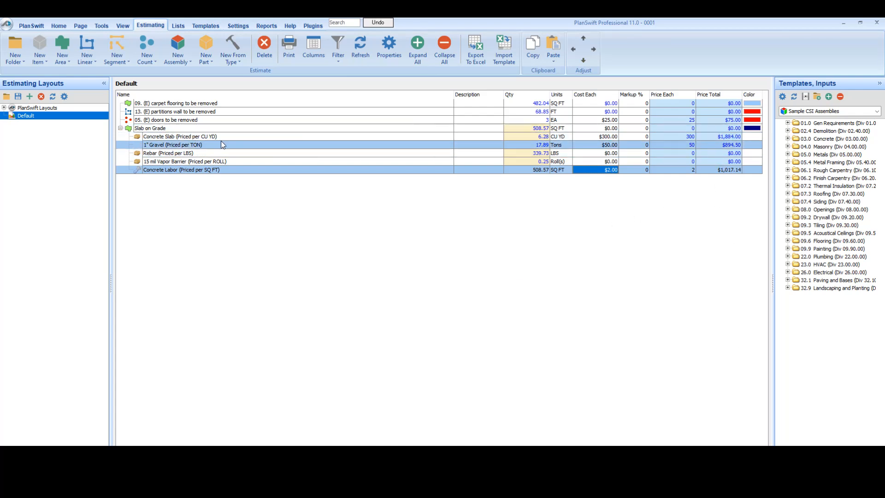
# Step: Select the Slab on Grade item in the estimate, return to the D1 demolition plan and collapse the template list
pyautogui.click(166, 128)
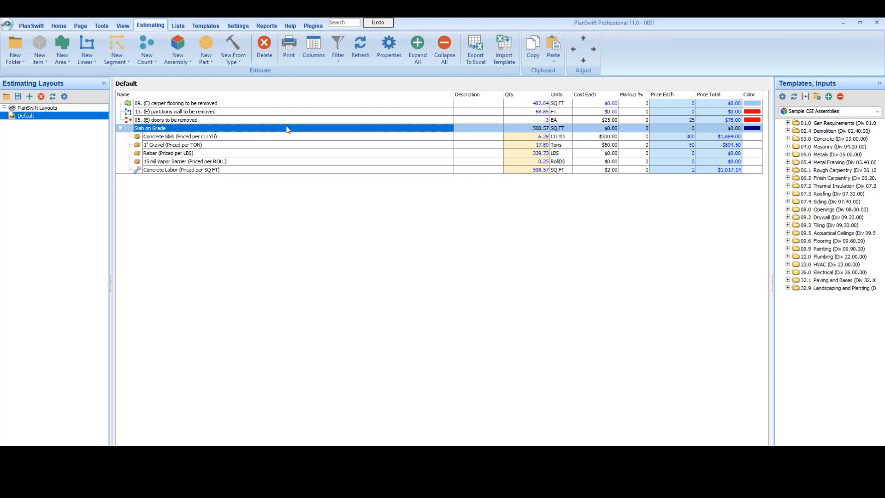
pyautogui.click(58, 26)
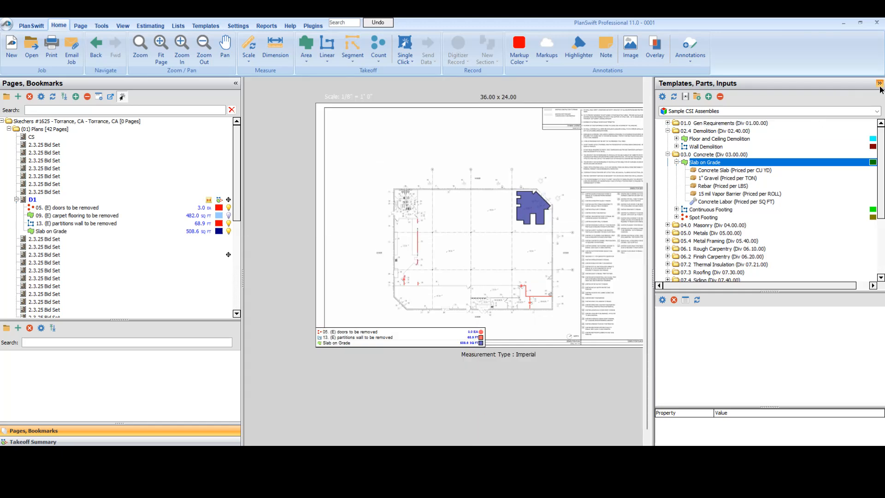
pyautogui.click(879, 83)
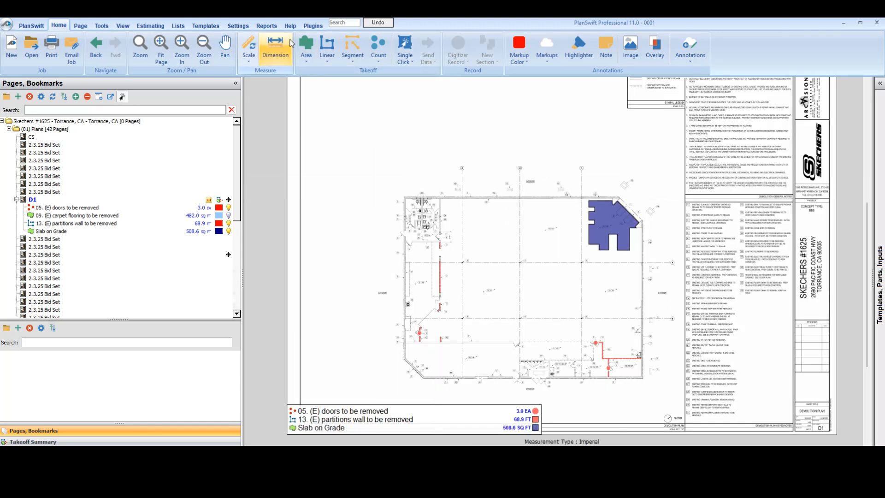
# Step: Review the All Items, Quote (by Division), Quote and Bid Cost reports, and return to the demolition plan
pyautogui.click(267, 26)
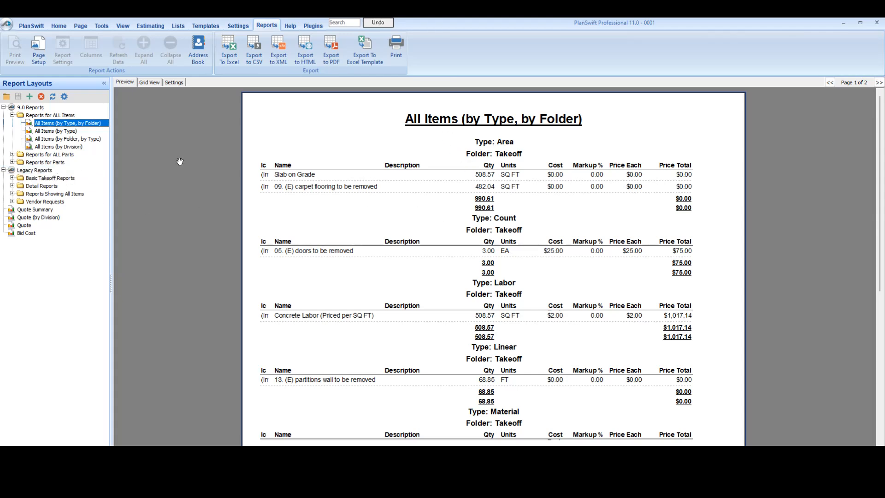
pyautogui.click(51, 130)
pyautogui.click(50, 139)
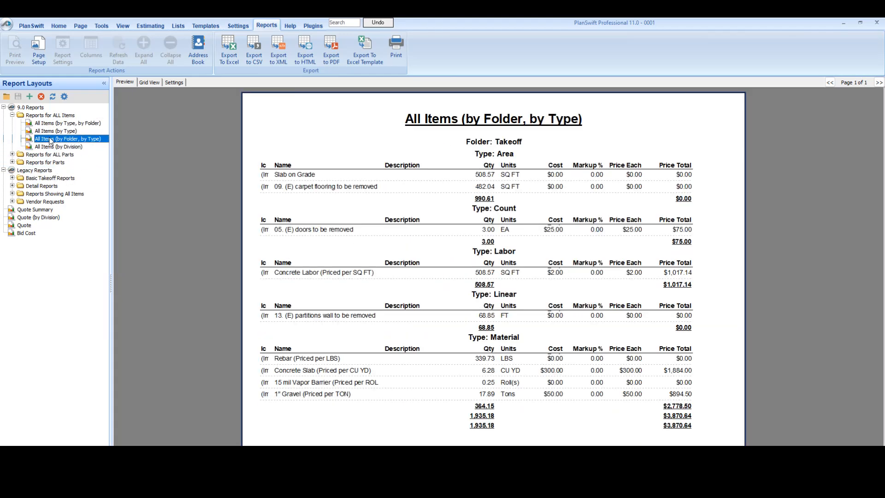
pyautogui.click(54, 217)
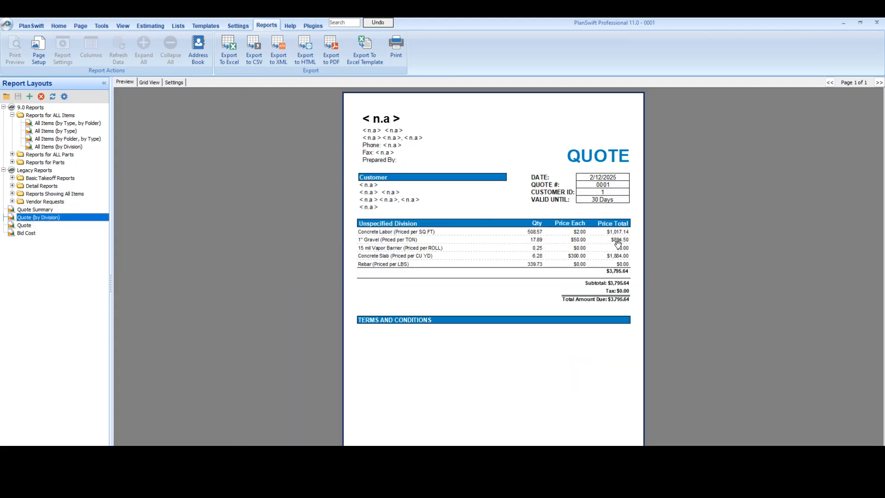
pyautogui.click(27, 224)
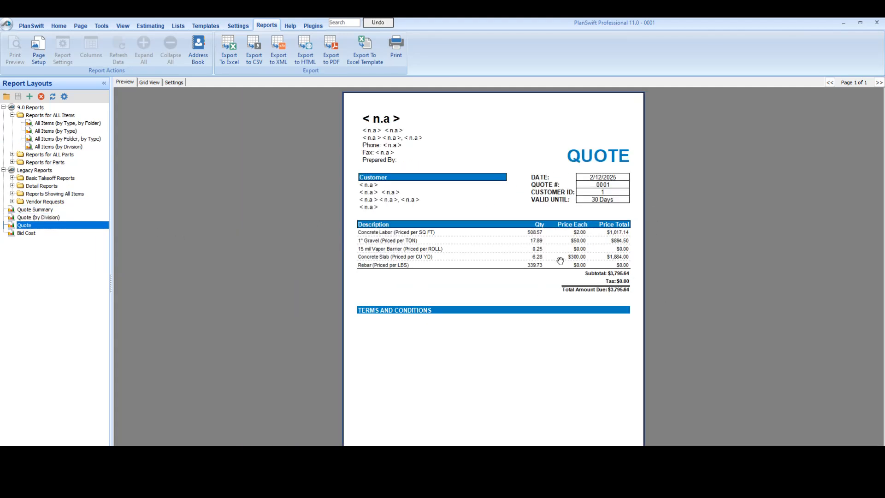
pyautogui.click(39, 234)
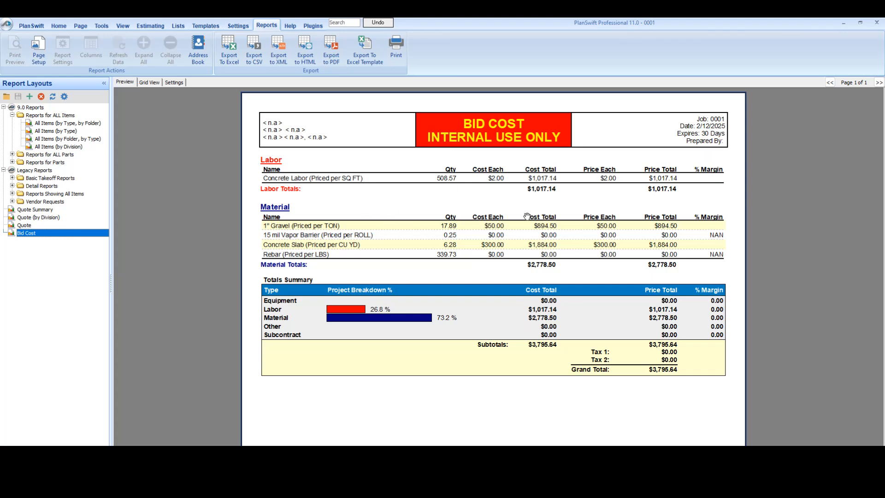
pyautogui.click(59, 26)
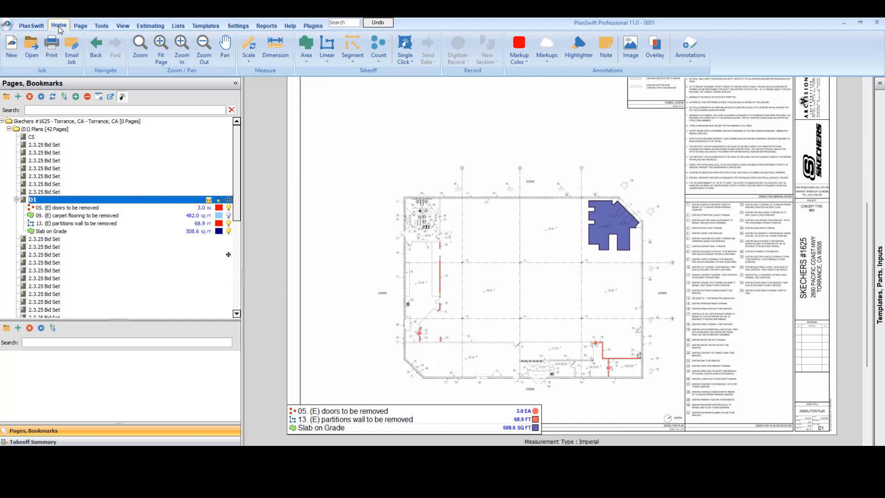
pyautogui.moveTo(622, 312); pyautogui.dragTo(574, 326)
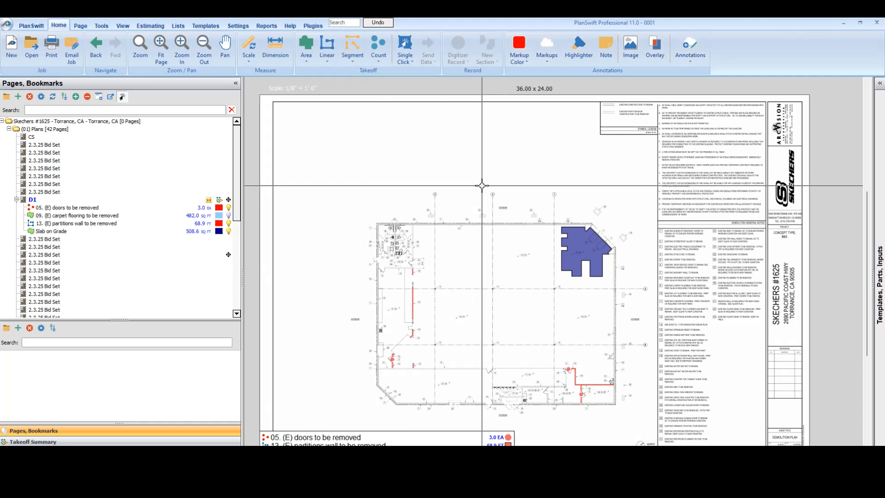
# Step: Look through the General, Interface, Keyboard Hotkeys and Company pages of the program settings
pyautogui.click(246, 27)
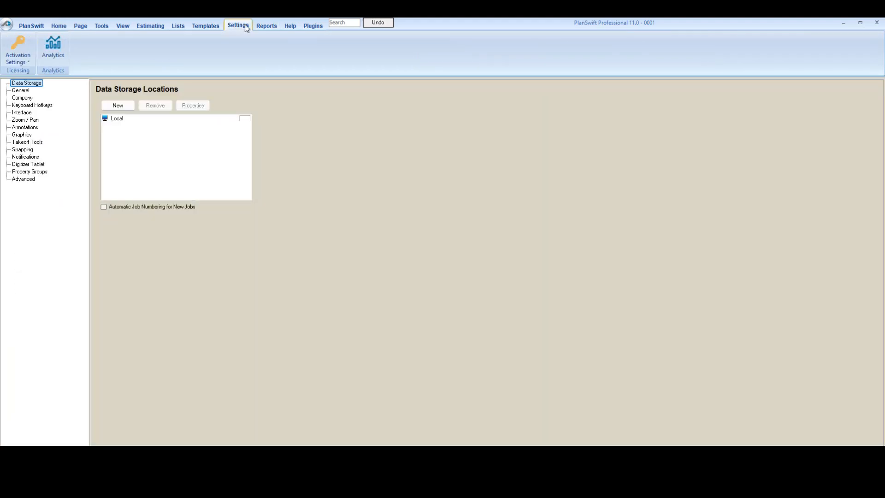
pyautogui.click(20, 91)
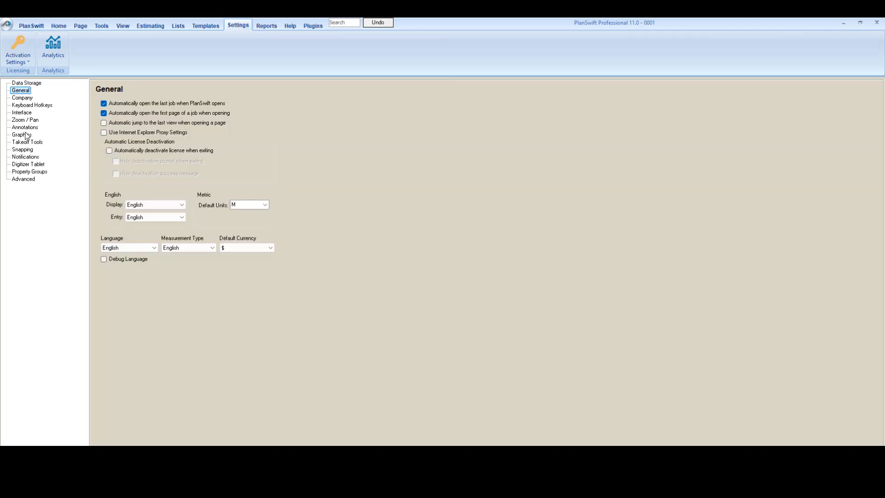
pyautogui.click(26, 112)
pyautogui.click(28, 105)
pyautogui.click(27, 98)
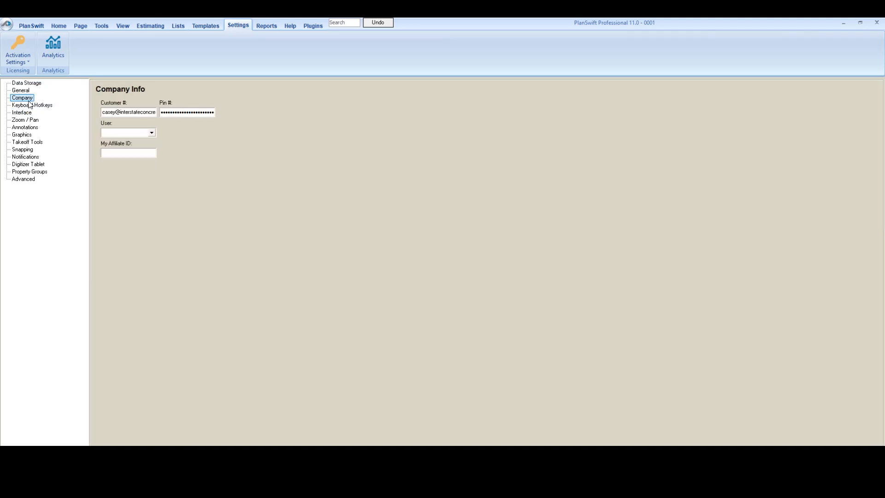
pyautogui.click(24, 91)
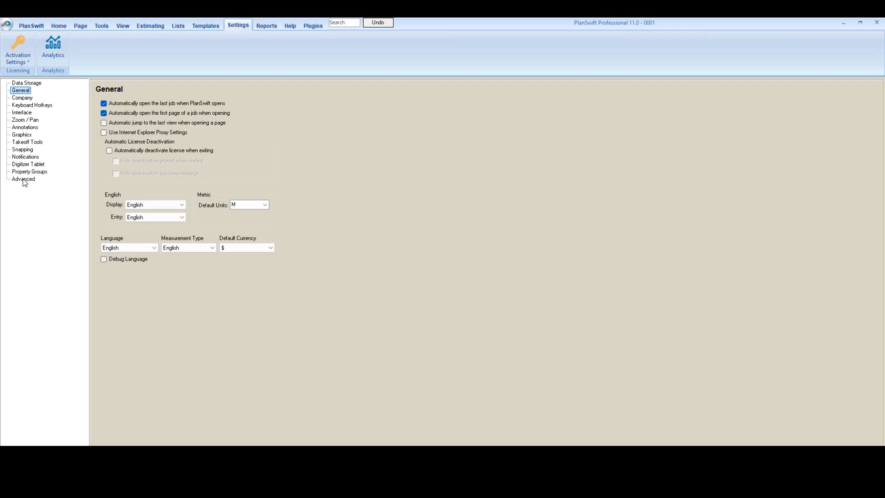
# Step: Start adding a new data storage location in the Data Storage settings
pyautogui.click(27, 83)
pyautogui.click(118, 105)
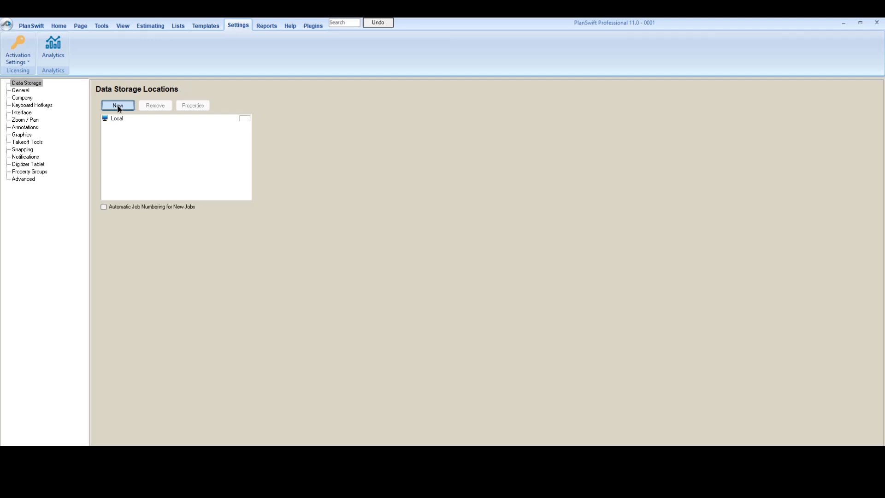
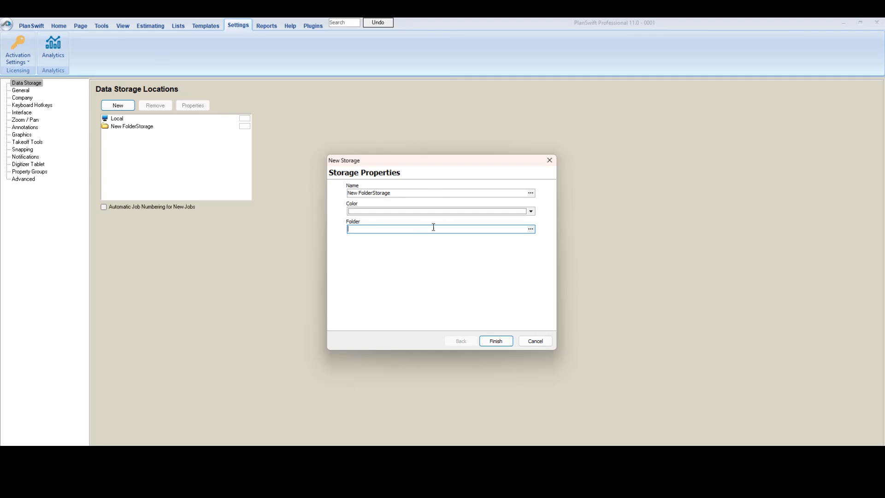
# Step: Discard the new storage location, view the list of local jobs, and return to the D1 plan without opening another job
pyautogui.click(550, 160)
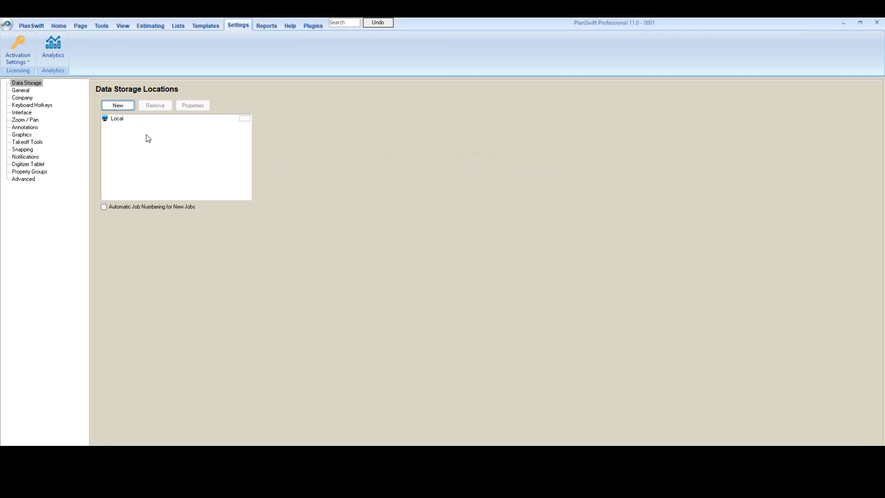
pyautogui.click(116, 121)
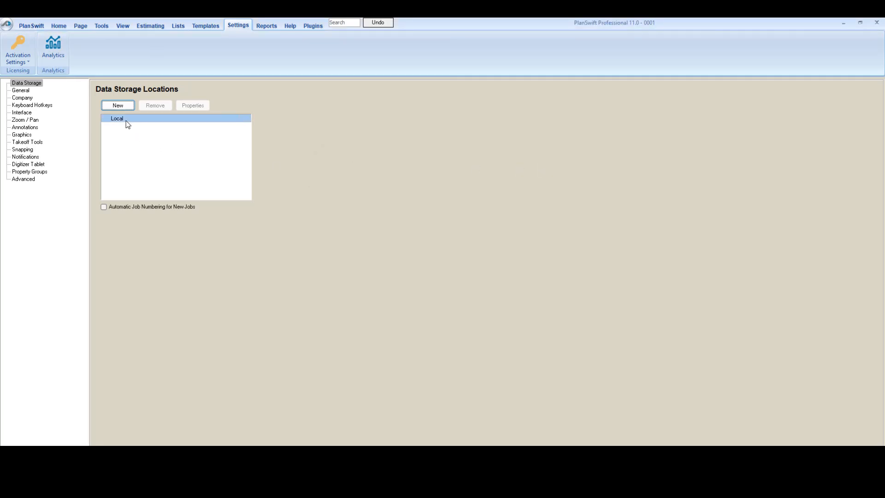
pyautogui.click(59, 26)
pyautogui.click(32, 46)
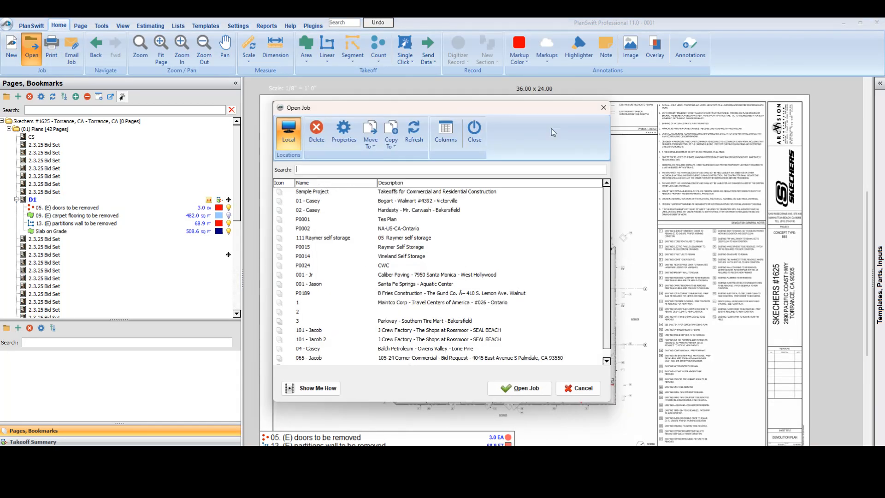
pyautogui.click(605, 107)
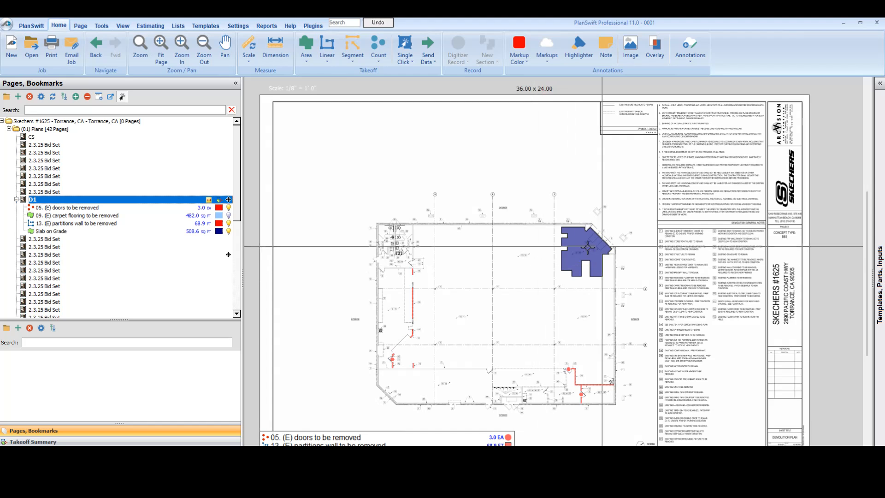
pyautogui.moveTo(461, 327); pyautogui.dragTo(509, 303)
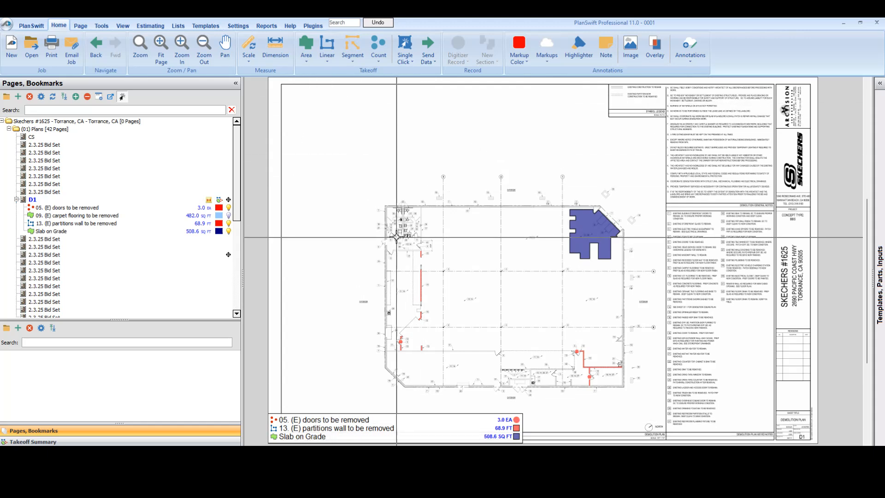
pyautogui.moveTo(402, 237); pyautogui.dragTo(388, 216)
pyautogui.scroll(3, 456, 221)
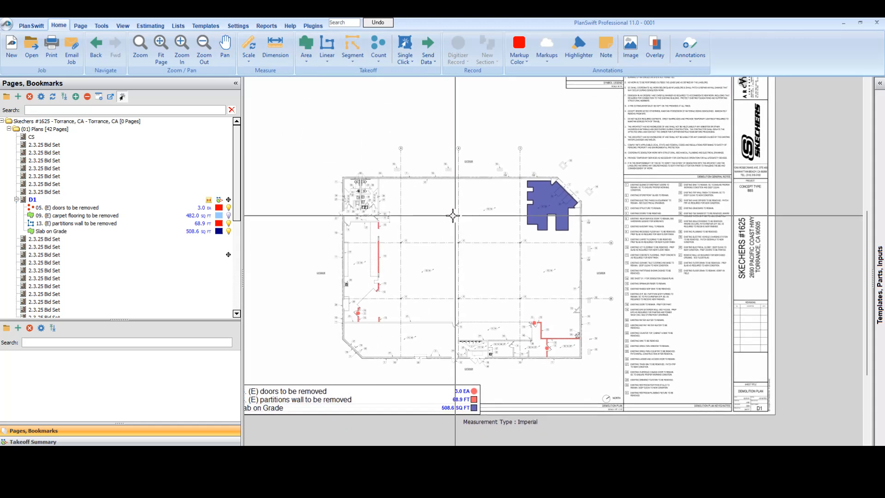
pyautogui.click(306, 61)
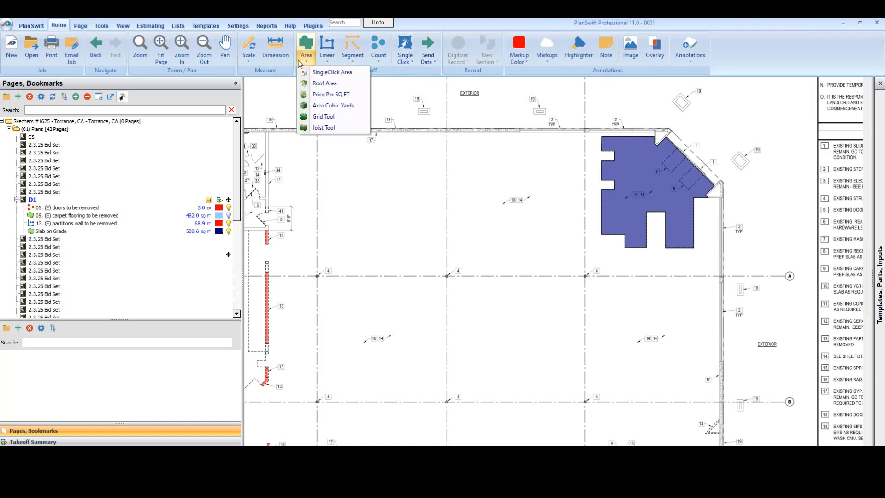
pyautogui.click(327, 121)
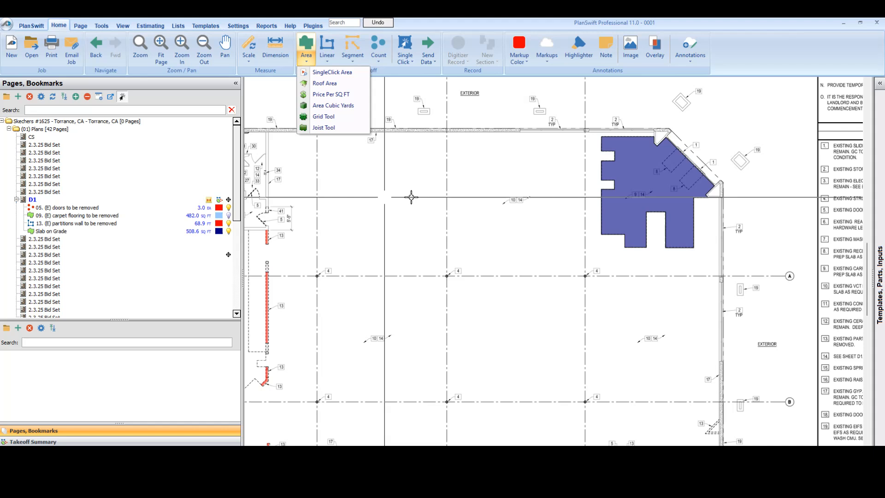
pyautogui.moveTo(334, 191); pyautogui.dragTo(372, 196)
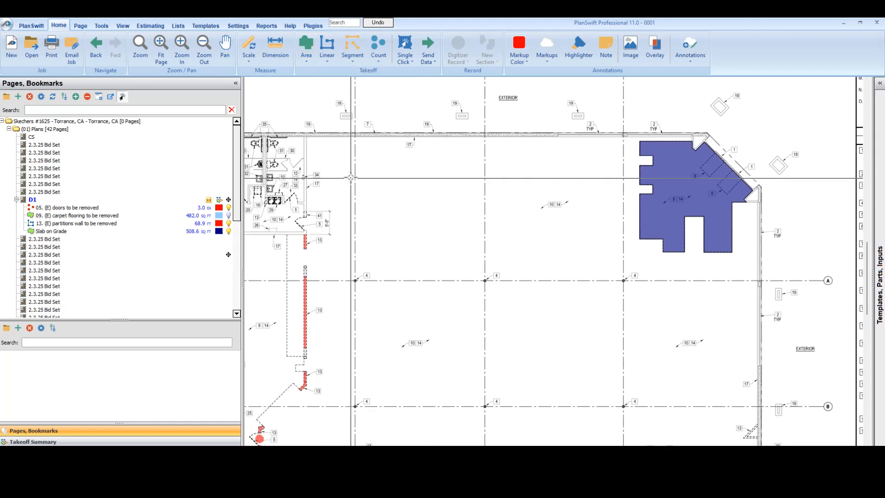
pyautogui.scroll(2, 429, 251)
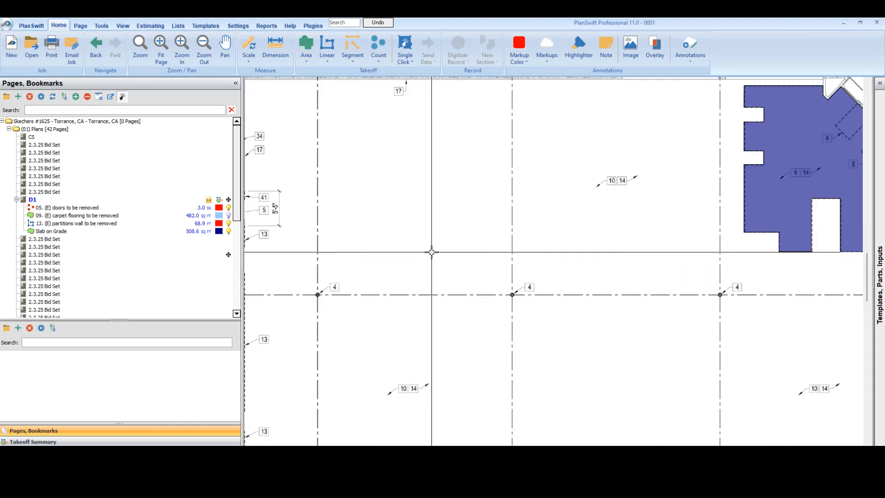
# Step: Set up a Grid Tool area takeoff with vertical and horizontal spacing of 6 and a light yellow colour
pyautogui.click(306, 54)
pyautogui.click(325, 116)
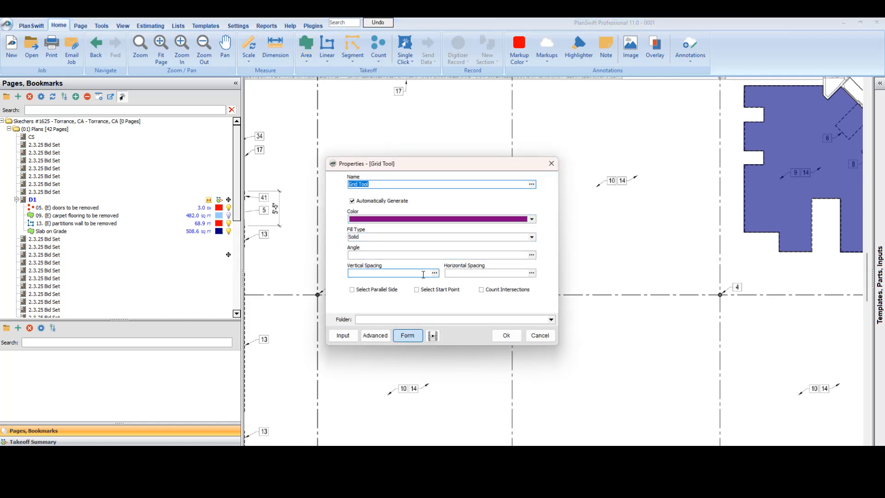
pyautogui.click(413, 271)
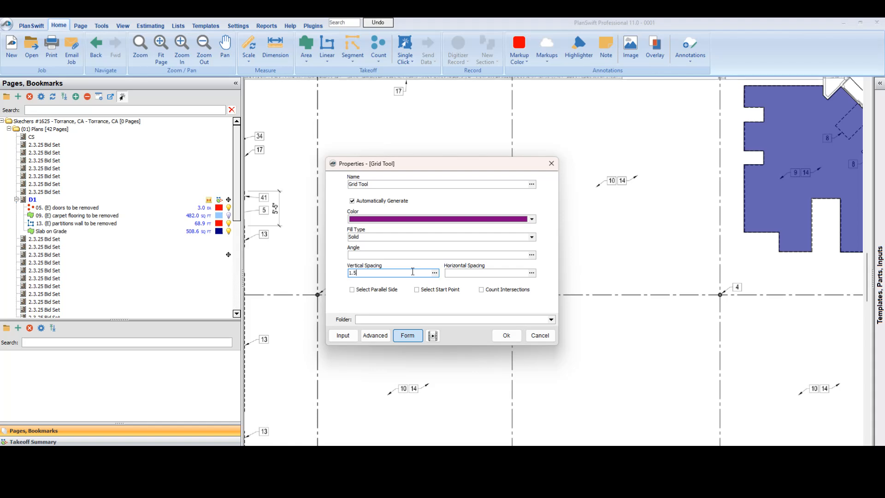
pyautogui.press('Tab')
pyautogui.click(364, 272)
pyautogui.click(456, 273)
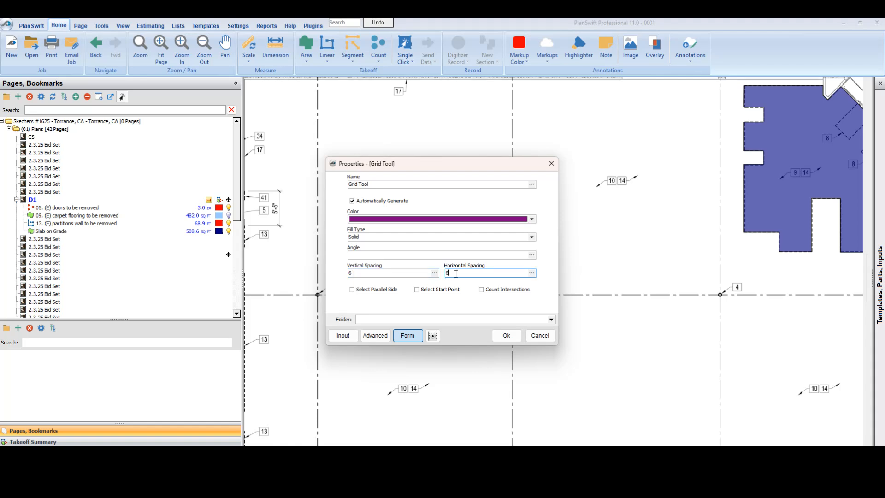
pyautogui.click(532, 219)
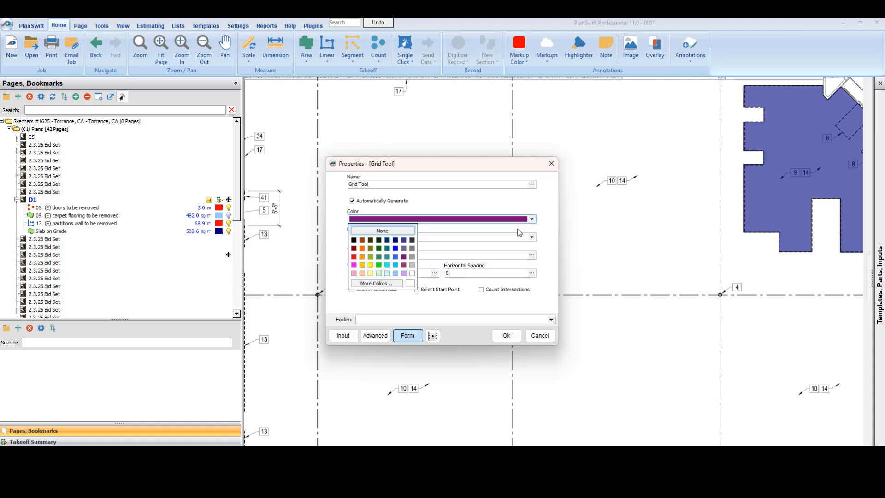
pyautogui.click(370, 274)
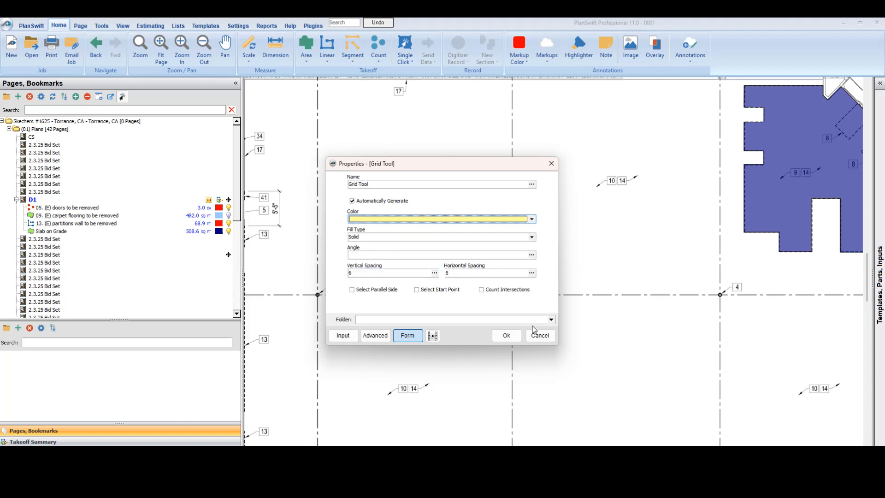
pyautogui.click(506, 339)
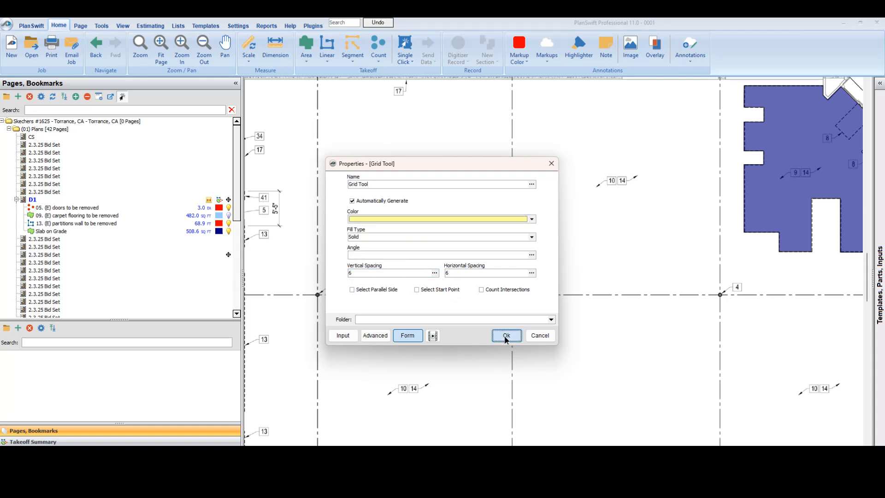
# Step: Draw a nearly square grid area of about 200 sq ft above gridline A, between the first two column lines, and finish recording
pyautogui.click(340, 294)
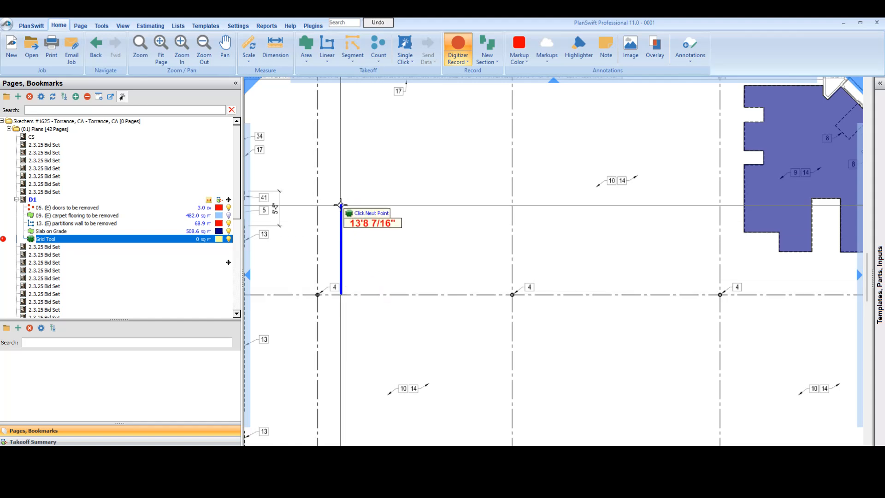
pyautogui.click(340, 206)
pyautogui.click(435, 205)
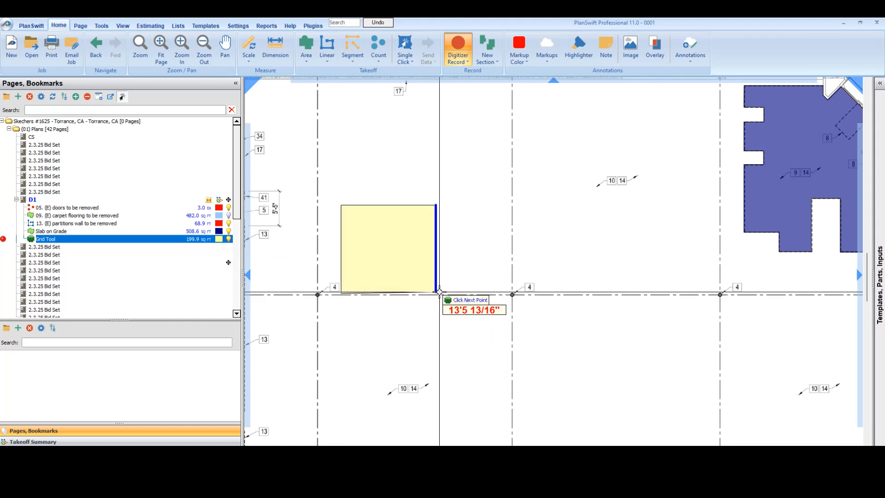
pyautogui.doubleClick(439, 292)
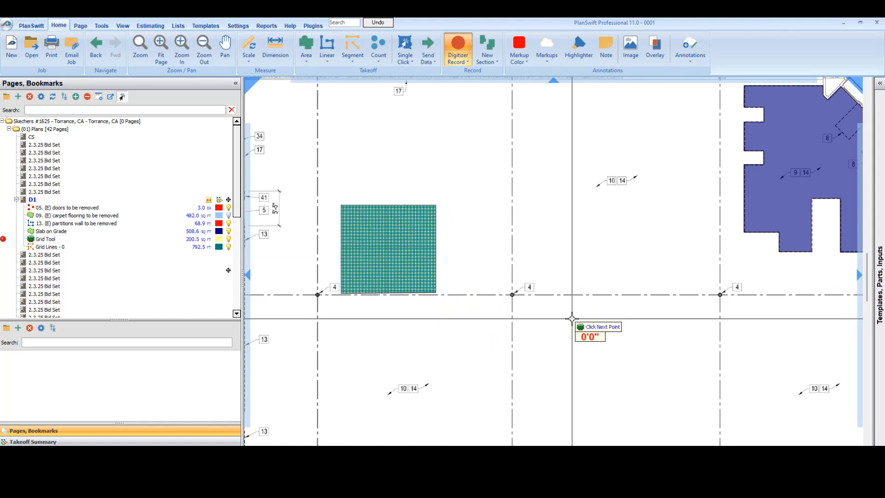
pyautogui.scroll(3, 398, 263)
pyautogui.press('Escape')
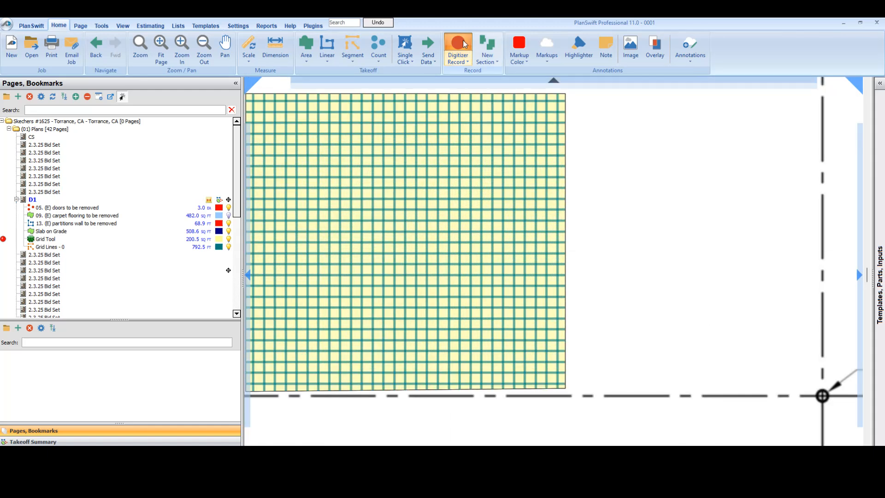
# Step: Highlight the Grid Tool area and its grid lines in turn on the plan to examine what each item measures
pyautogui.click(73, 240)
pyautogui.click(74, 244)
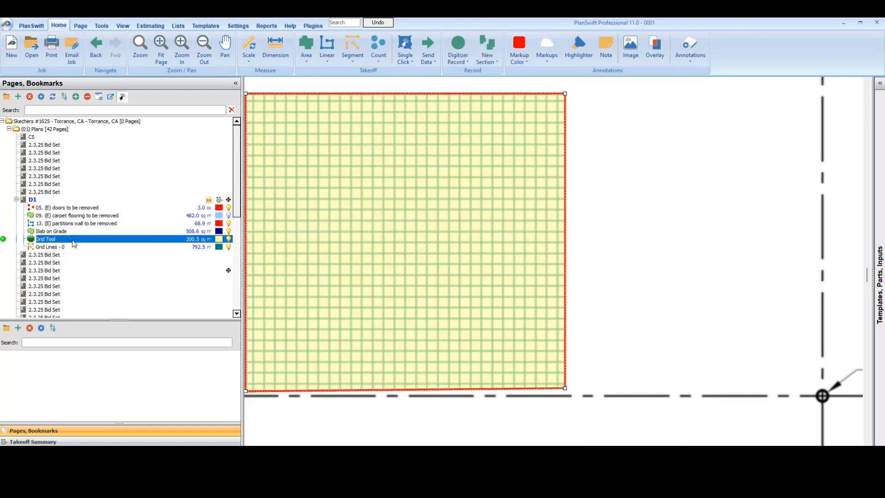
pyautogui.click(107, 247)
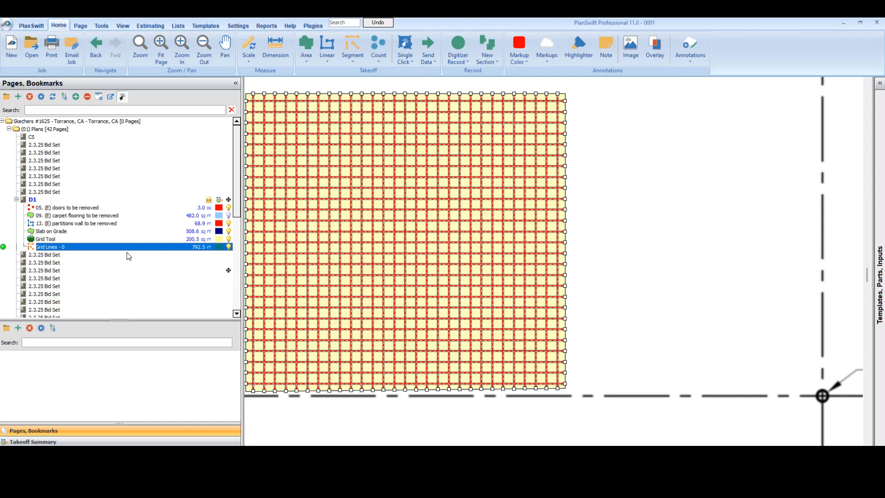
pyautogui.moveTo(609, 369); pyautogui.dragTo(679, 375)
pyautogui.press('Escape')
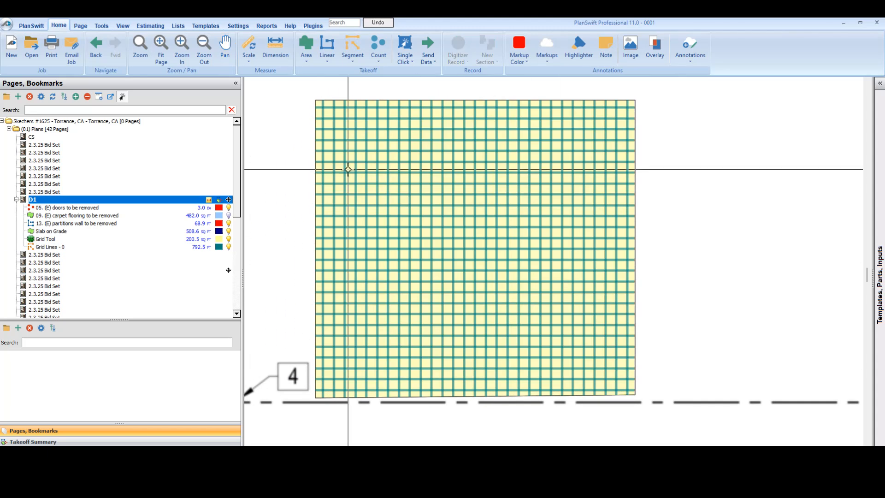
pyautogui.click(141, 247)
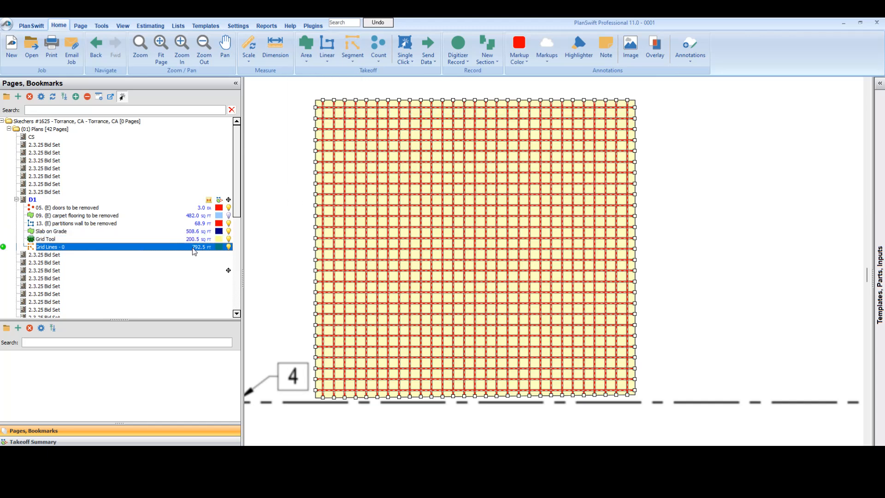
pyautogui.click(287, 282)
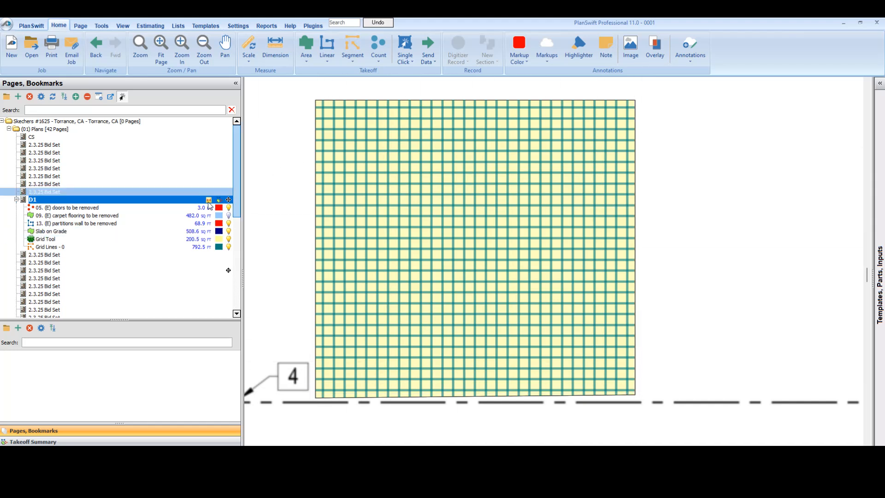
# Step: Review the Grid Tool item's advanced properties, including its takeoff data and work breakdown structure, and close them unchanged
pyautogui.click(97, 240)
pyautogui.doubleClick(97, 240)
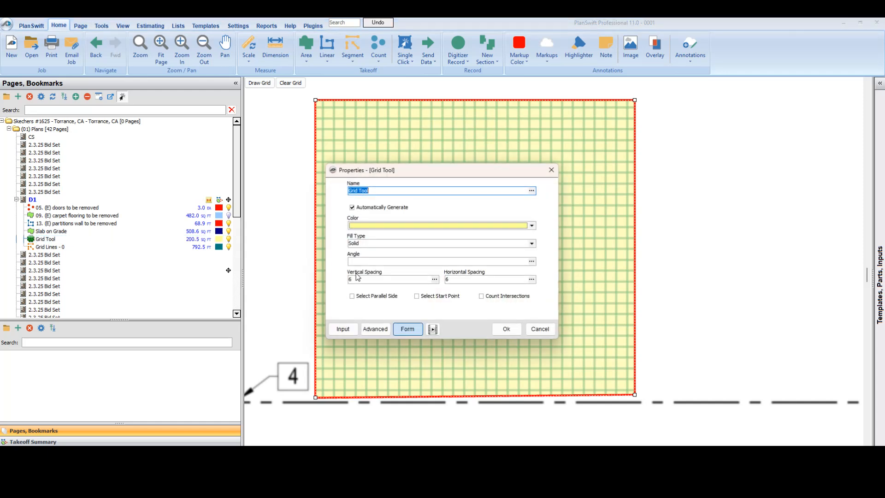
pyautogui.click(382, 329)
pyautogui.scroll(-5, 424, 272)
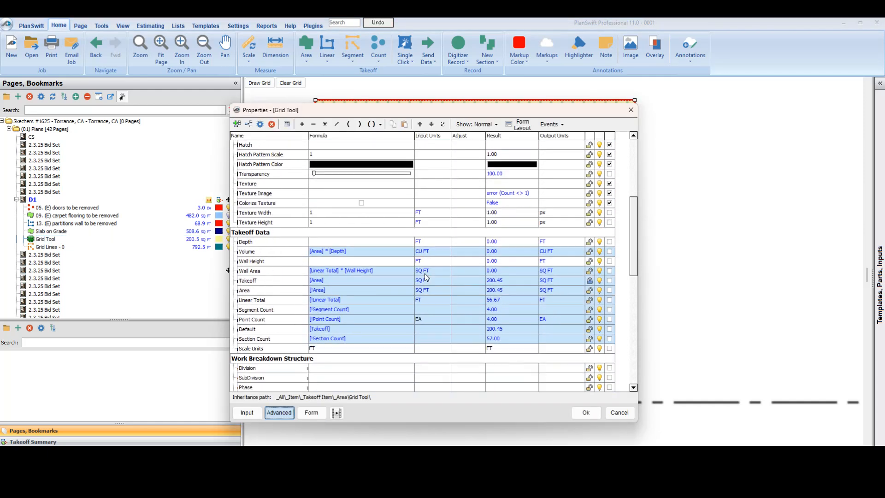
pyautogui.scroll(-5, 326, 307)
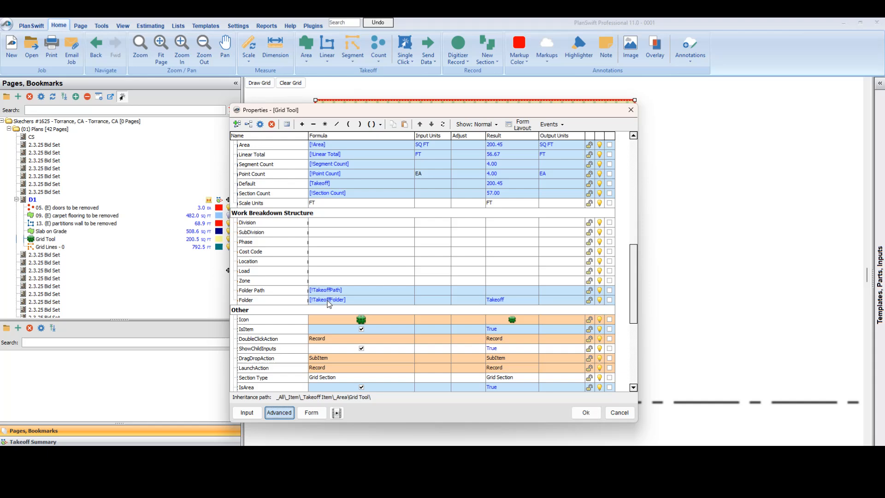
pyautogui.scroll(-3, 329, 303)
pyautogui.scroll(6, 332, 294)
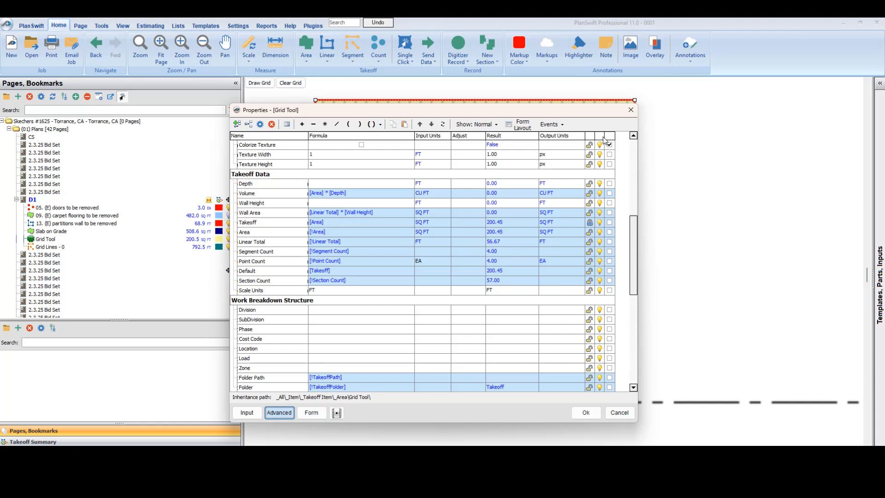
pyautogui.click(636, 110)
# Step: Highlight the grid lines takeoff once more, deselect it, and view the whole D1 demolition plan with its legend
pyautogui.click(162, 247)
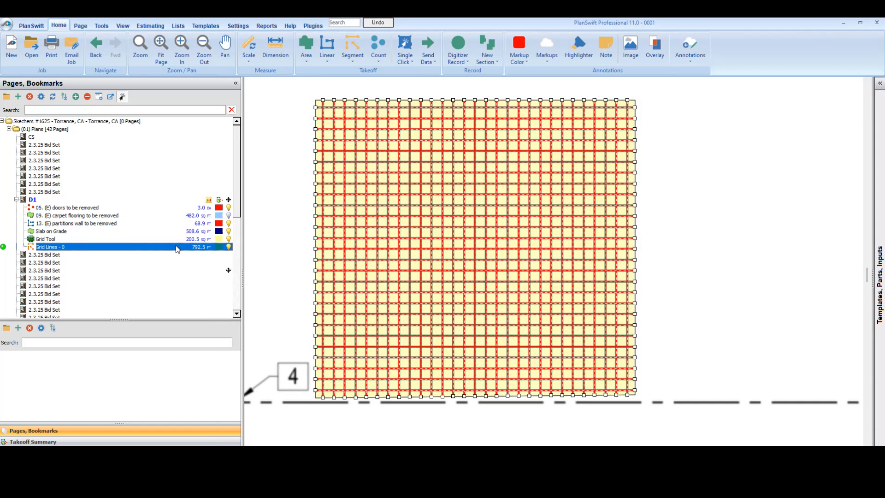
pyautogui.scroll(-3, 514, 207)
pyautogui.click(634, 232)
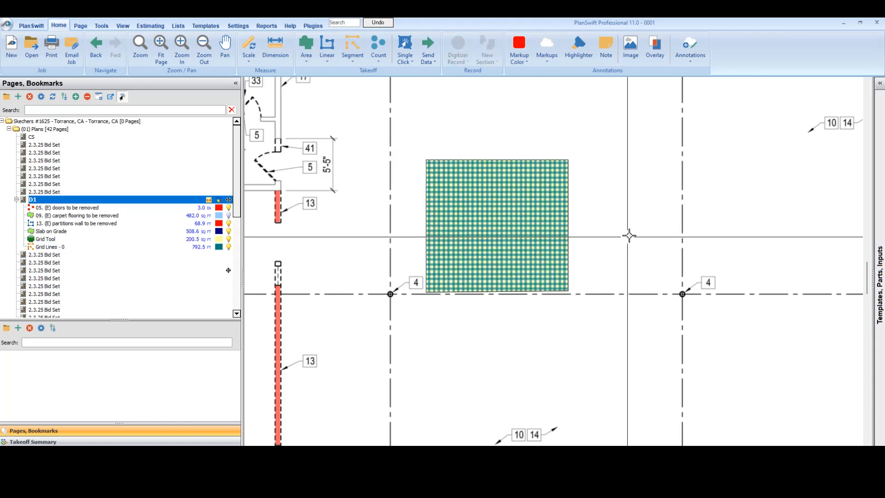
pyautogui.scroll(-5, 631, 237)
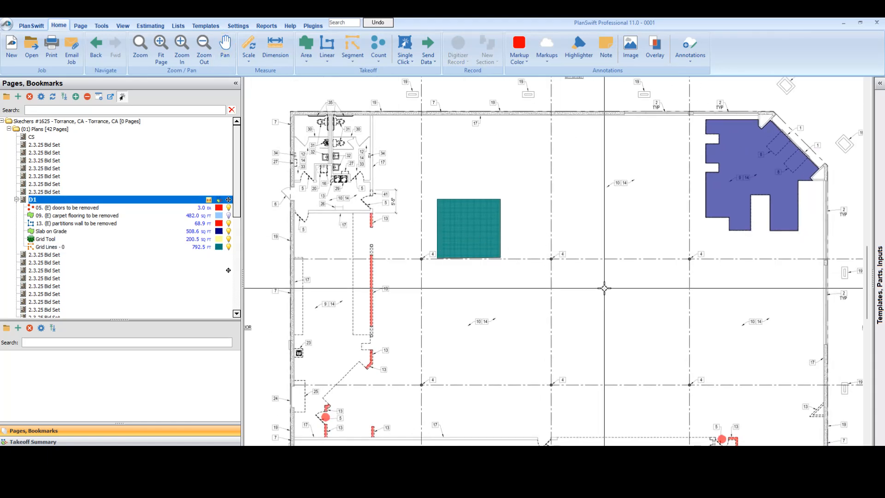
pyautogui.scroll(-5, 555, 228)
pyautogui.scroll(-5, 555, 228)
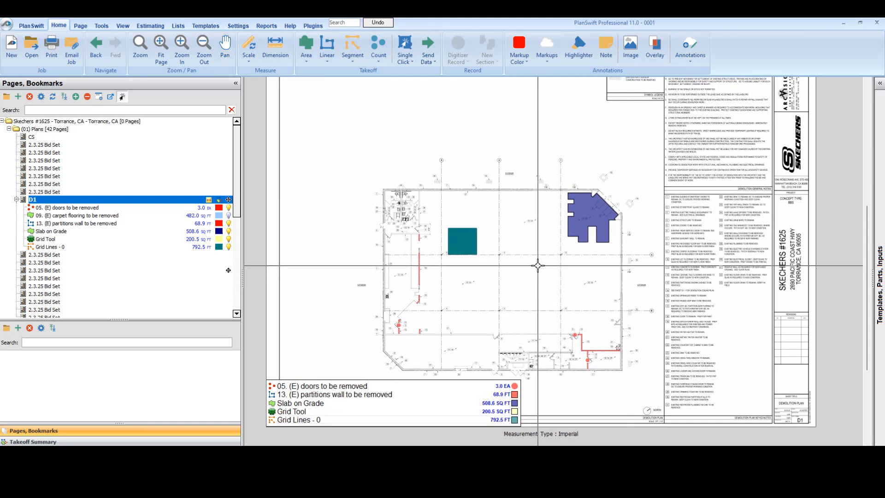
# Step: Check the Default estimate, go back to the D1 plan, and open the Sample Takeoff Tools templates
pyautogui.click(156, 26)
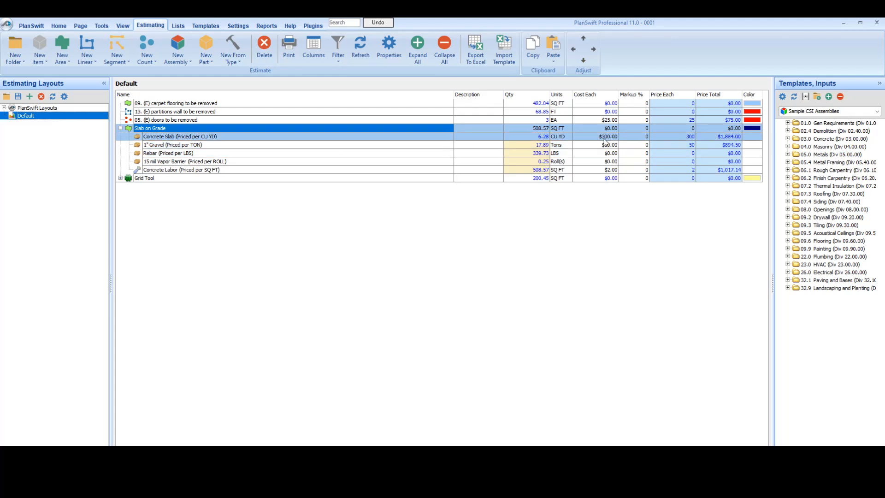
pyautogui.click(58, 25)
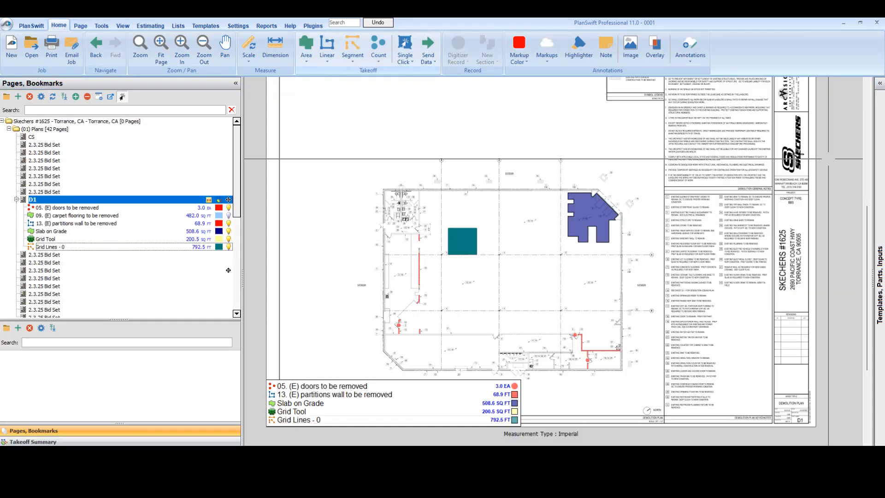
pyautogui.click(201, 25)
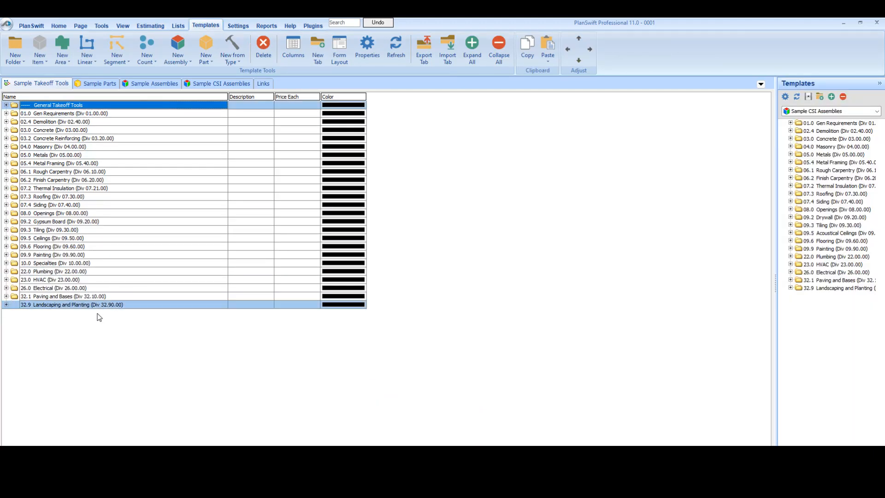
# Step: Copy the Wall Demolition (by SqFt) template from the 02.4 Demolition folder and paste the copy at the folder's own level
pyautogui.click(6, 122)
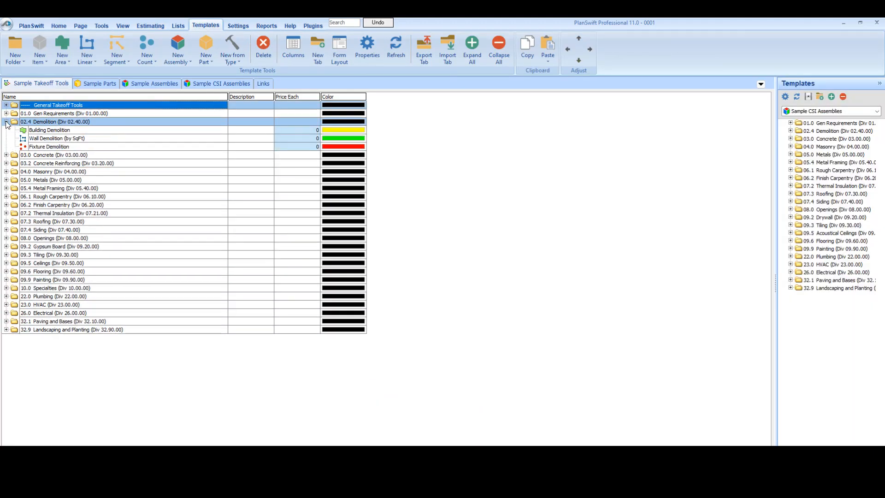
pyautogui.rightClick(64, 139)
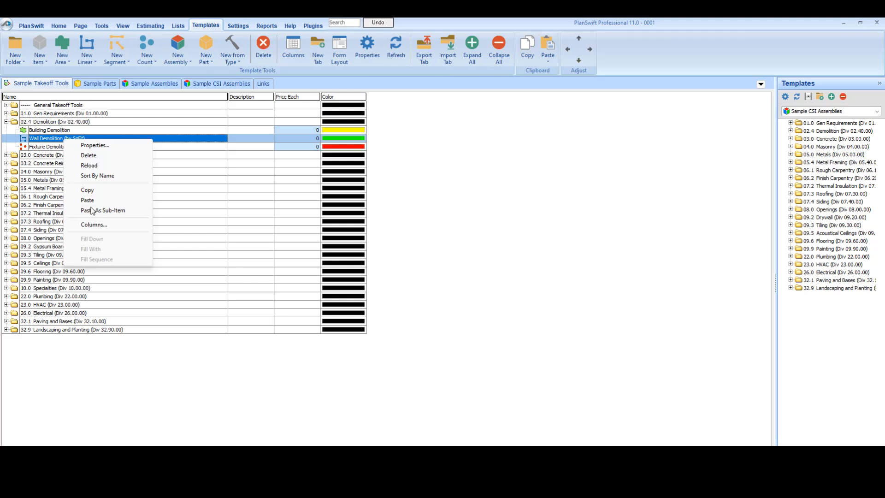
pyautogui.click(88, 190)
pyautogui.rightClick(54, 121)
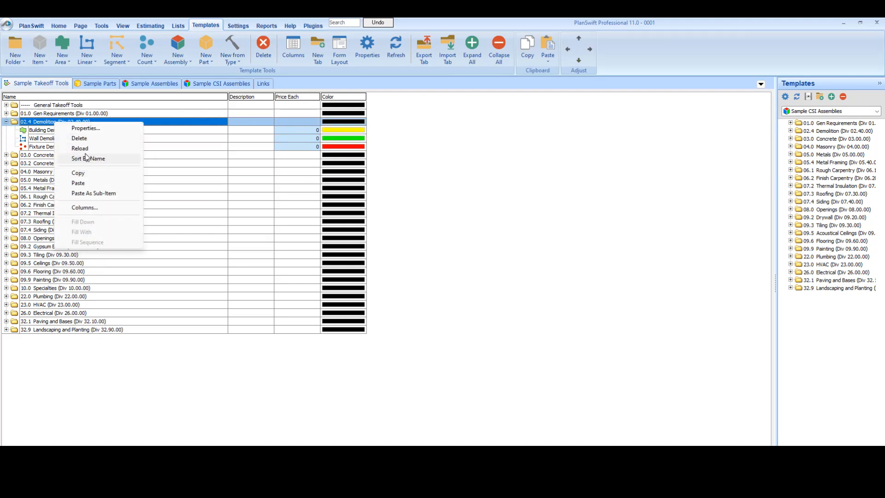
pyautogui.click(94, 184)
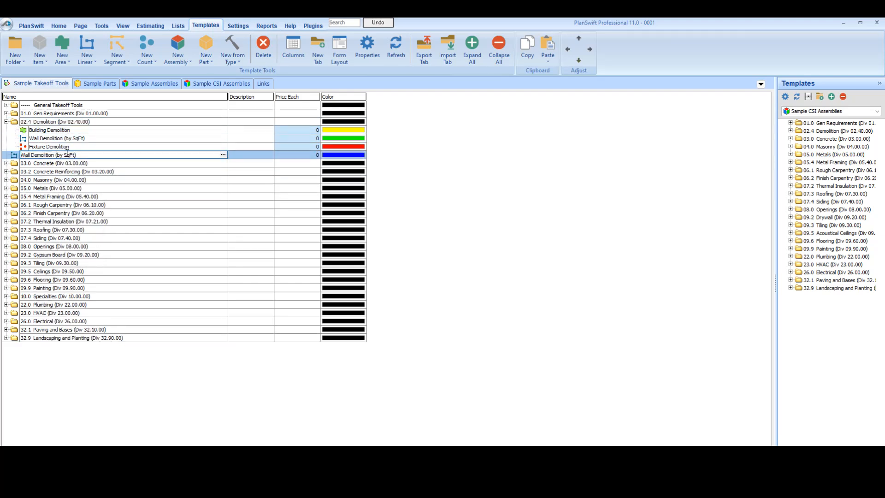
# Step: Set Cost Each to $5 in the advanced properties of the copied Wall Demolition (by SqFt) template
pyautogui.doubleClick(14, 155)
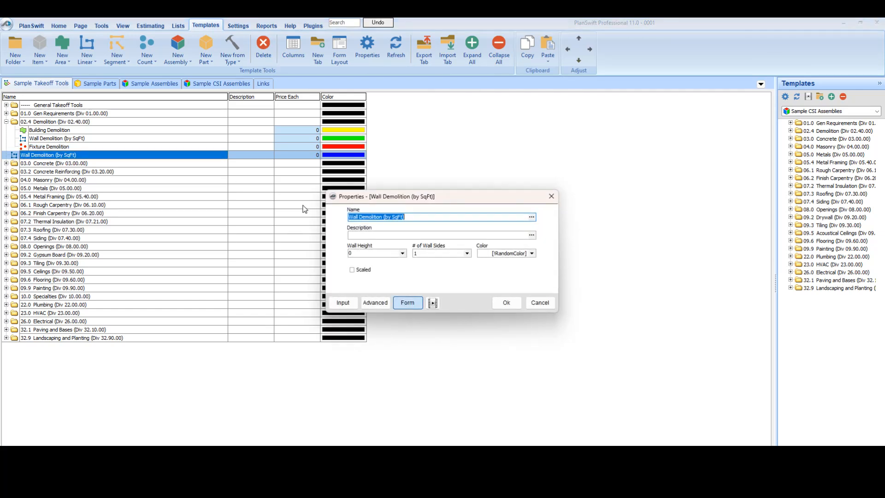
pyautogui.click(385, 300)
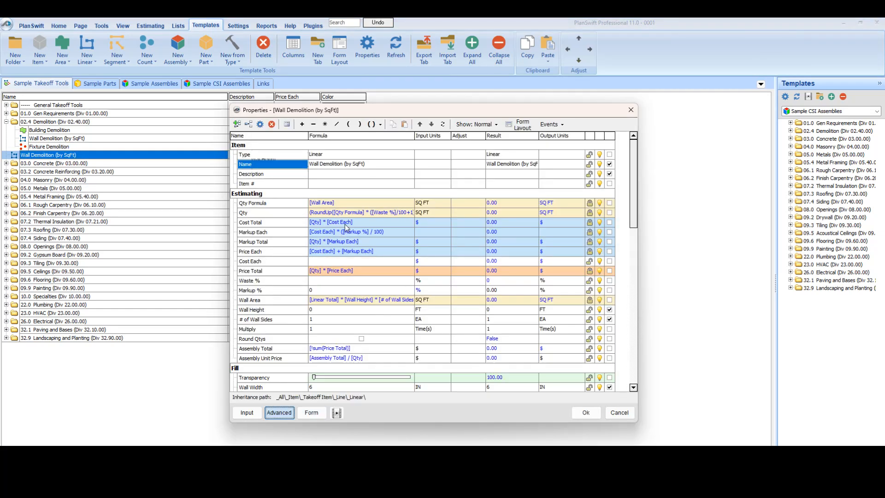
pyautogui.scroll(-5, 355, 255)
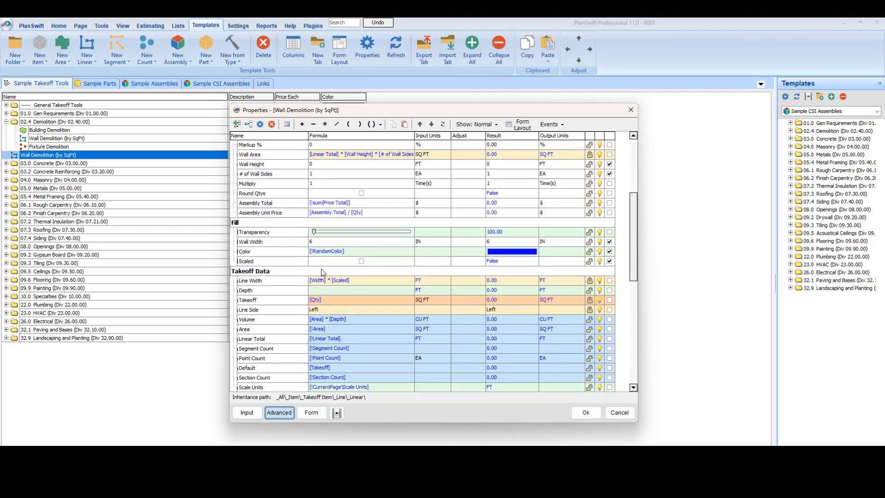
pyautogui.scroll(4, 323, 273)
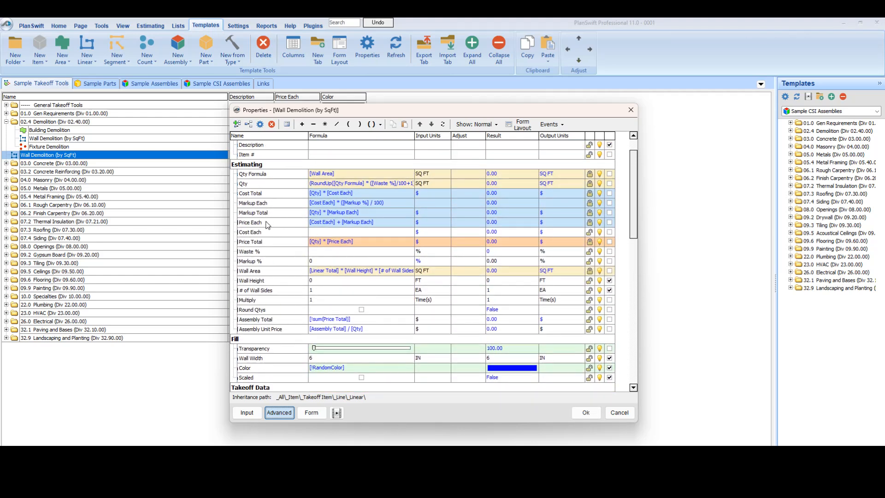
pyautogui.click(312, 234)
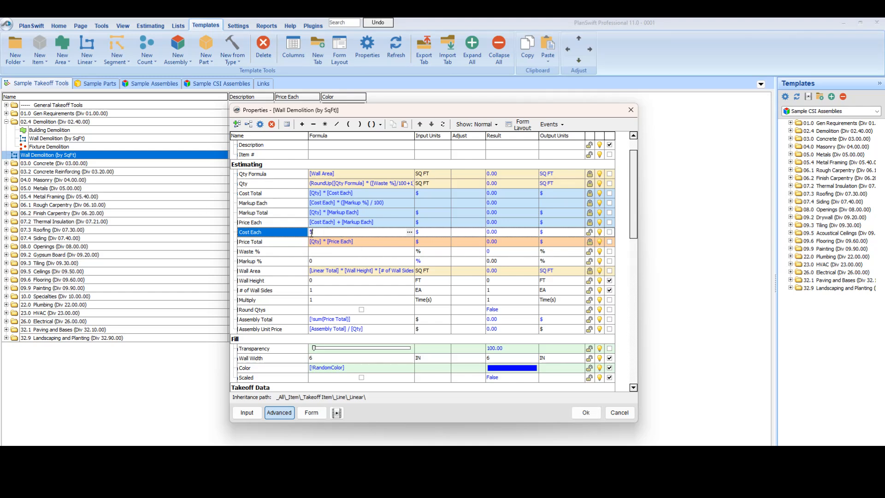
pyautogui.click(582, 412)
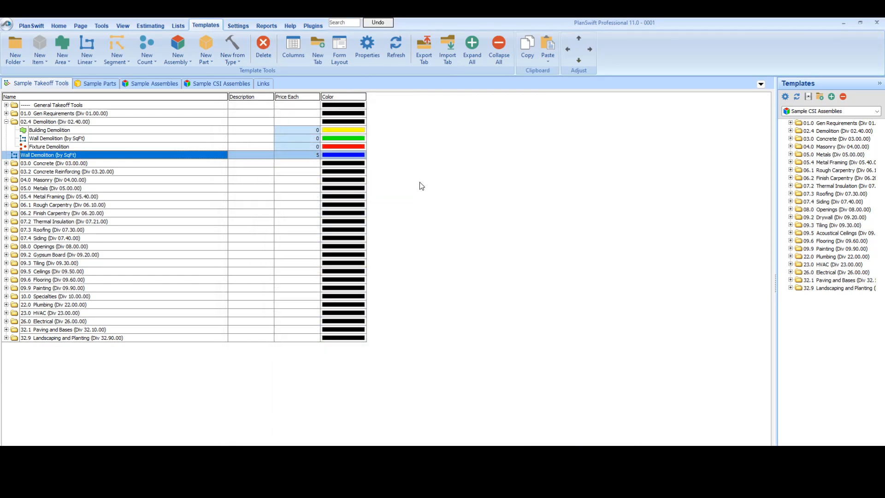
pyautogui.click(334, 155)
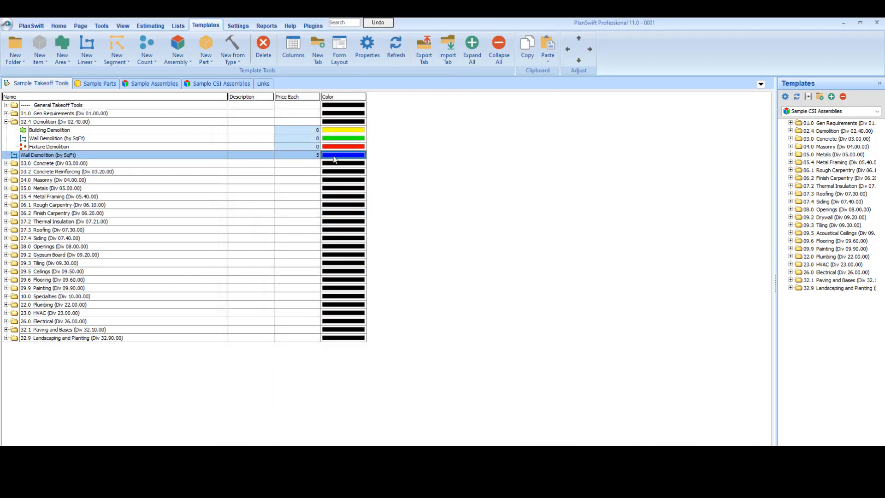
# Step: Return to the plan pages, leaf through the bid set sheets after D1, and open the one with the stockroom elevations
pyautogui.click(58, 25)
pyautogui.scroll(-2, 92, 270)
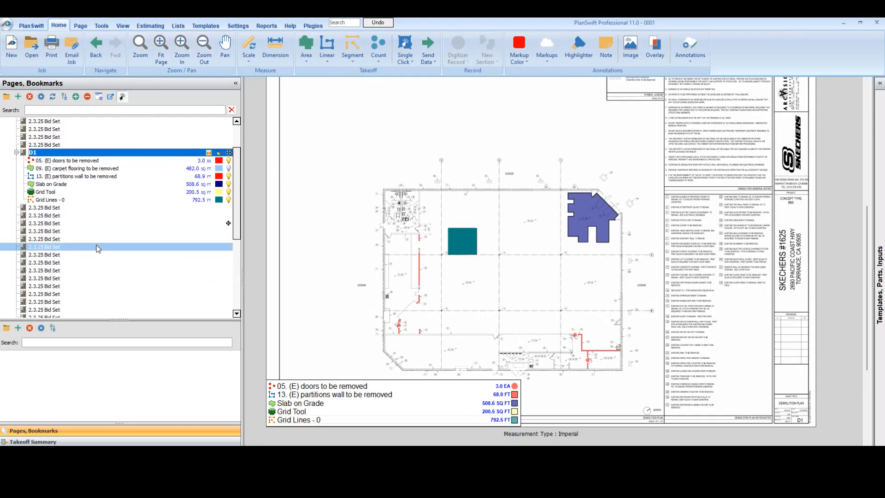
pyautogui.click(73, 215)
pyautogui.click(68, 224)
pyautogui.scroll(-2, 68, 222)
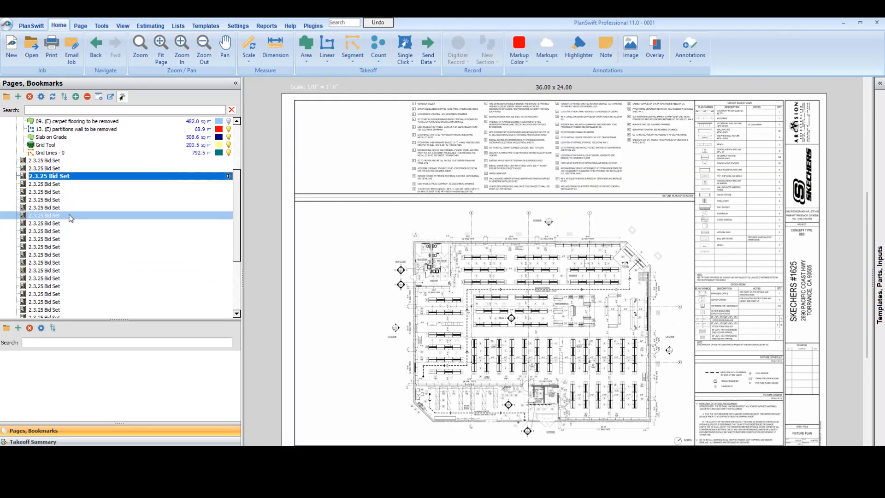
pyautogui.click(60, 200)
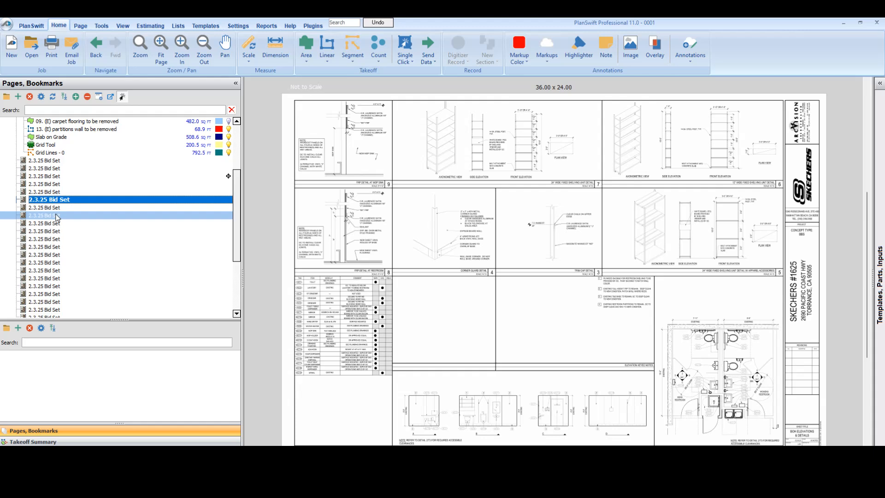
pyautogui.click(56, 208)
pyautogui.click(57, 216)
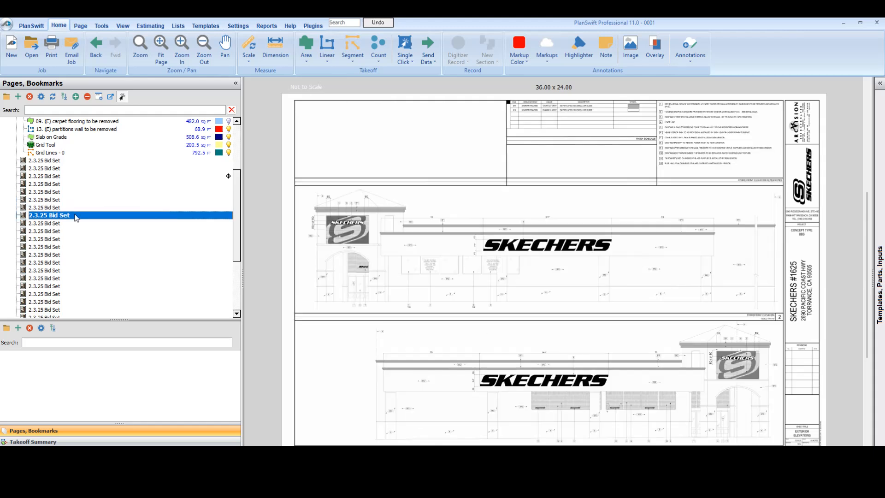
pyautogui.click(73, 208)
pyautogui.scroll(3, 476, 408)
pyautogui.moveTo(476, 409); pyautogui.dragTo(414, 339)
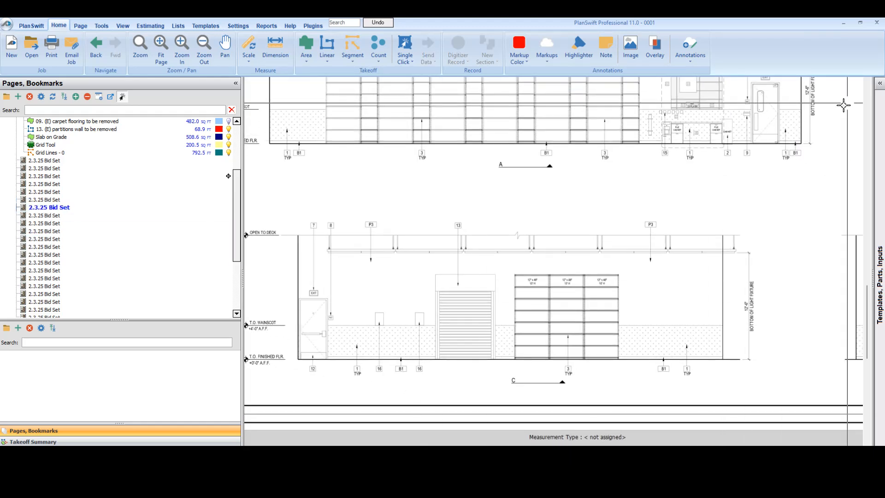
# Step: Show the Sample Takeoff Tools templates beside the plan and select the copied Wall Demolition (by SqFt) template
pyautogui.click(879, 88)
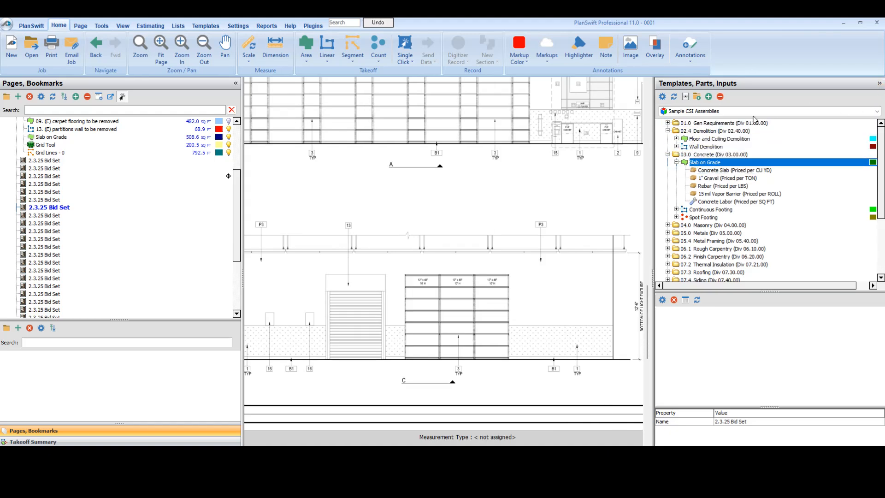
pyautogui.click(696, 111)
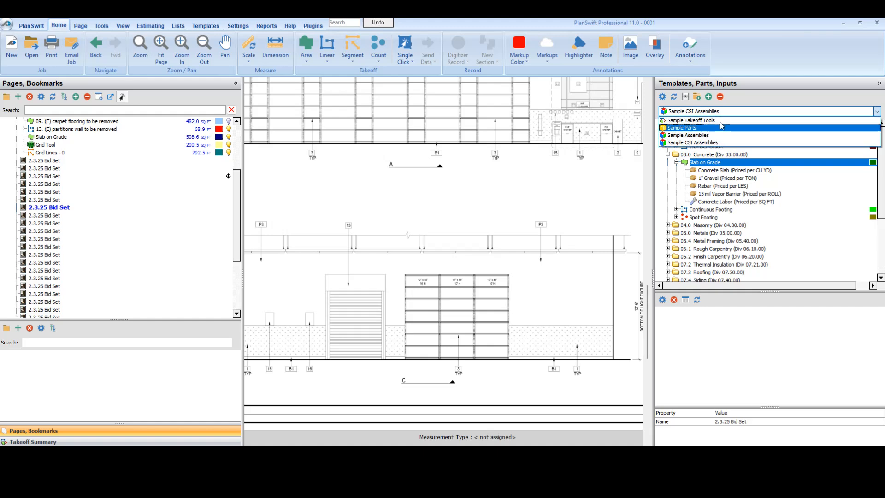
pyautogui.click(692, 120)
pyautogui.doubleClick(675, 148)
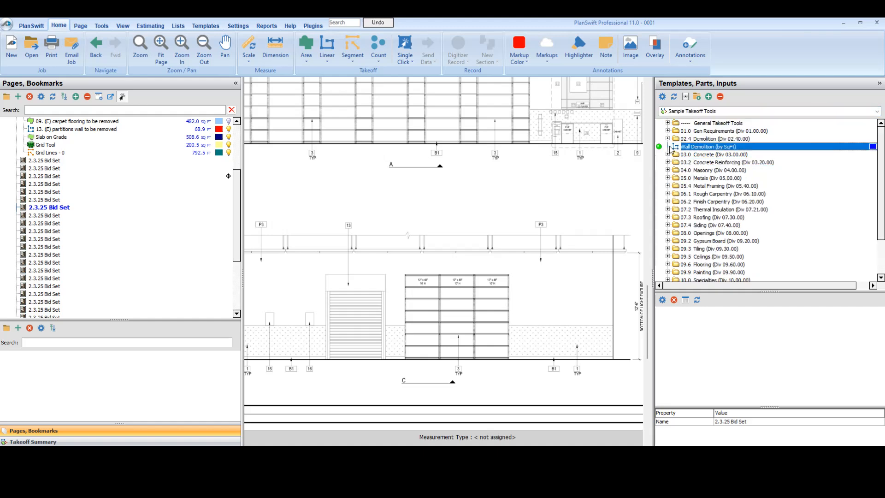
# Step: Find the scale noted under the stockroom elevations and set the sheet's scale to 1/4" = 1' 0"
pyautogui.click(503, 260)
pyautogui.scroll(-2, 543, 276)
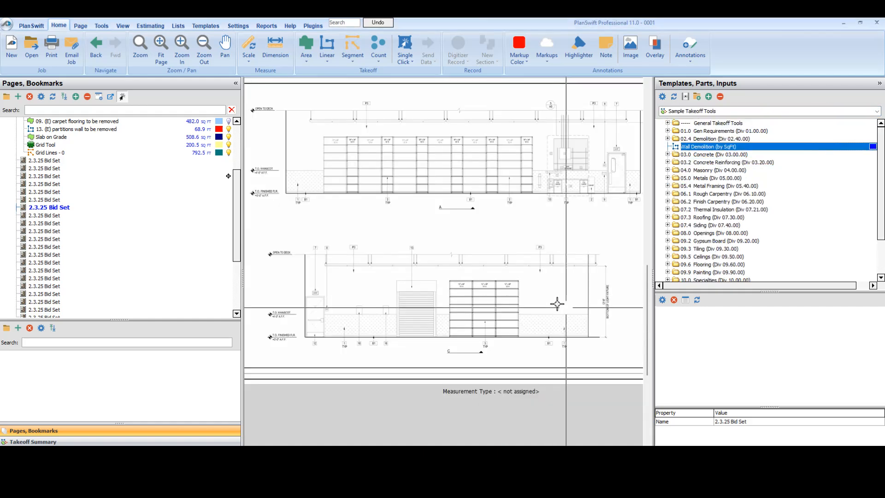
pyautogui.moveTo(565, 306); pyautogui.dragTo(401, 279)
pyautogui.moveTo(609, 344); pyautogui.dragTo(482, 329)
pyautogui.scroll(4, 530, 335)
pyautogui.scroll(1, 531, 335)
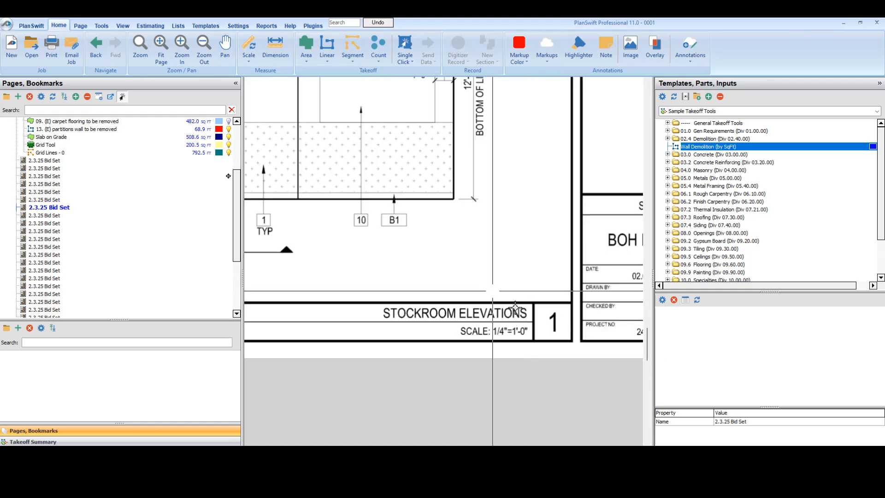
pyautogui.click(249, 62)
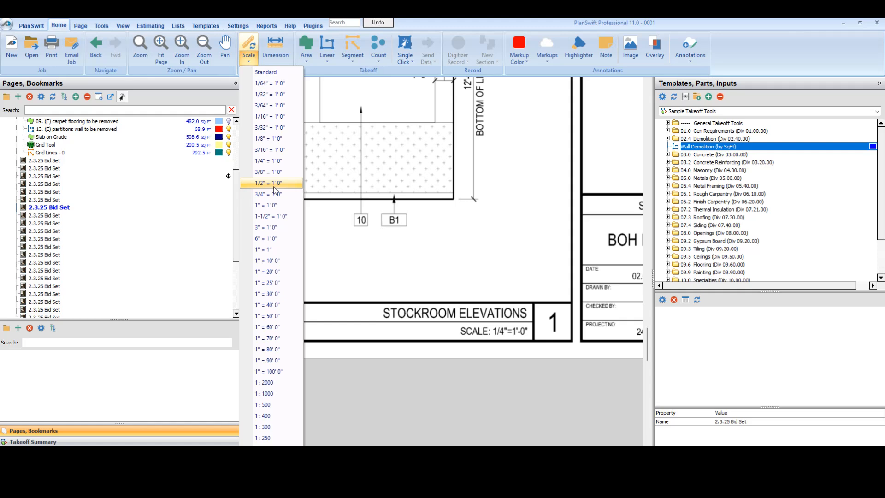
pyautogui.click(275, 162)
# Step: Start a Wall Demolition (by SqFt) takeoff with its preset properties and trace the right and top edges of elevation D's wainscot
pyautogui.scroll(-2, 353, 211)
pyautogui.moveTo(346, 208)
pyautogui.mouseDown()
pyautogui.moveTo(551, 300)
pyautogui.moveTo(569, 294)
pyautogui.moveTo(496, 282)
pyautogui.mouseUp()
pyautogui.scroll(1, 586, 283)
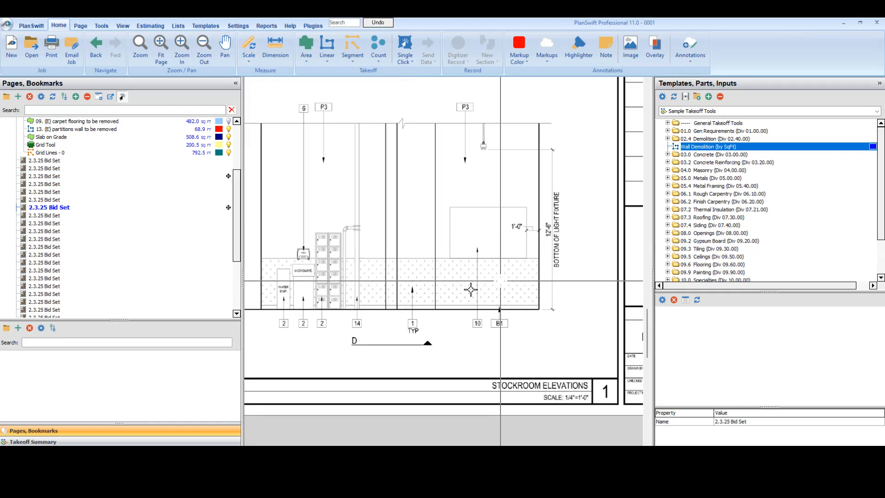
pyautogui.doubleClick(660, 149)
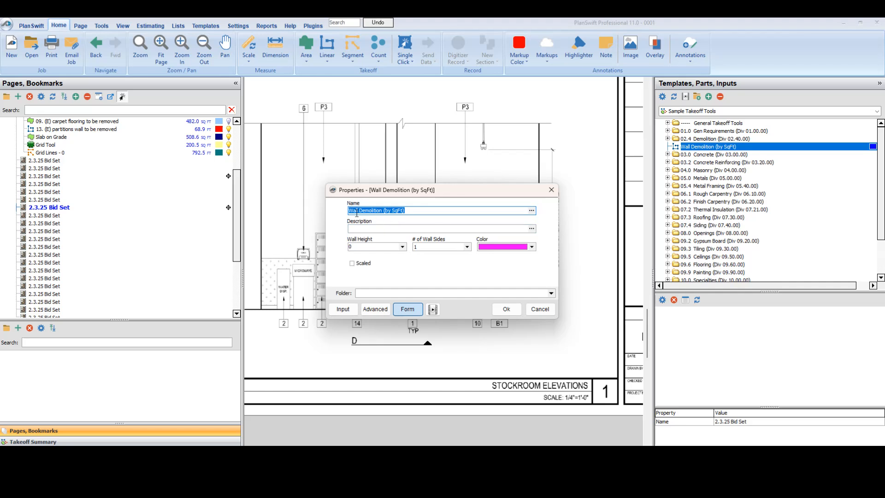
pyautogui.click(506, 309)
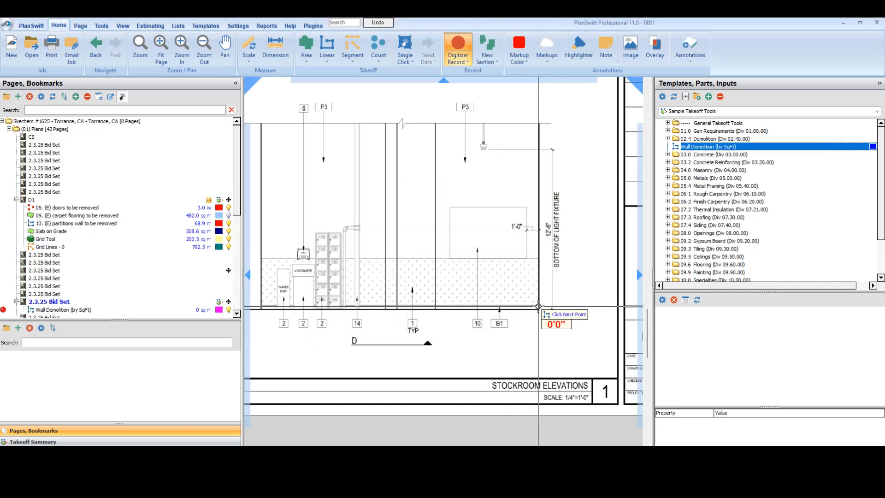
pyautogui.click(539, 307)
pyautogui.click(535, 259)
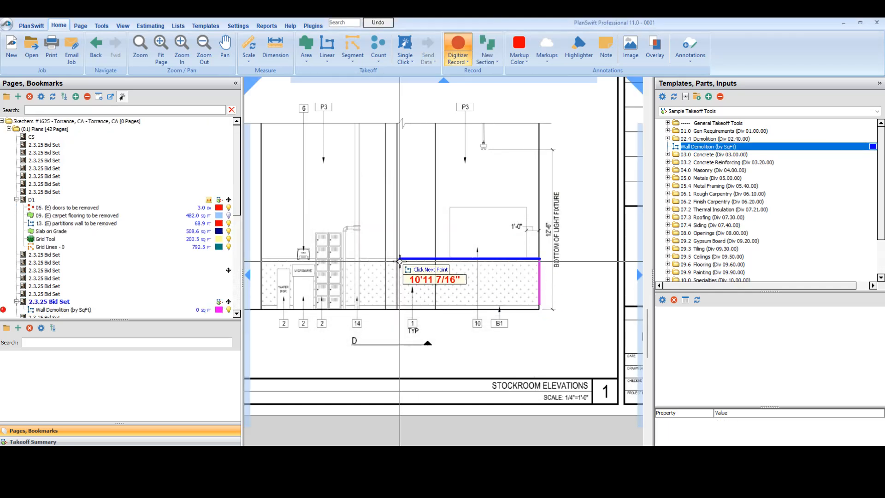
pyautogui.click(397, 258)
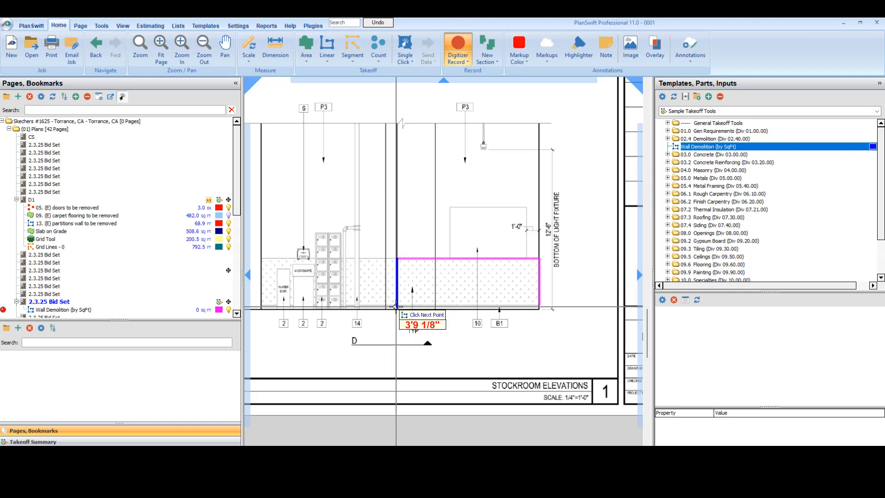
pyautogui.doubleClick(397, 306)
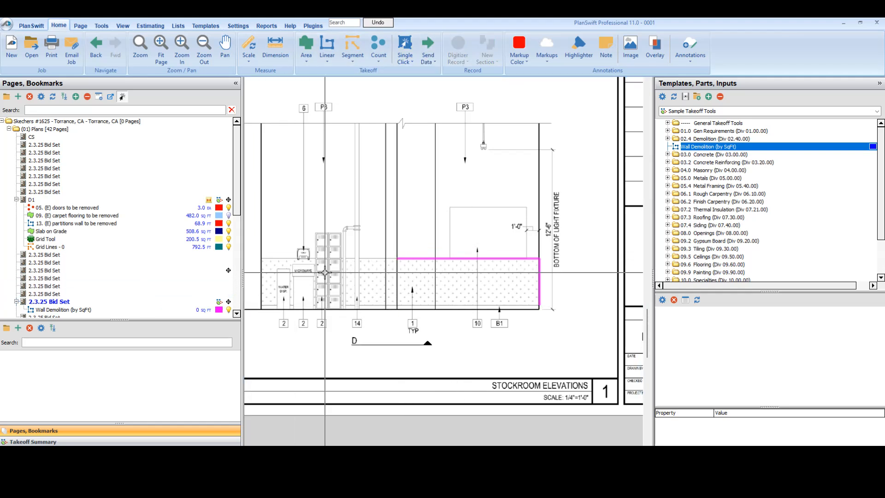
# Step: Start a Wall Demolition (by SqFt) takeoff on the D1 plan with a wall height of 10 and a pink color
pyautogui.click(40, 201)
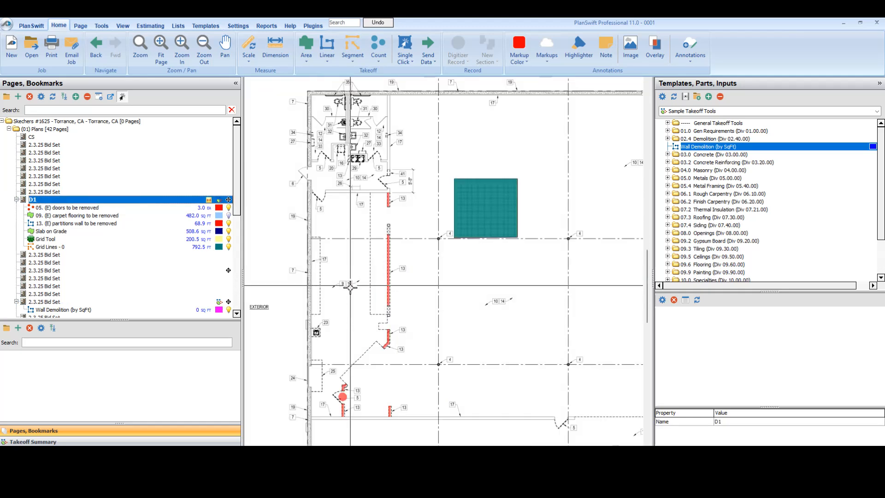
pyautogui.scroll(2, 350, 286)
pyautogui.moveTo(530, 318); pyautogui.dragTo(339, 272)
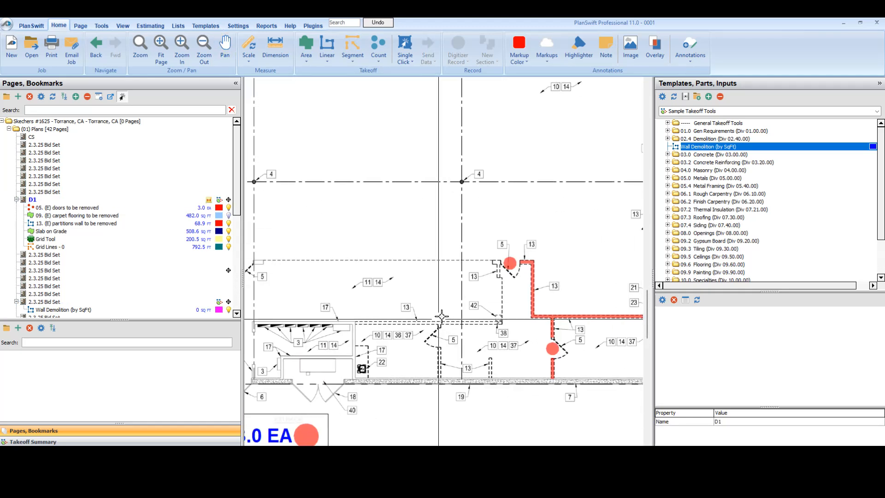
pyautogui.scroll(2, 442, 316)
pyautogui.doubleClick(660, 147)
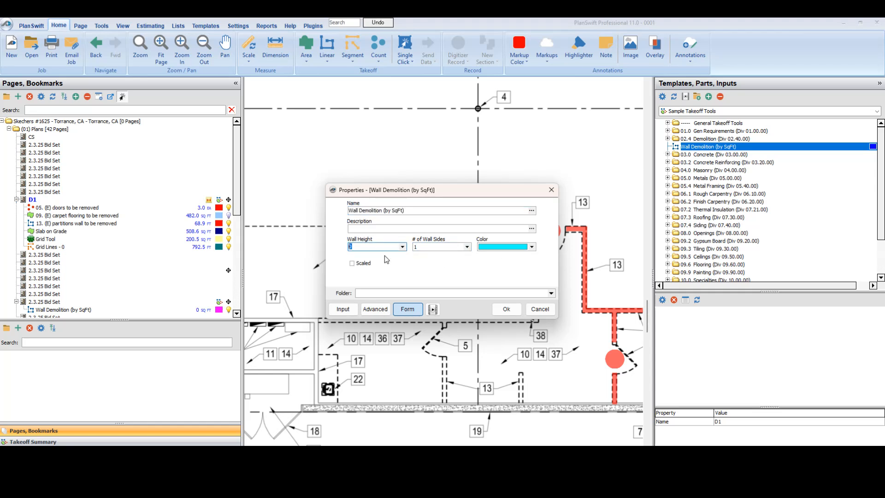
pyautogui.write('10')
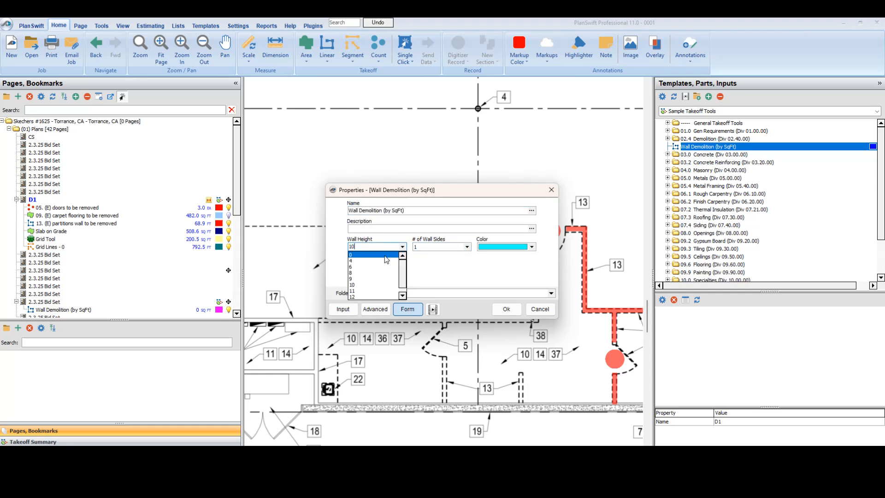
pyautogui.click(532, 247)
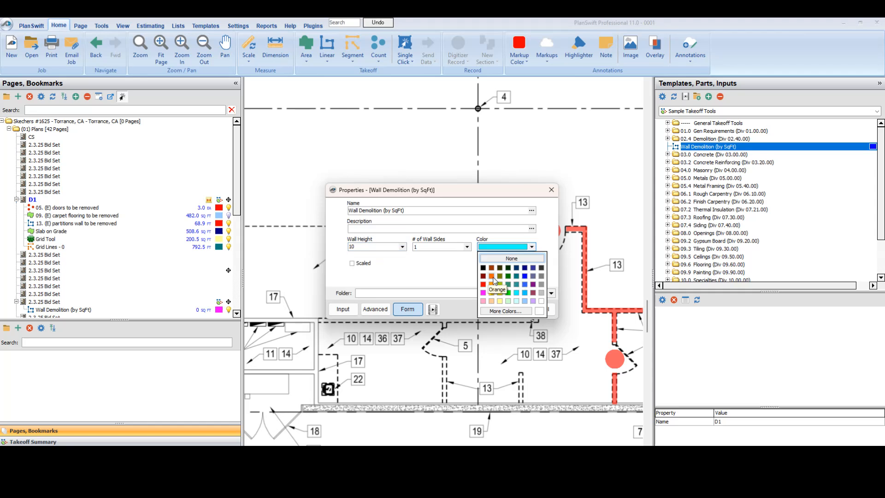
pyautogui.click(482, 293)
pyautogui.click(508, 309)
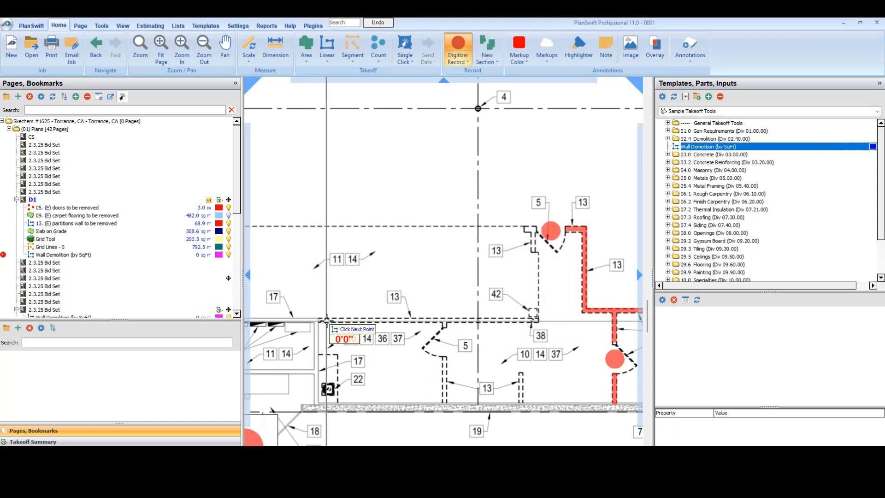
# Step: Trace the horizontal partition wall above the door and tags 10, 14, 36 and 37, about 22'7" long, and finish recording the takeoff
pyautogui.click(319, 321)
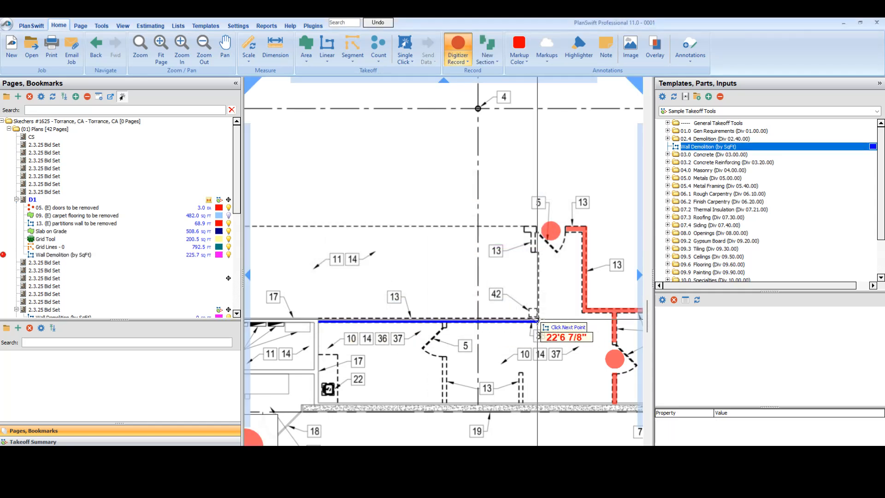
pyautogui.doubleClick(536, 322)
pyautogui.click(459, 53)
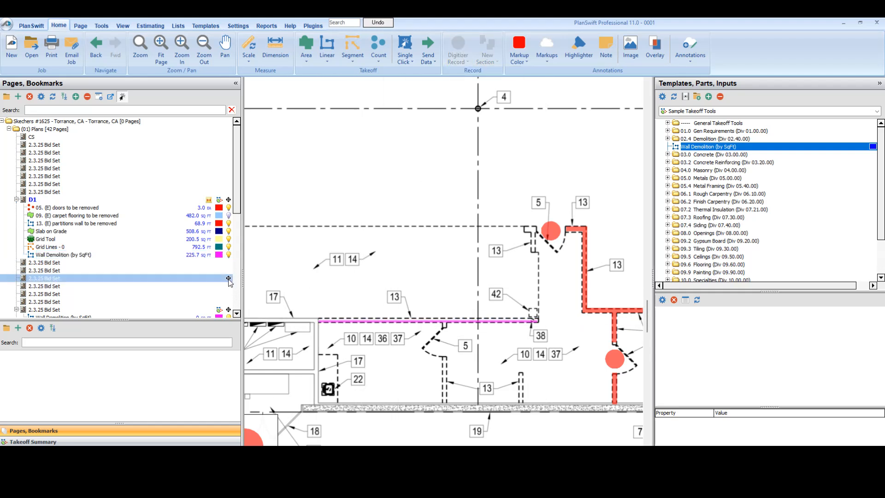
# Step: Review the D1 Wall Demolition (by SqFt) takeoff's cost and total price in the estimate
pyautogui.click(165, 256)
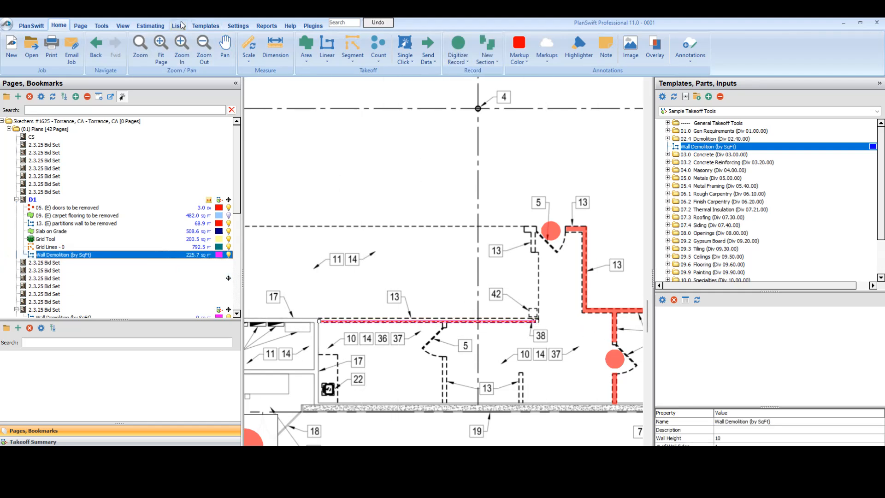
pyautogui.click(150, 26)
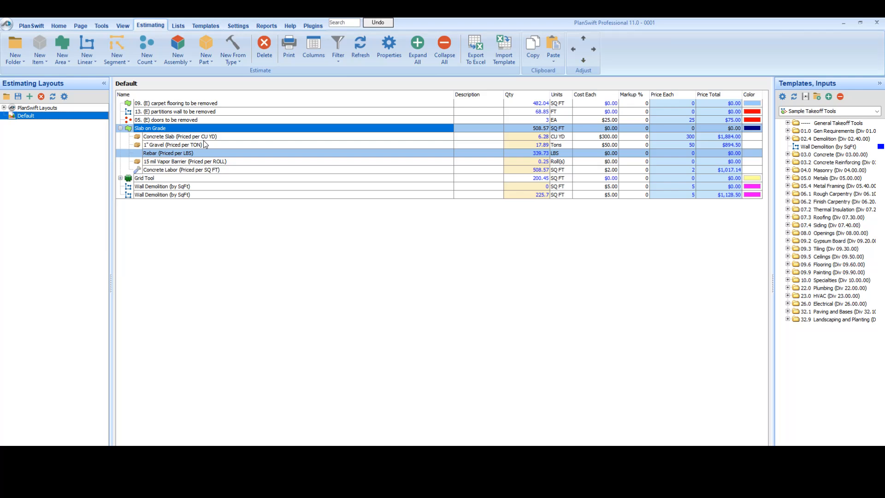
pyautogui.click(211, 194)
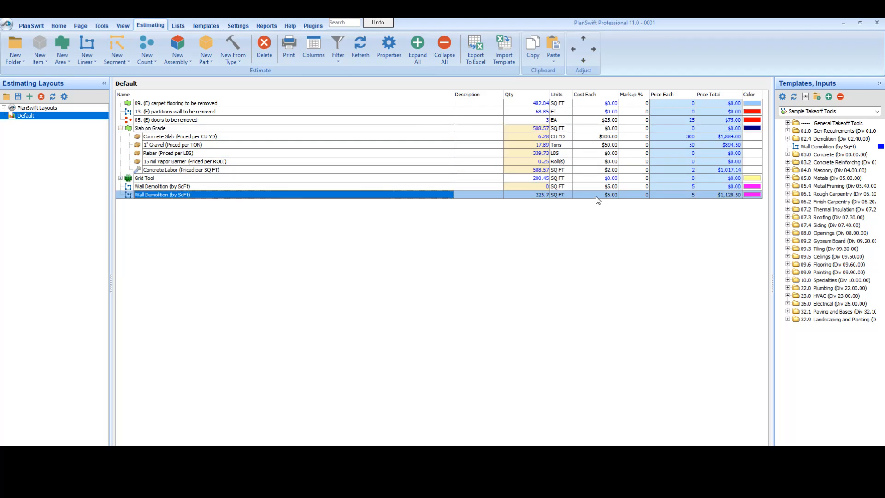
pyautogui.click(735, 195)
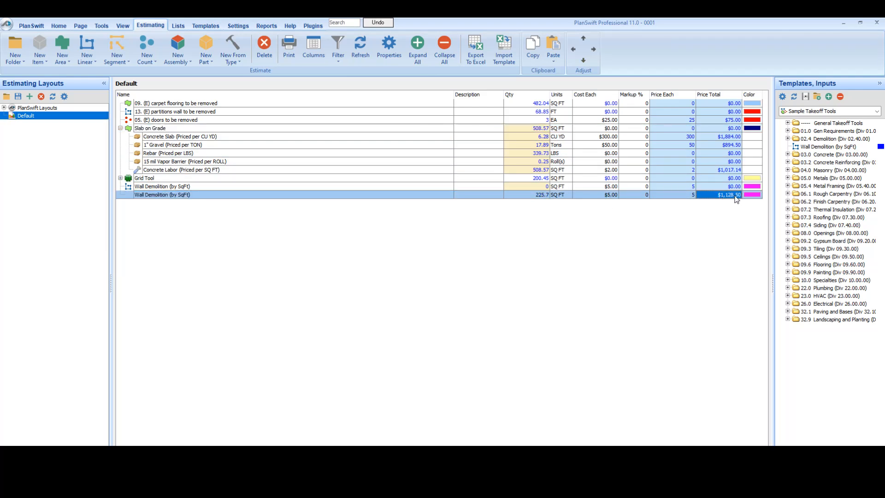
# Step: Return to the D1 plan and collapse the templates pane to give the demolition sheet more room
pyautogui.click(59, 26)
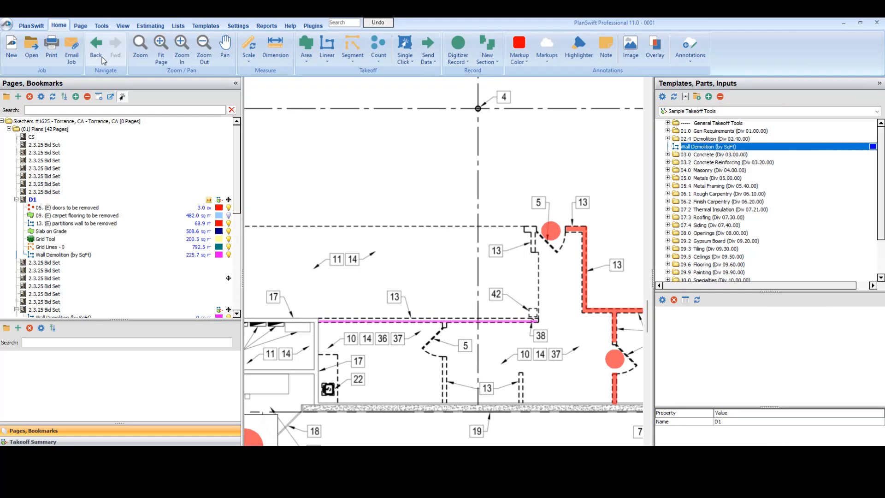
pyautogui.scroll(-3, 412, 188)
pyautogui.scroll(-5, 413, 188)
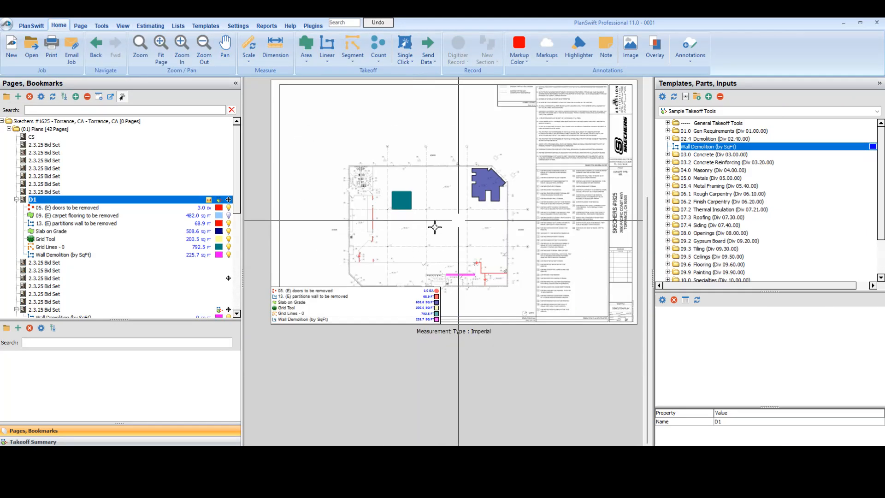
pyautogui.click(879, 83)
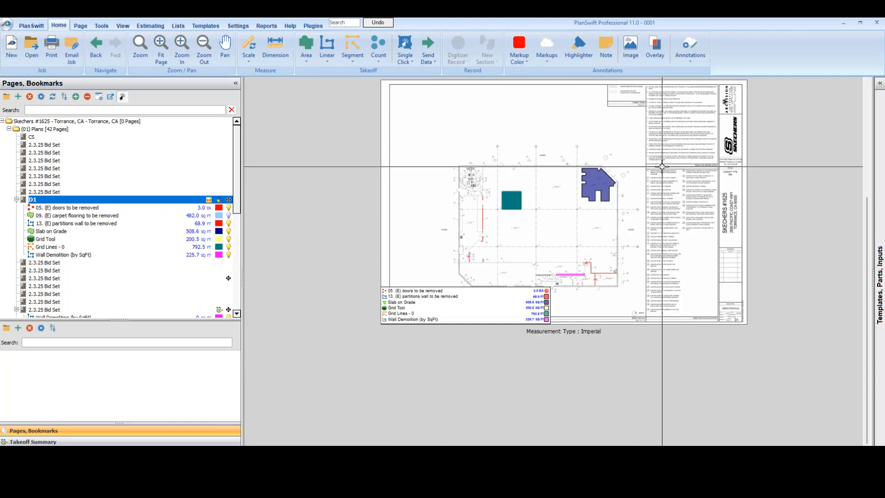
pyautogui.scroll(1, 585, 207)
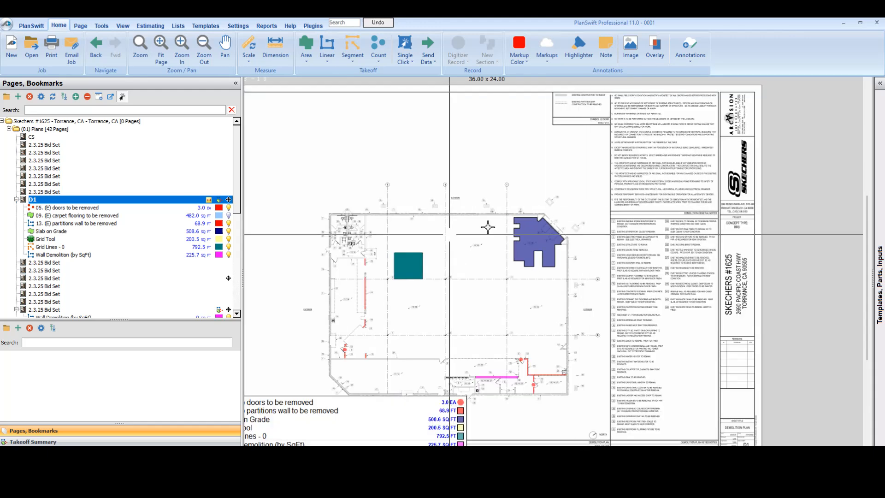
pyautogui.moveTo(462, 235); pyautogui.dragTo(515, 247)
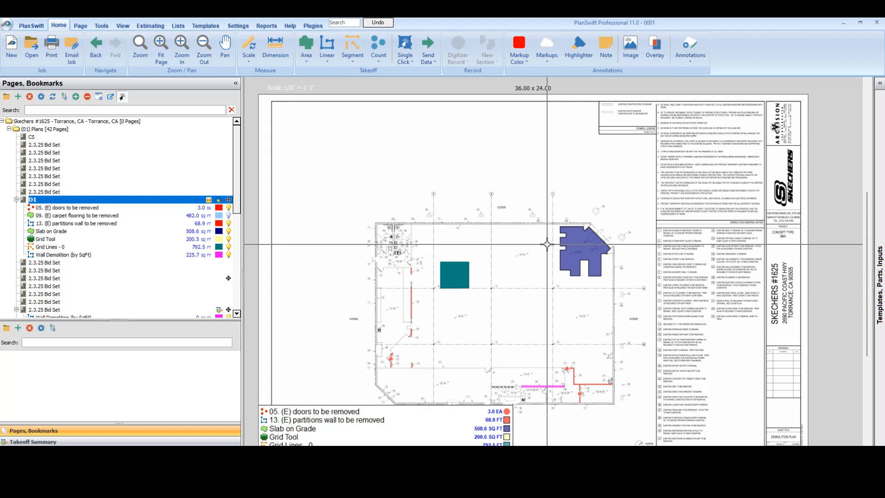